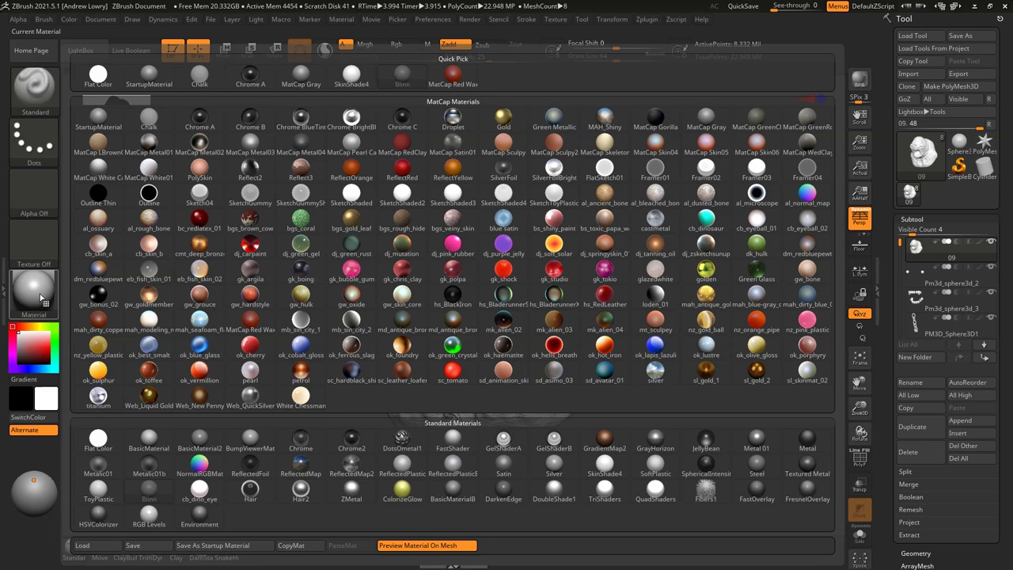
# Step: Switch the model's material to SkinShade4 and turn on the painted colours of its subtools, including the body, chain, gums, tongue and spiked collar
pyautogui.click(604, 469)
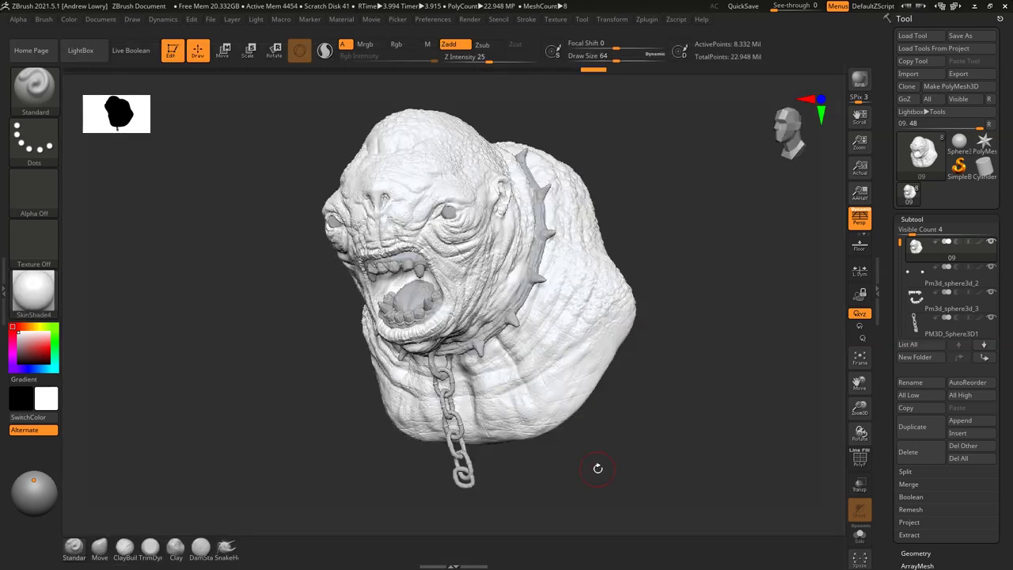
pyautogui.keyDown('shift'); pyautogui.click(979, 242); pyautogui.keyUp('shift')
pyautogui.click(980, 320)
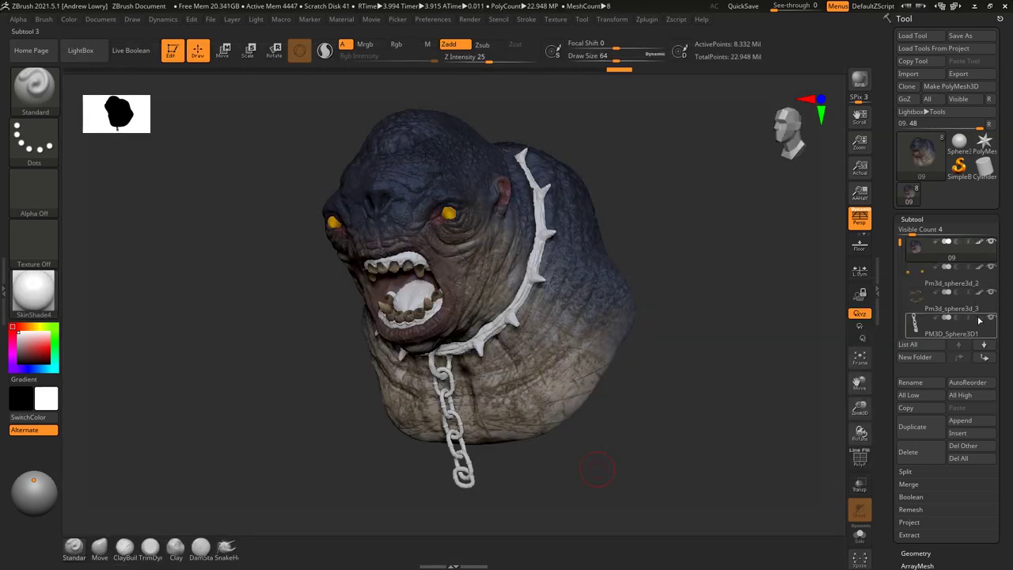
pyautogui.click(980, 319)
pyautogui.scroll(-1, 981, 315)
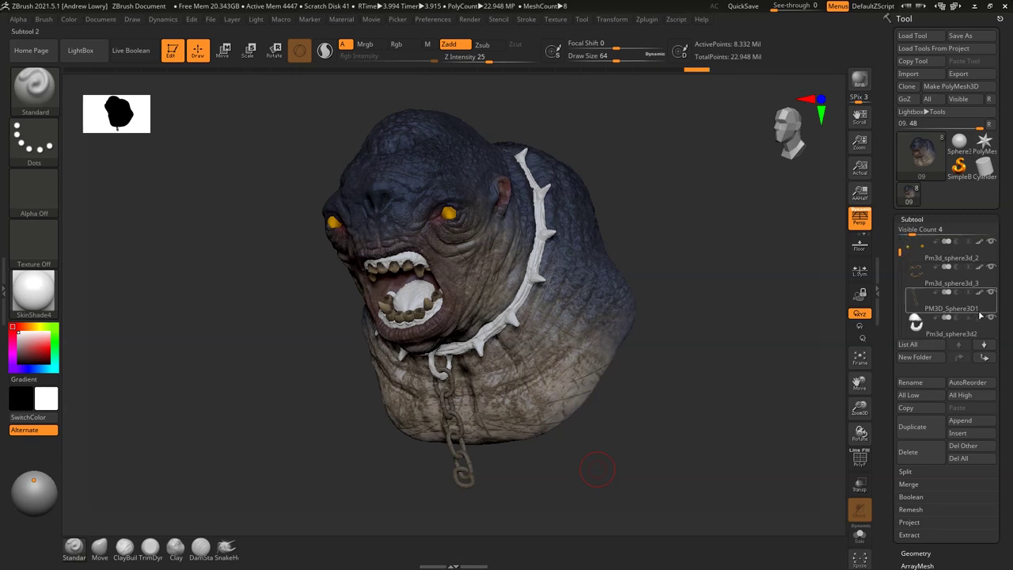
pyautogui.click(982, 317)
pyautogui.scroll(-2, 975, 311)
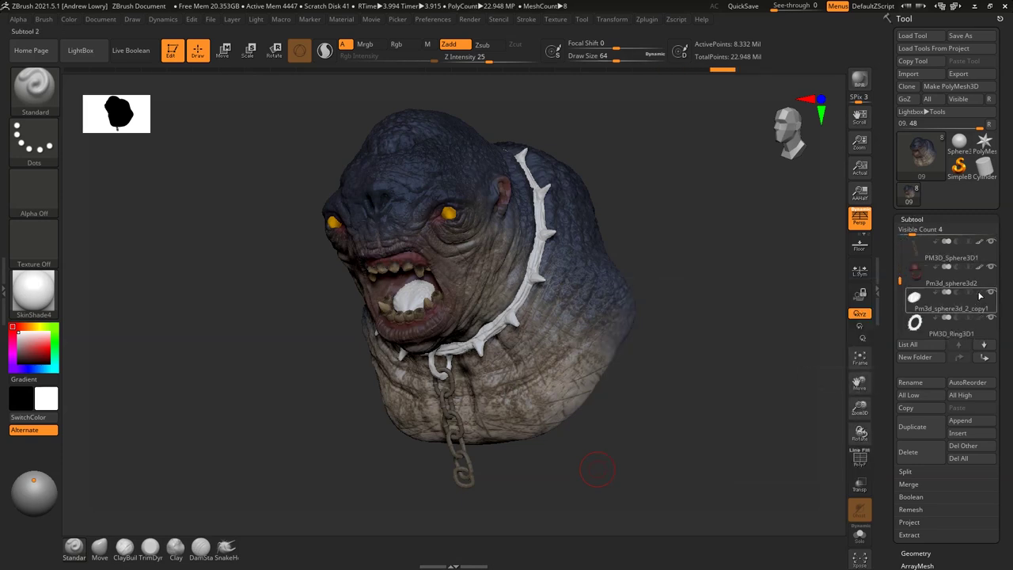
pyautogui.click(980, 295)
pyautogui.moveTo(901, 279); pyautogui.dragTo(901, 242)
# Step: Orbit around the painted bust to a three-quarter view and apply the ZAppLink Cust1 view
pyautogui.moveTo(674, 219)
pyautogui.keyDown('shift'); pyautogui.mouseDown()
pyautogui.moveTo(690, 283)
pyautogui.moveTo(678, 315)
pyautogui.moveTo(690, 344)
pyautogui.mouseUp(); pyautogui.keyUp('shift')
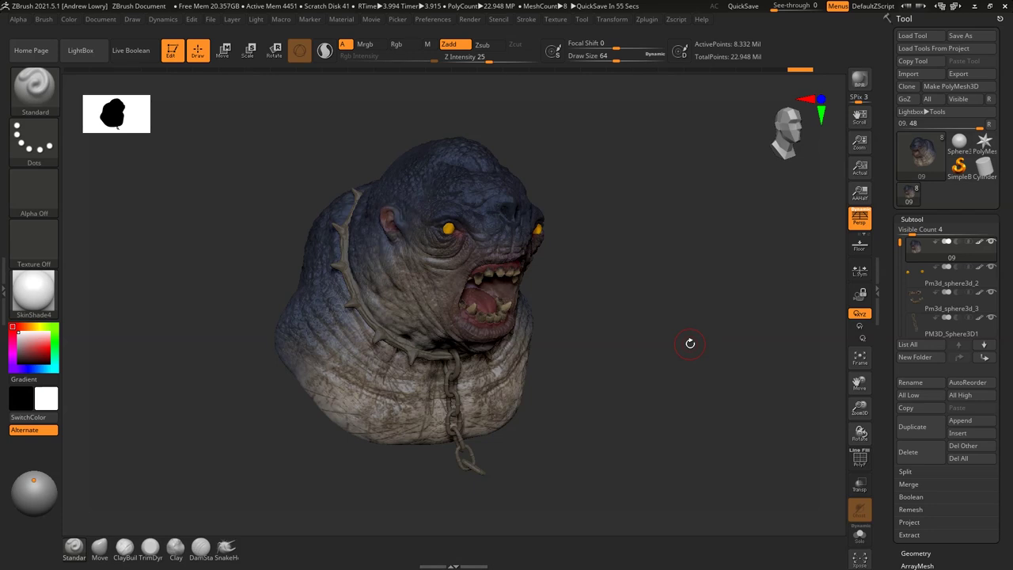
pyautogui.moveTo(668, 280); pyautogui.dragTo(727, 326)
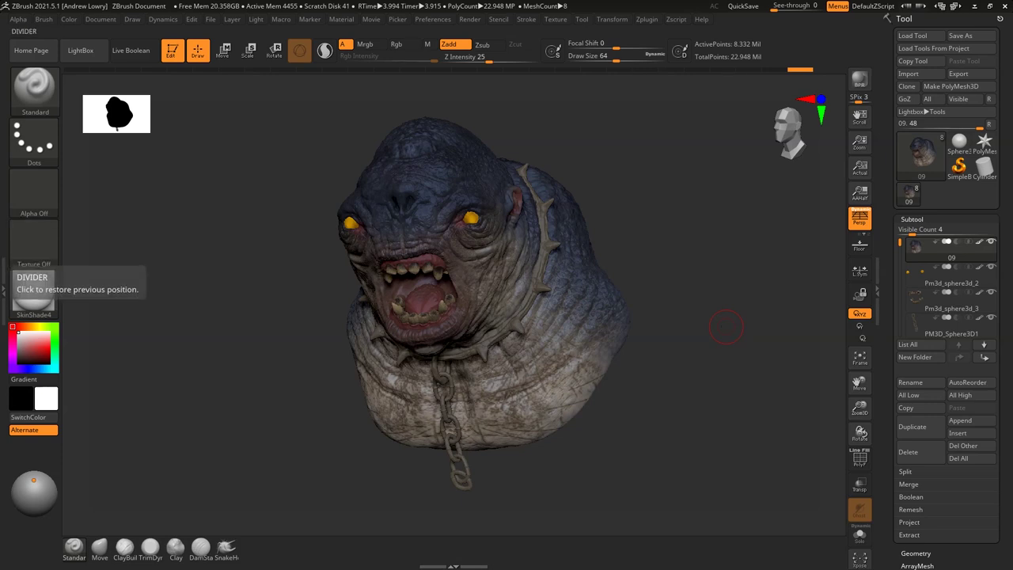
pyautogui.click(5, 290)
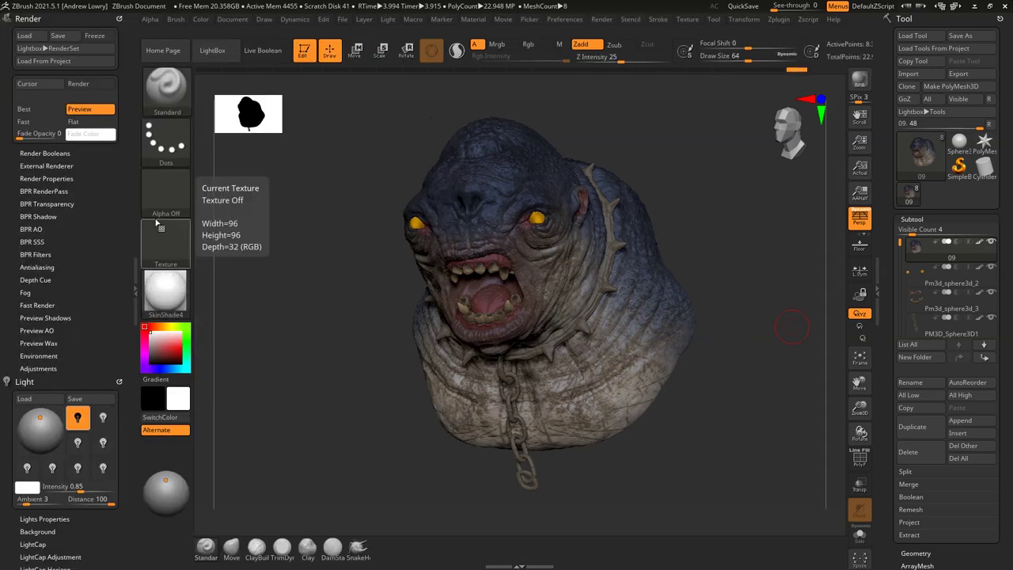
pyautogui.scroll(-5, 115, 161)
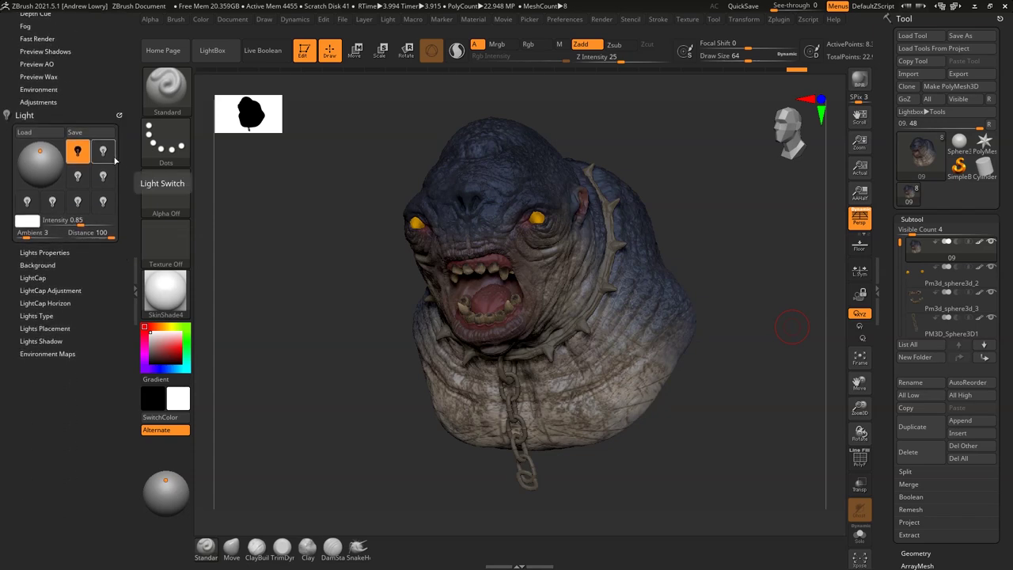
pyautogui.click(233, 19)
pyautogui.click(294, 424)
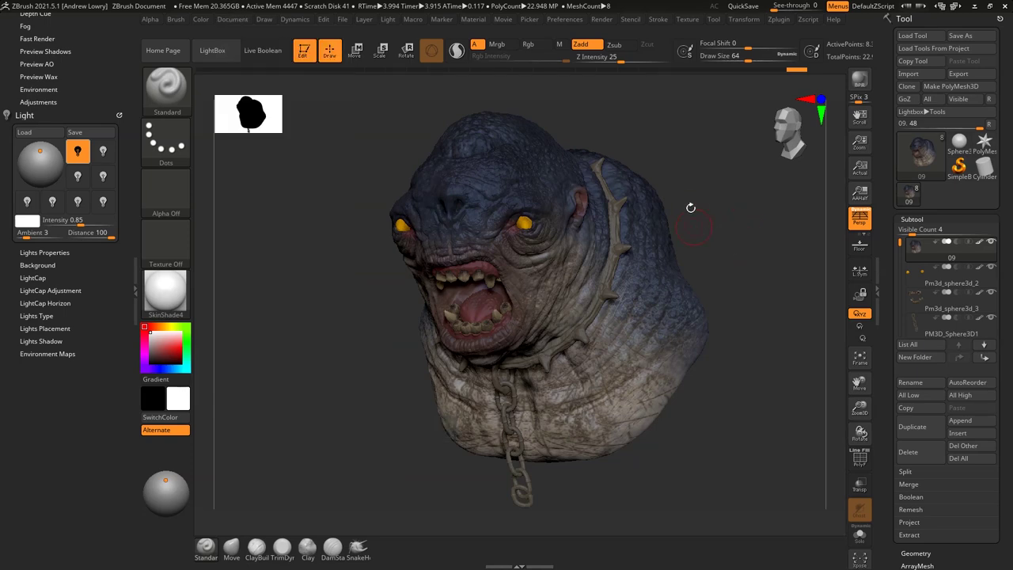
pyautogui.click(234, 19)
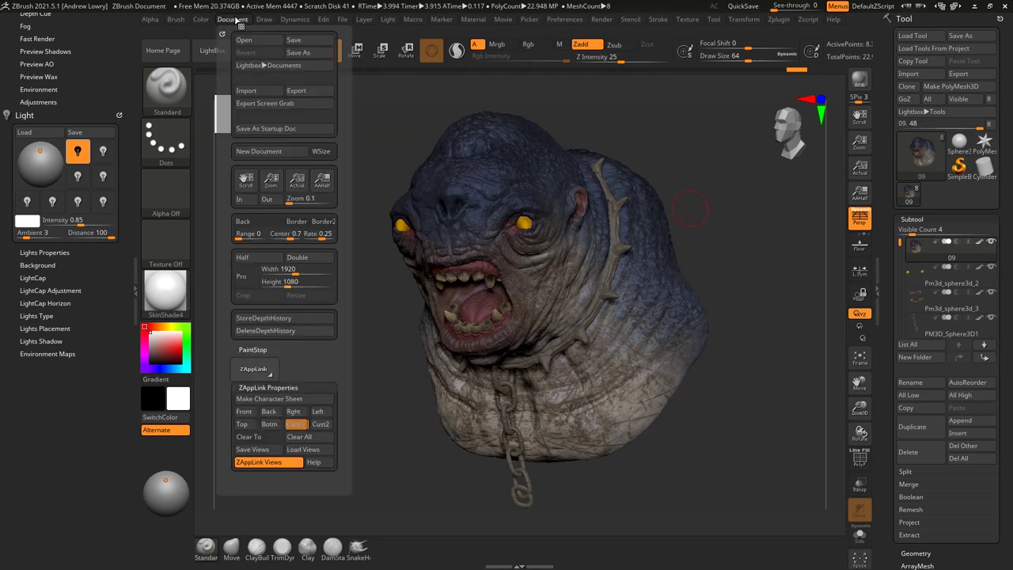
pyautogui.click(297, 426)
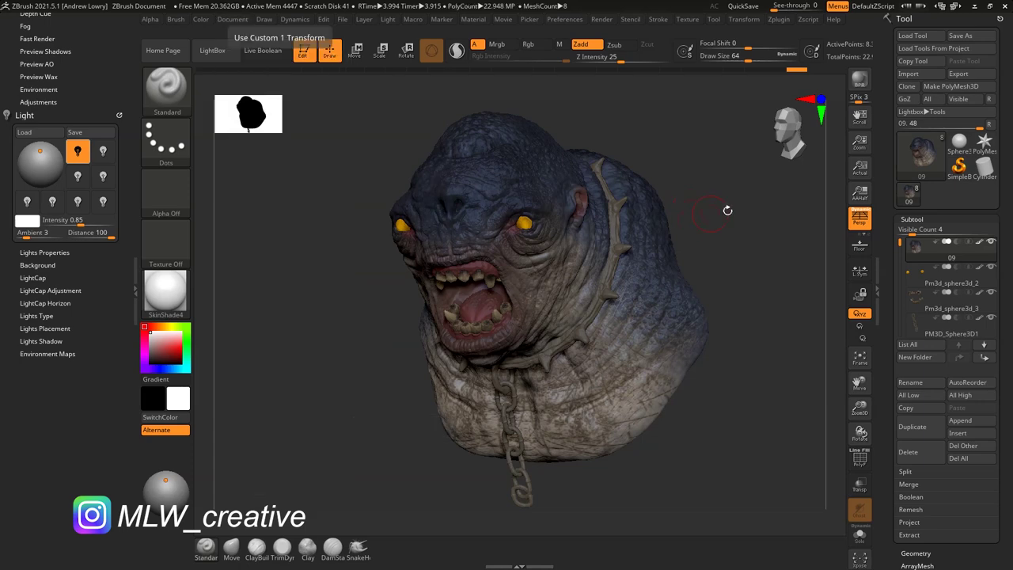
# Step: Try the first light at the upper left of the light placement sphere and render the bust with BPR
pyautogui.click(33, 165)
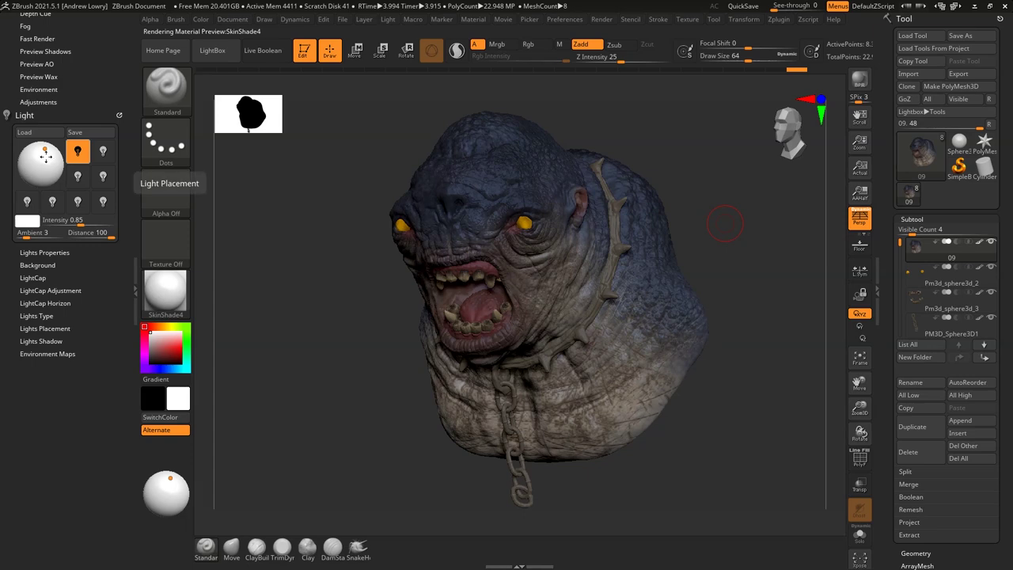
pyautogui.moveTo(43, 157); pyautogui.dragTo(45, 155)
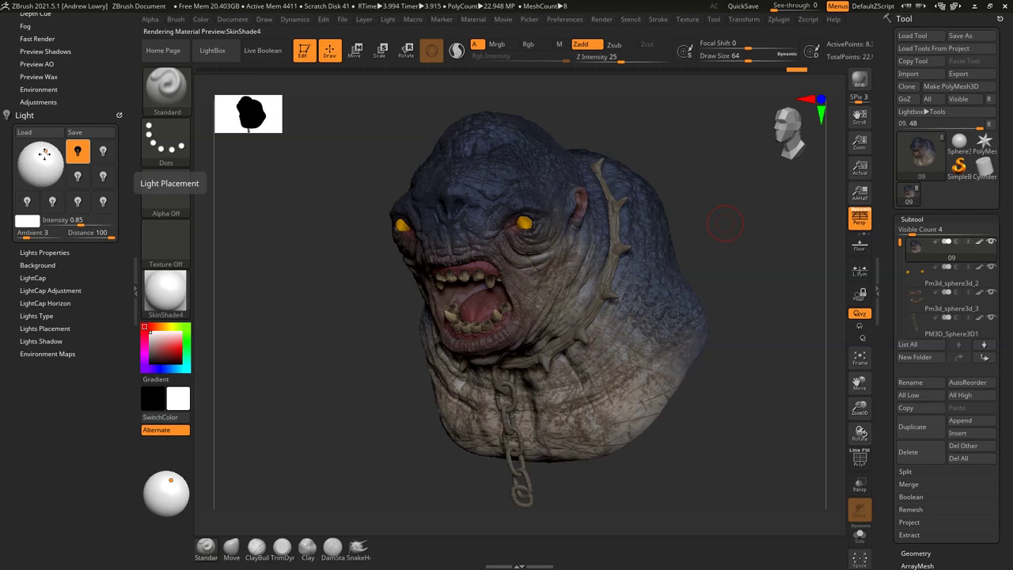
pyautogui.moveTo(44, 155)
pyautogui.mouseDown()
pyautogui.moveTo(47, 166)
pyautogui.moveTo(34, 154)
pyautogui.mouseUp()
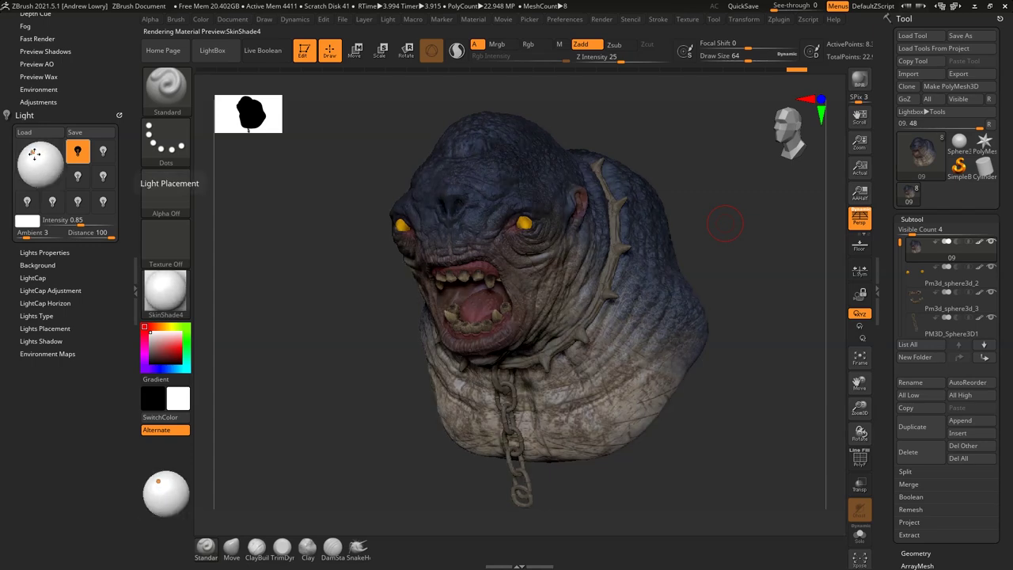
pyautogui.hotkey('shift', 'r')
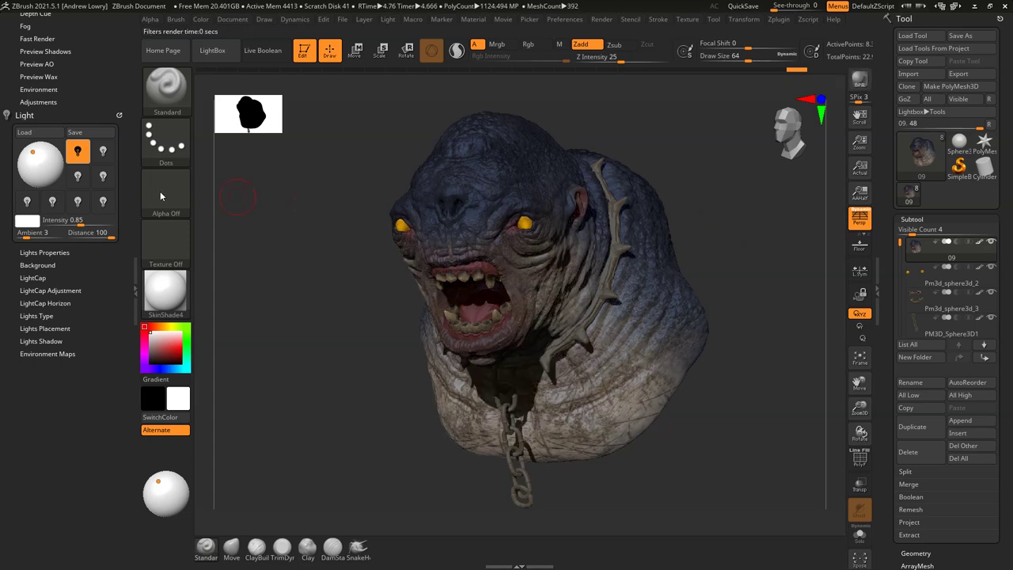
# Step: Set the light Distance to 57, place the first light slightly above and right of the sphere's centre, and check it with BPR renders
pyautogui.click(50, 150)
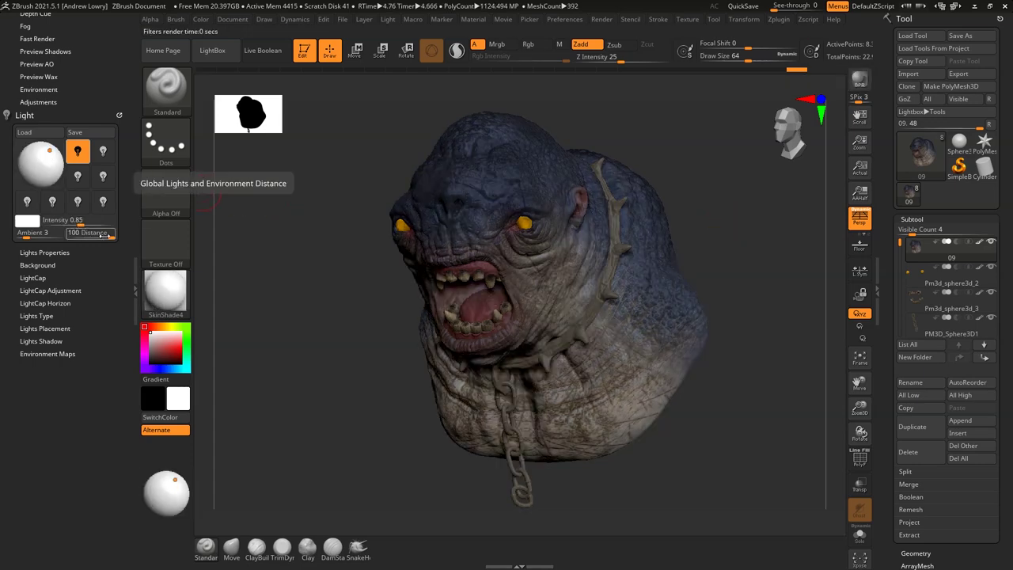
pyautogui.moveTo(107, 235); pyautogui.dragTo(96, 236)
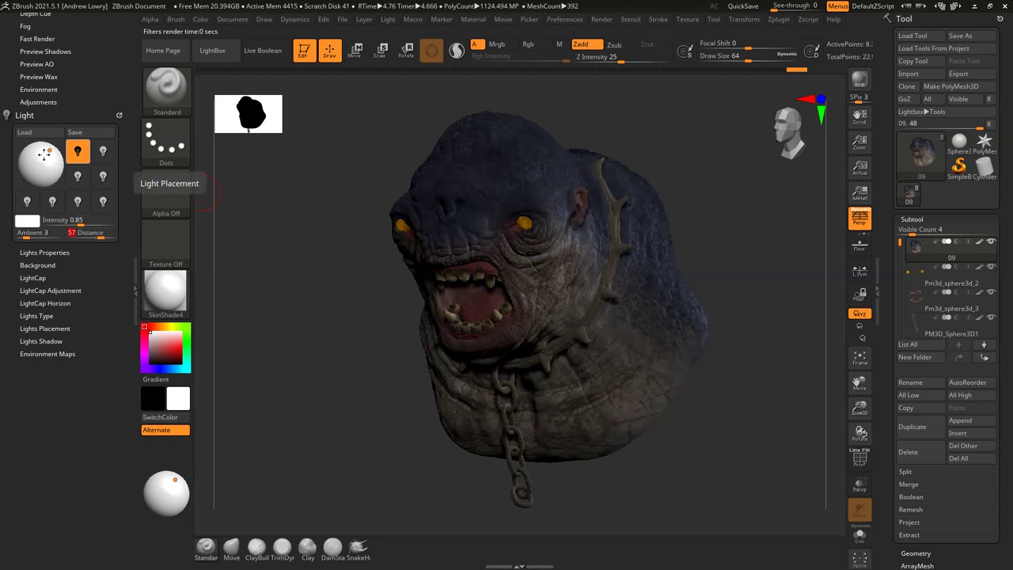
pyautogui.click(40, 157)
pyautogui.click(46, 156)
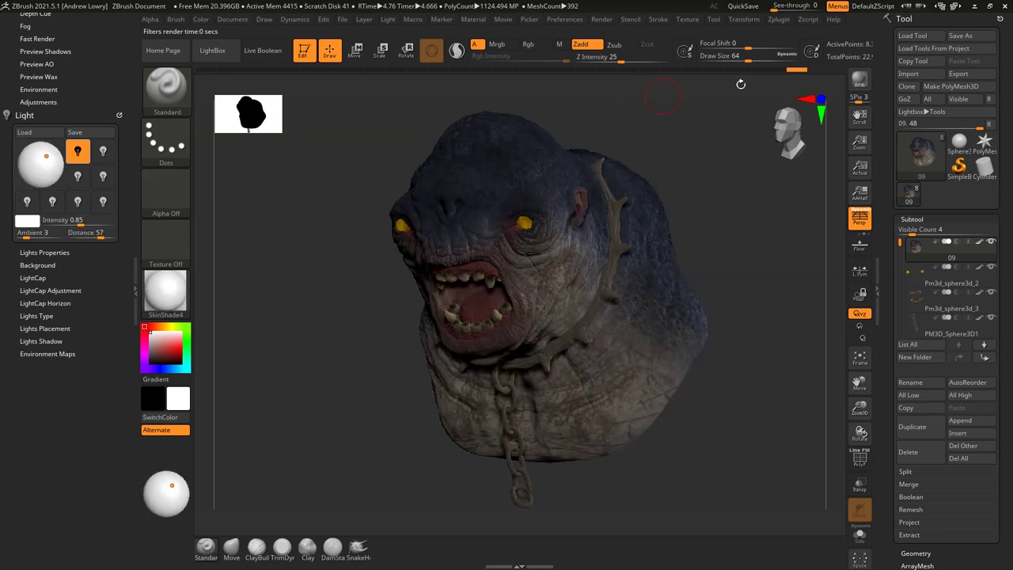
pyautogui.click(862, 80)
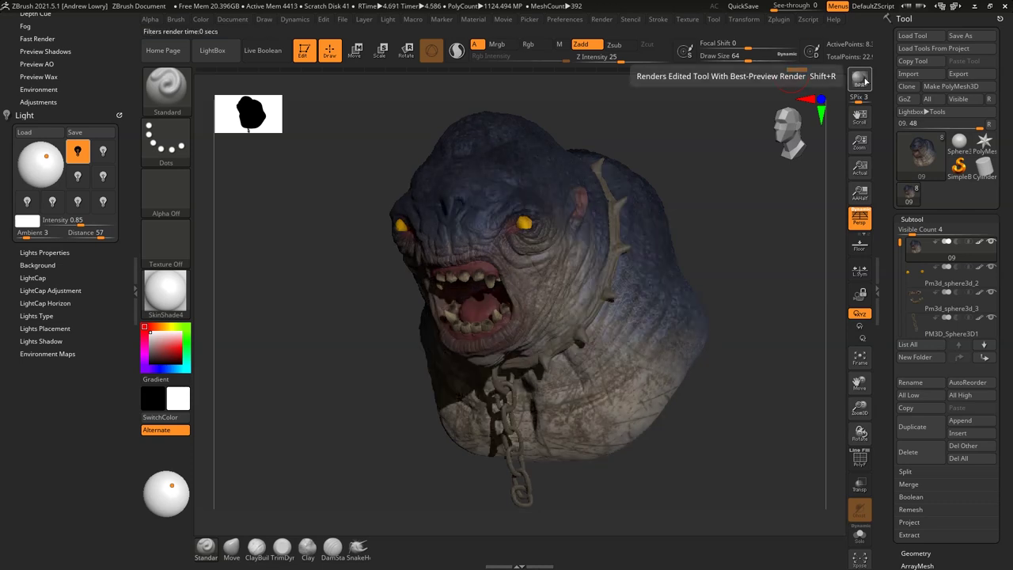
pyautogui.moveTo(49, 162); pyautogui.dragTo(45, 154)
pyautogui.click(860, 77)
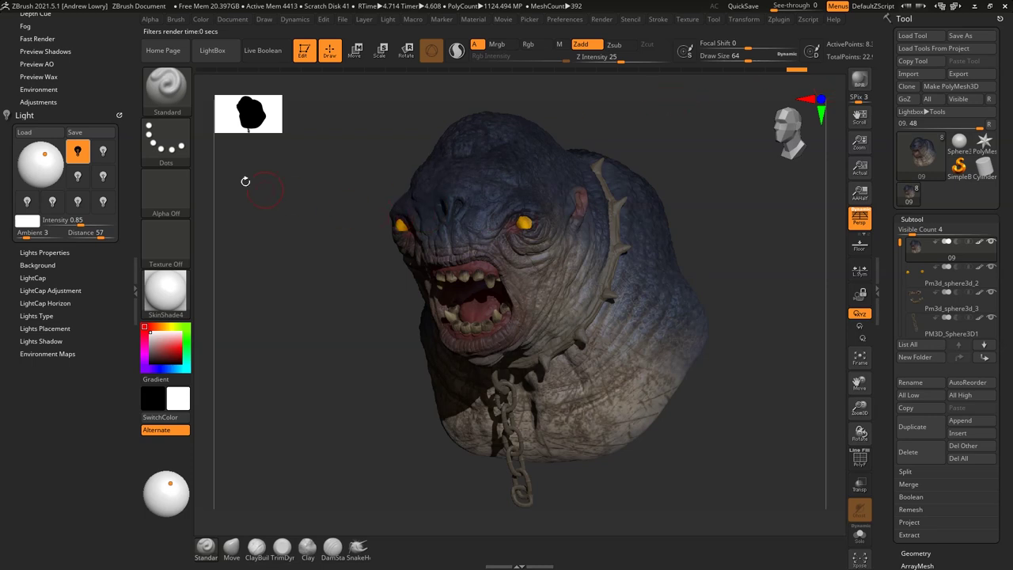
# Step: Dock the Render palette in the side tray together with the Light palette
pyautogui.moveTo(108, 35); pyautogui.dragTo(109, 216)
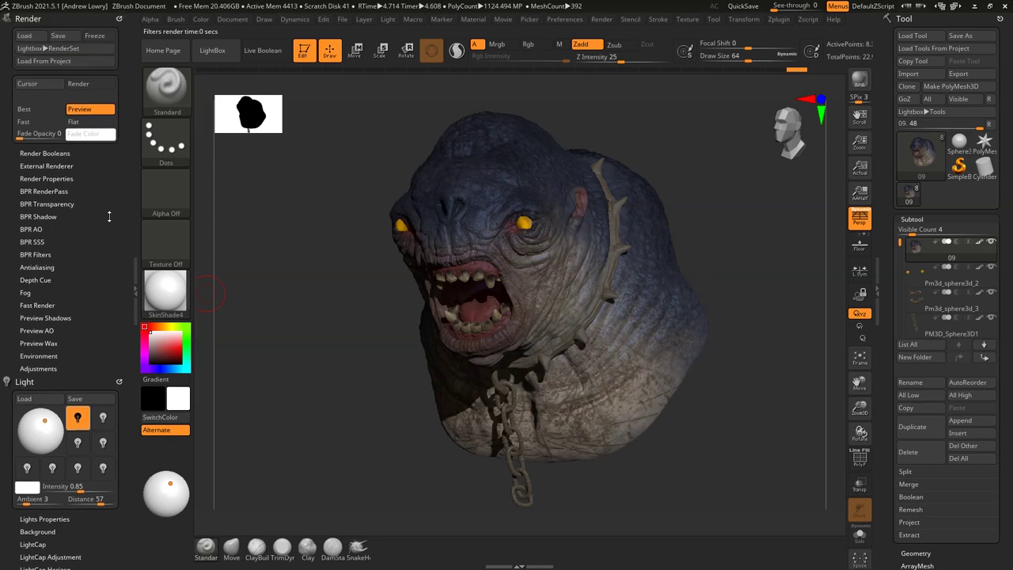
pyautogui.click(605, 23)
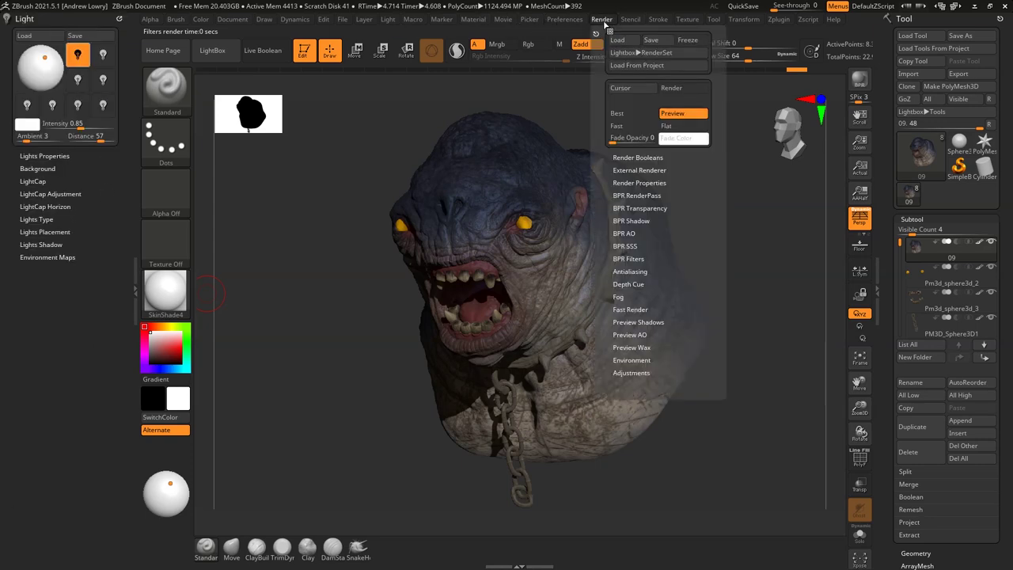
pyautogui.moveTo(610, 31); pyautogui.dragTo(8, 22)
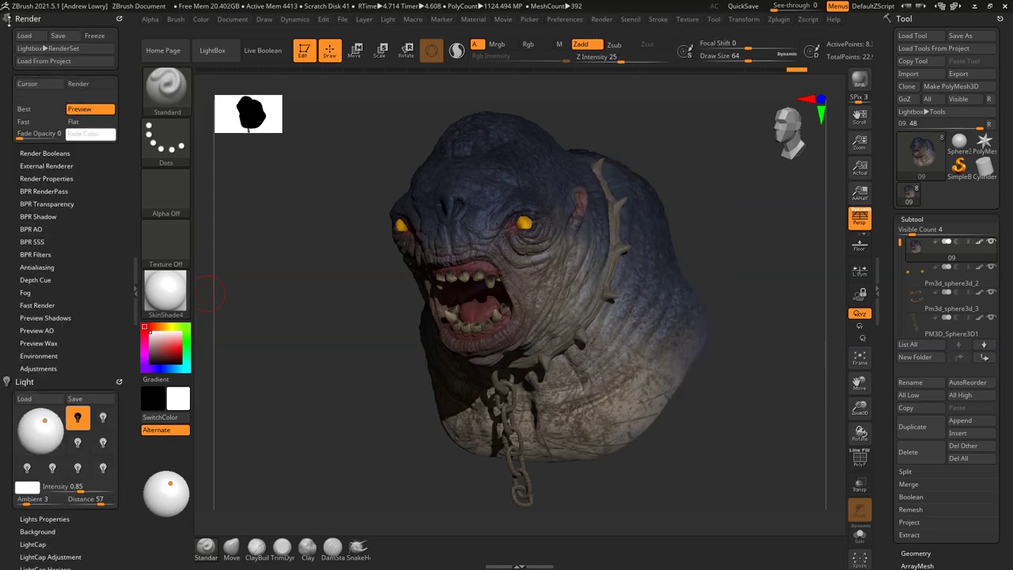
# Step: Set the BPR Shadow Angle to about 31.3 and render the bust with BPR
pyautogui.click(35, 215)
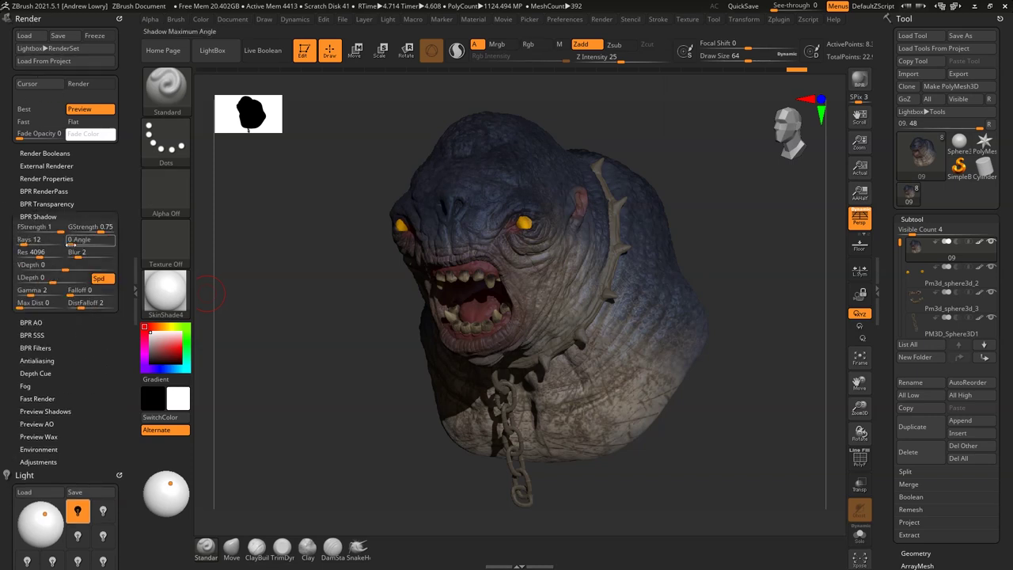
pyautogui.moveTo(77, 243); pyautogui.dragTo(82, 241)
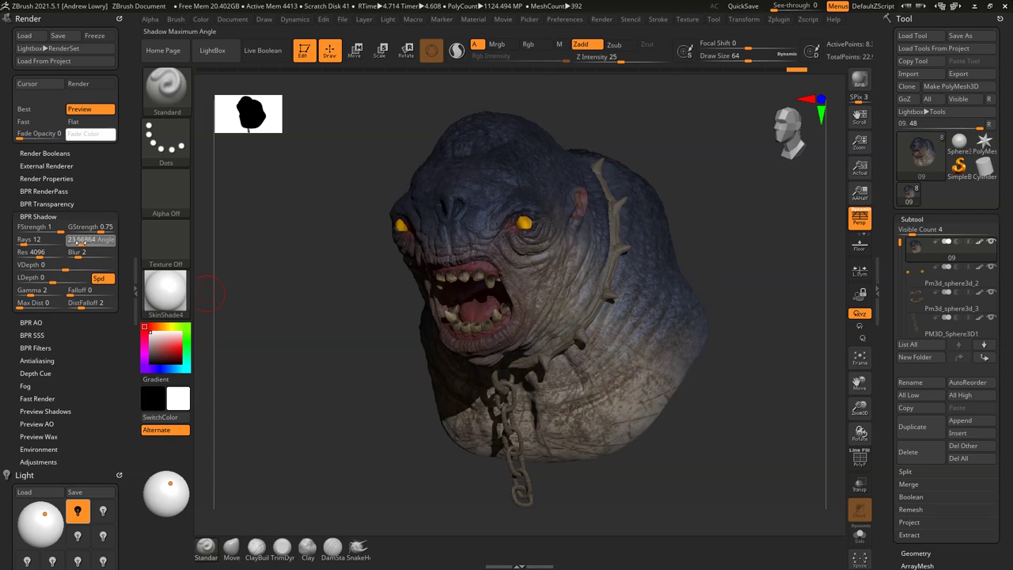
pyautogui.click(82, 241)
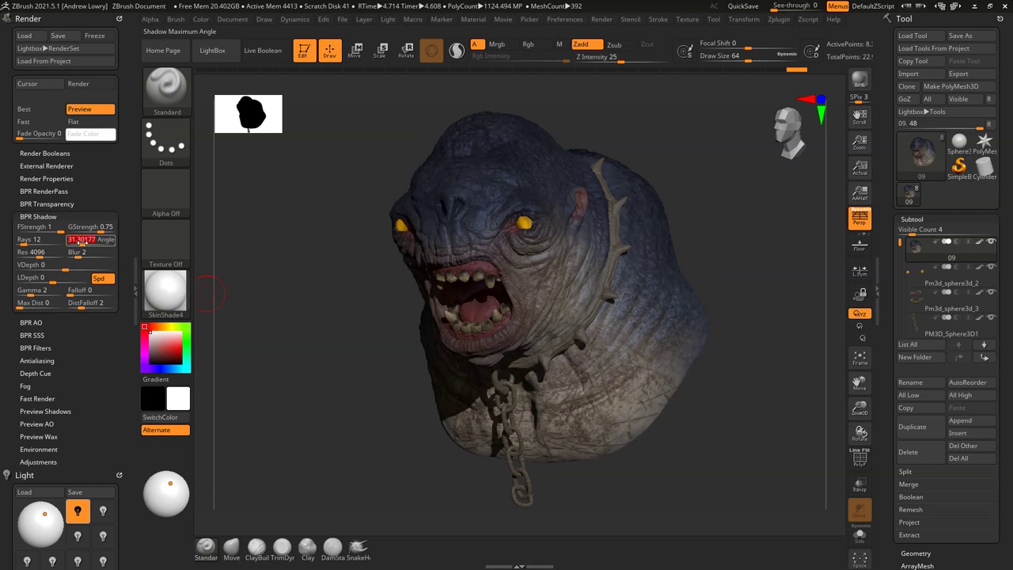
pyautogui.press('Return')
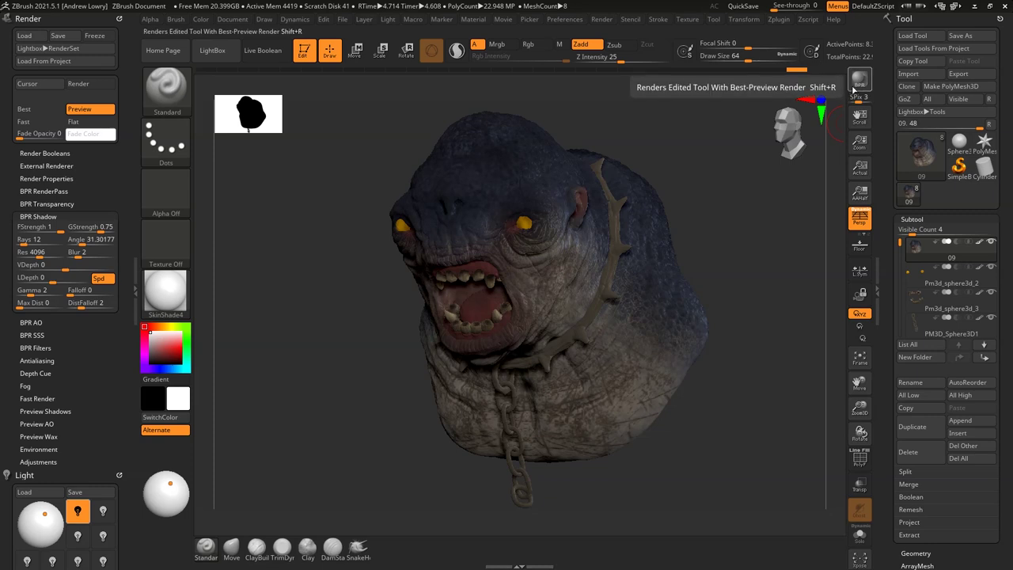
pyautogui.click(860, 80)
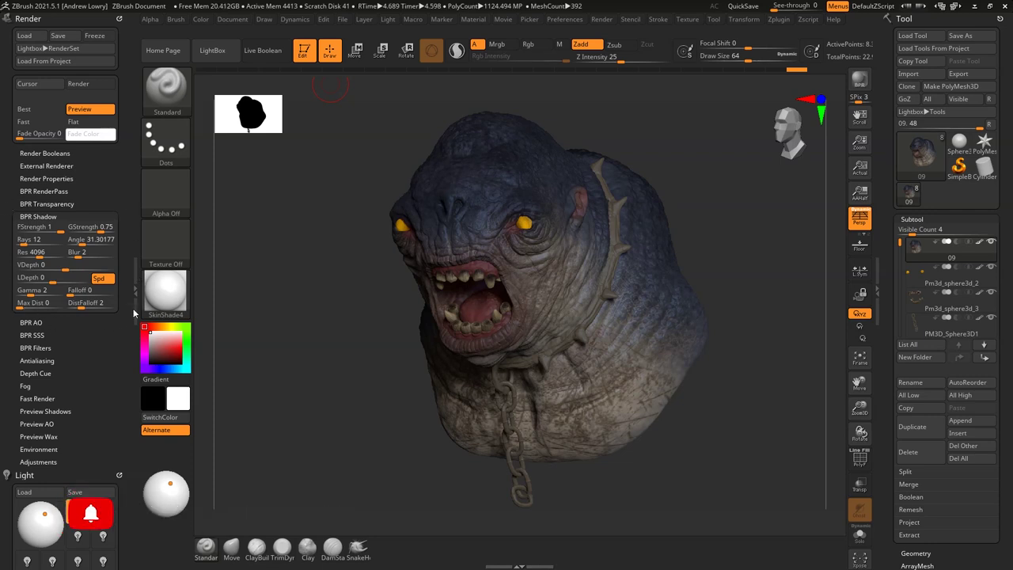
# Step: Switch on the second light and place it at the upper-left edge of the light placement sphere
pyautogui.scroll(-5, 95, 360)
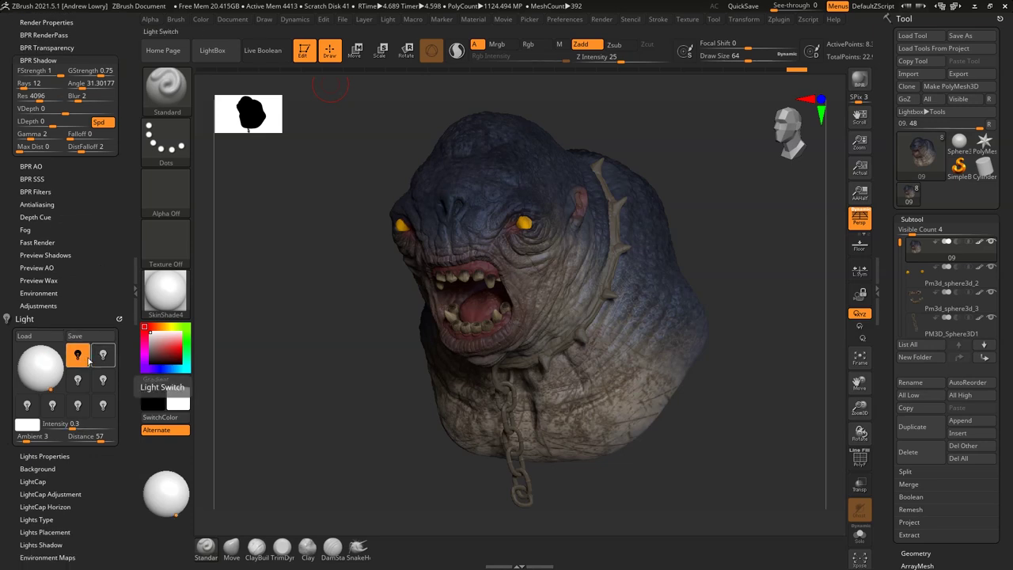
pyautogui.click(101, 355)
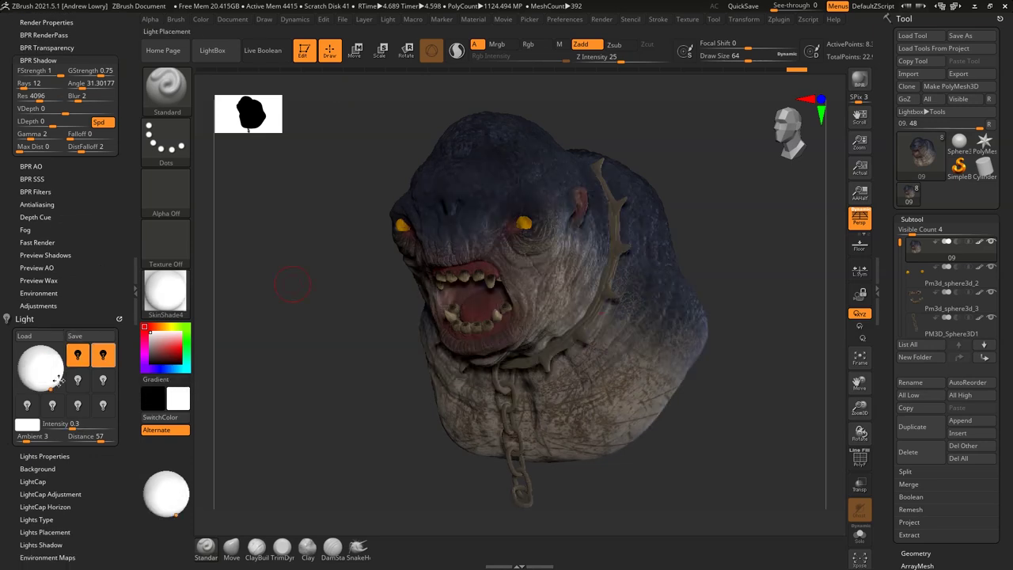
pyautogui.click(26, 360)
pyautogui.moveTo(26, 361); pyautogui.dragTo(26, 360)
# Step: Lower the Ambient value to 1, set the second light's Intensity to about 0.85, and render the bust with BPR
pyautogui.moveTo(26, 437); pyautogui.dragTo(20, 440)
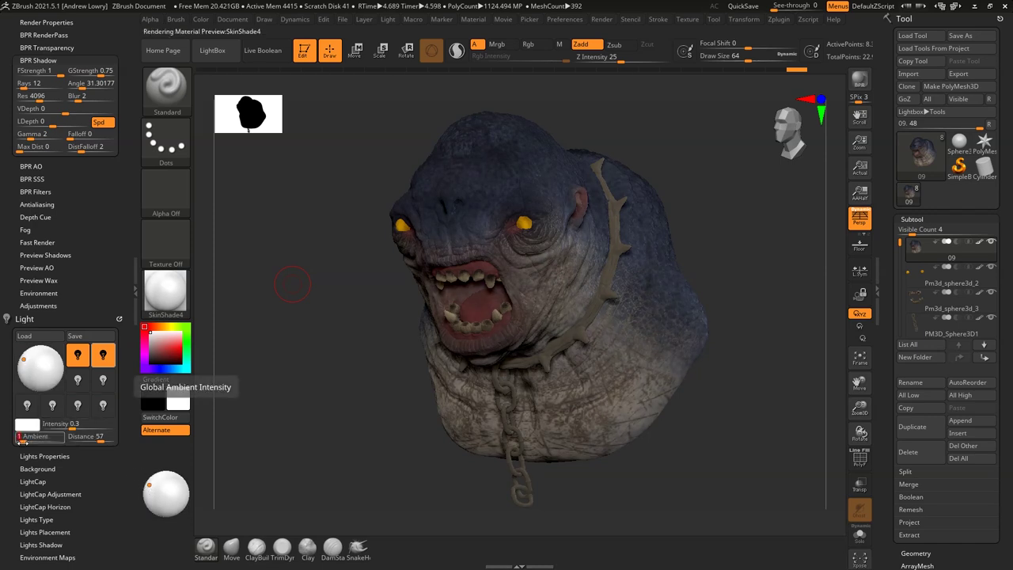
pyautogui.moveTo(79, 429); pyautogui.dragTo(80, 428)
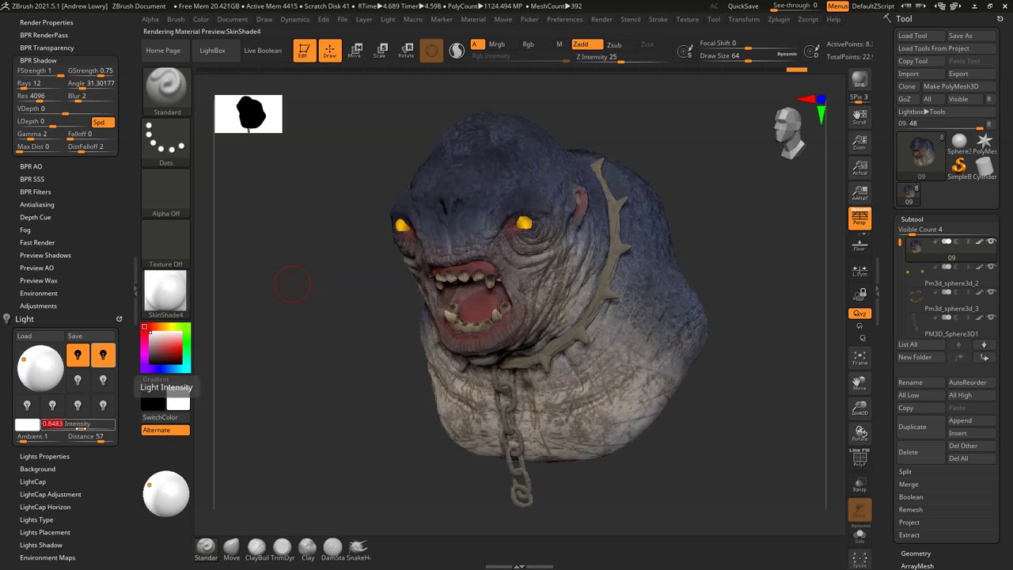
pyautogui.click(863, 81)
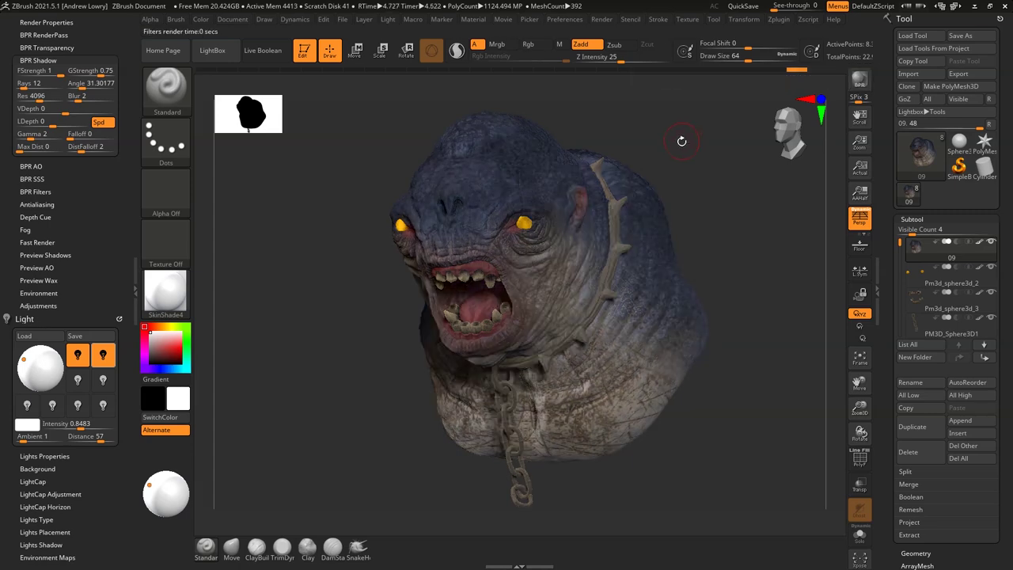
# Step: Move the second light close to the centre of the light placement sphere, slightly upper-left, and render the bust with BPR
pyautogui.click(42, 363)
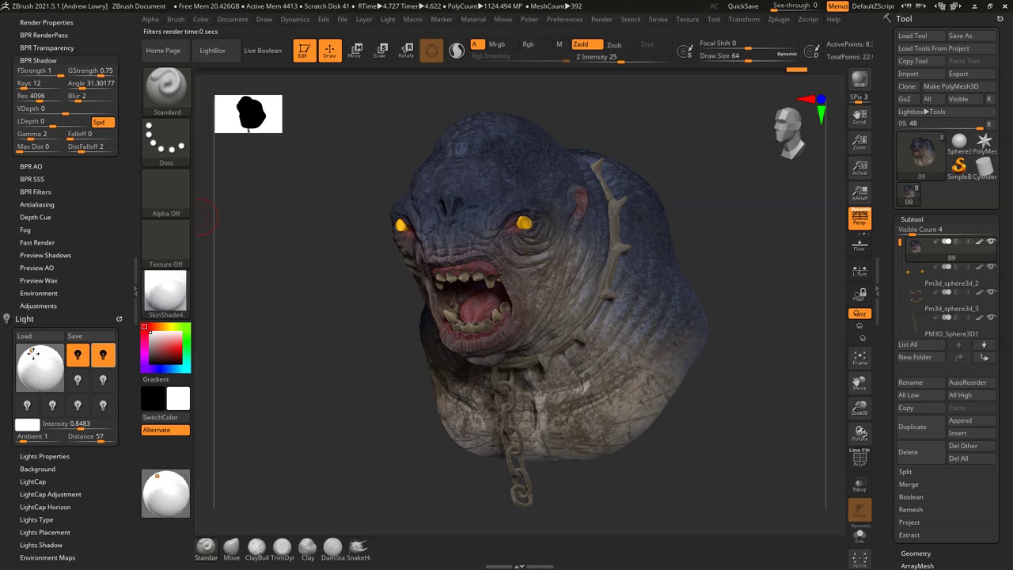
pyautogui.moveTo(42, 364); pyautogui.dragTo(36, 362)
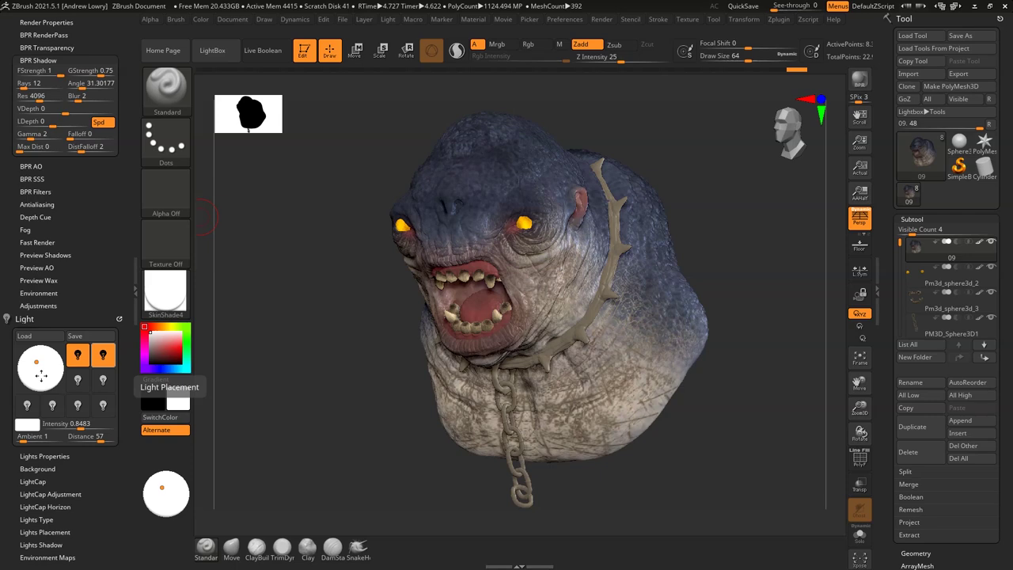
pyautogui.moveTo(41, 371); pyautogui.dragTo(36, 364)
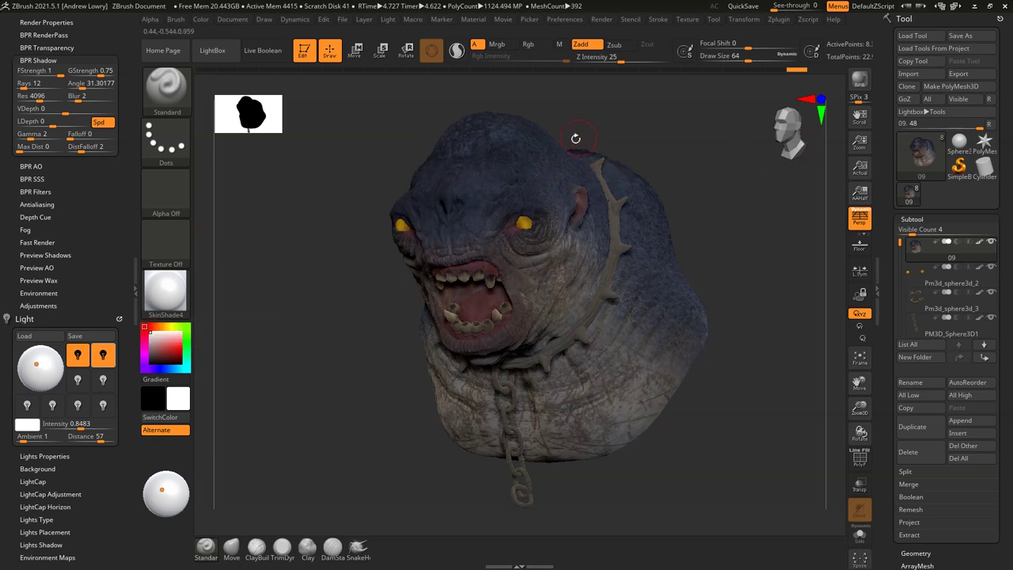
pyautogui.hotkey('shift', 'r')
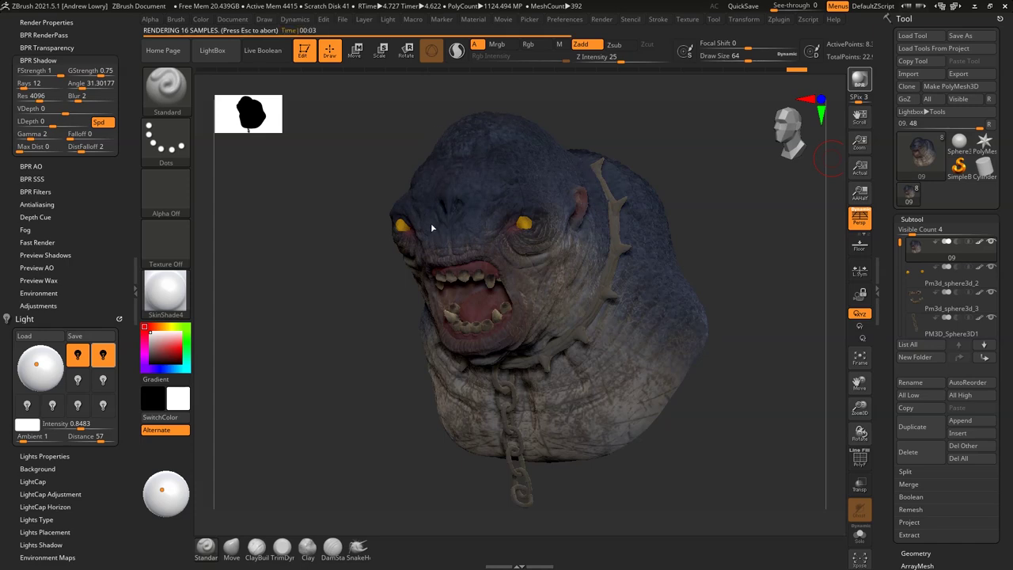
# Step: Try the second light at an Intensity of about 1.39 and render the bust with BPR
pyautogui.click(30, 360)
pyautogui.moveTo(30, 361); pyautogui.dragTo(33, 362)
pyautogui.moveTo(73, 426); pyautogui.dragTo(90, 426)
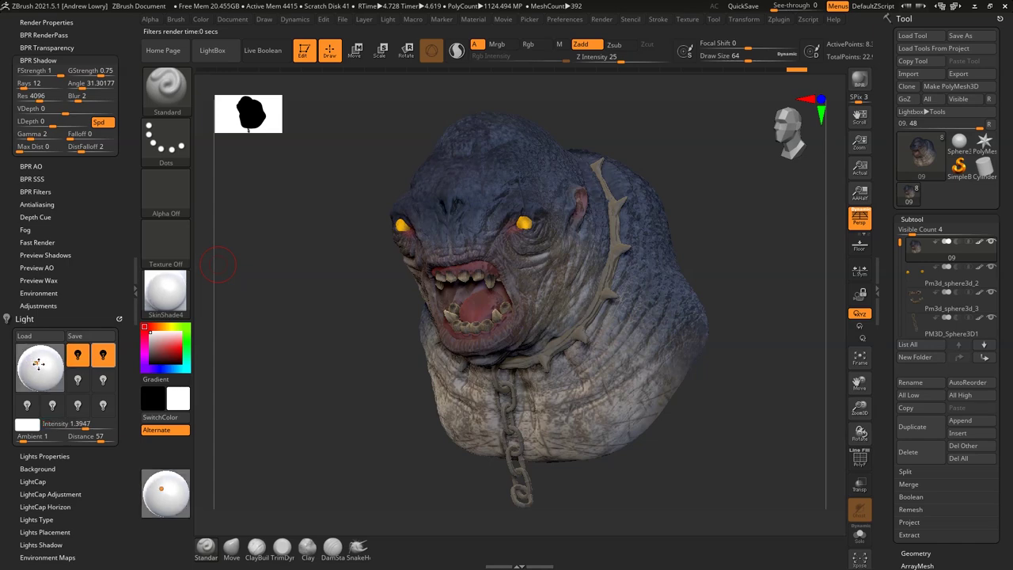
pyautogui.click(860, 79)
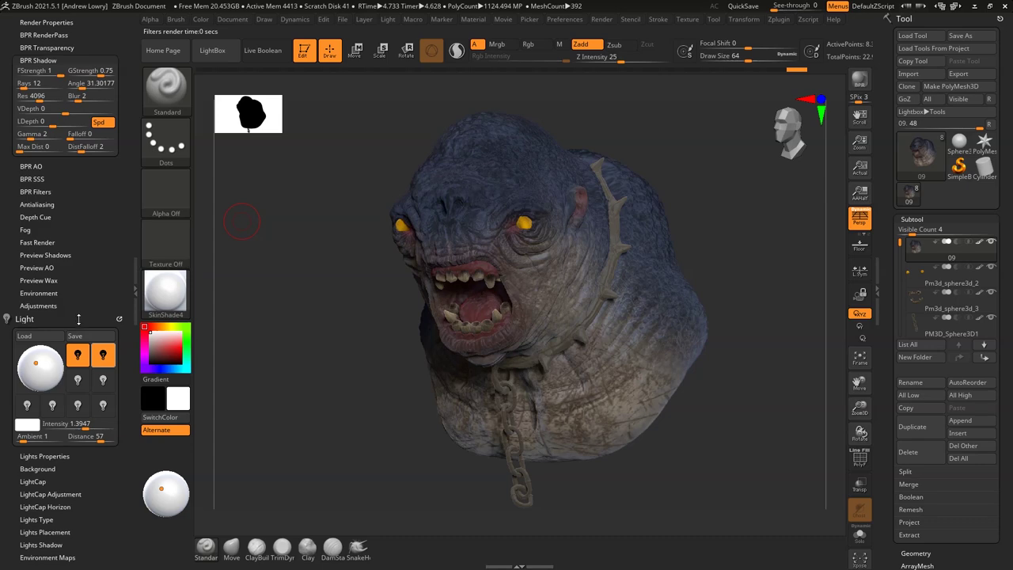
# Step: Set the second light's Intensity to about 0.55 and the light Distance to 35, rendering with BPR after each change
pyautogui.click(77, 426)
pyautogui.moveTo(77, 425); pyautogui.dragTo(78, 426)
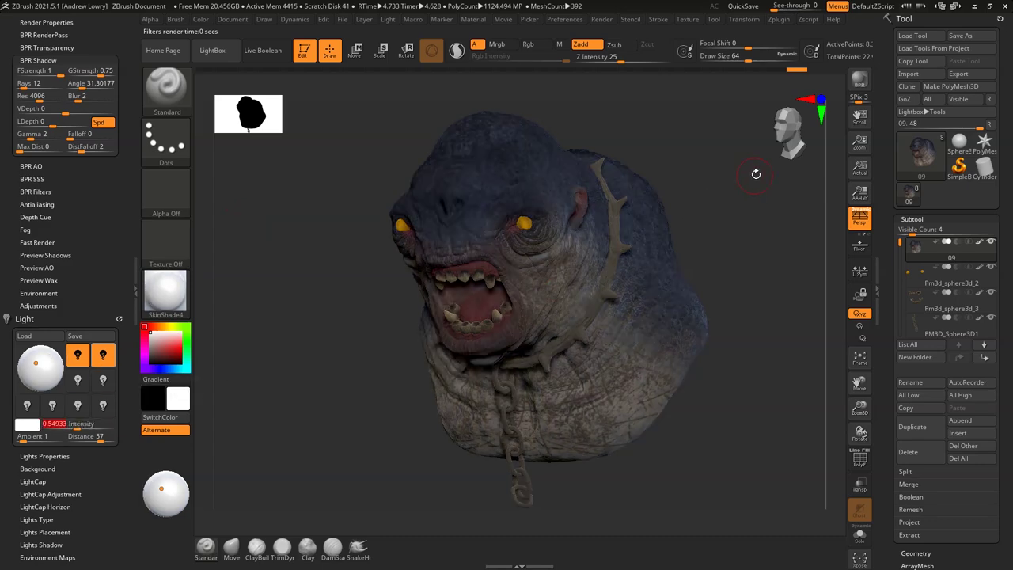
pyautogui.hotkey('shift', 'r')
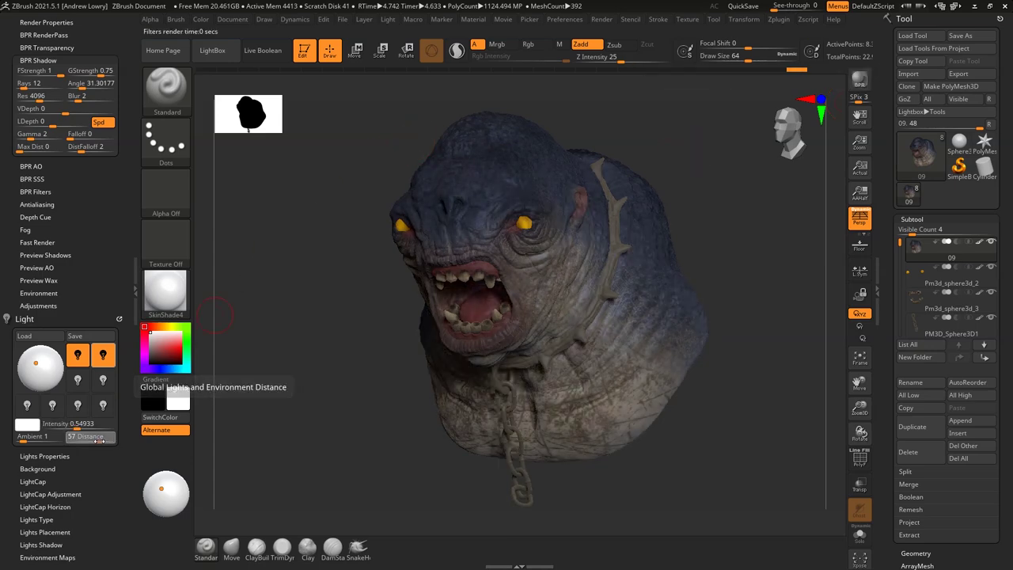
pyautogui.moveTo(98, 445); pyautogui.dragTo(93, 441)
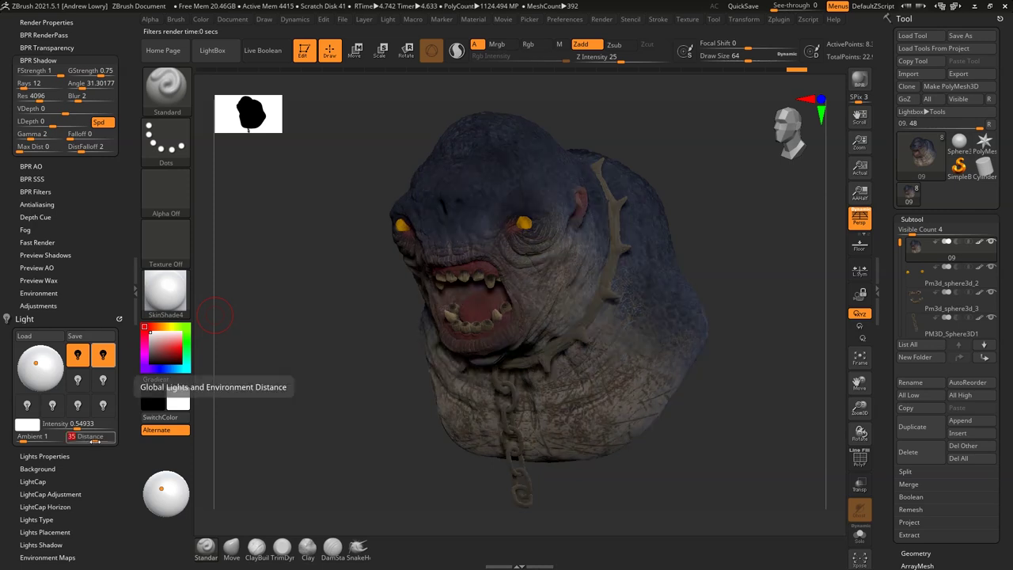
pyautogui.hotkey('shift', 'r')
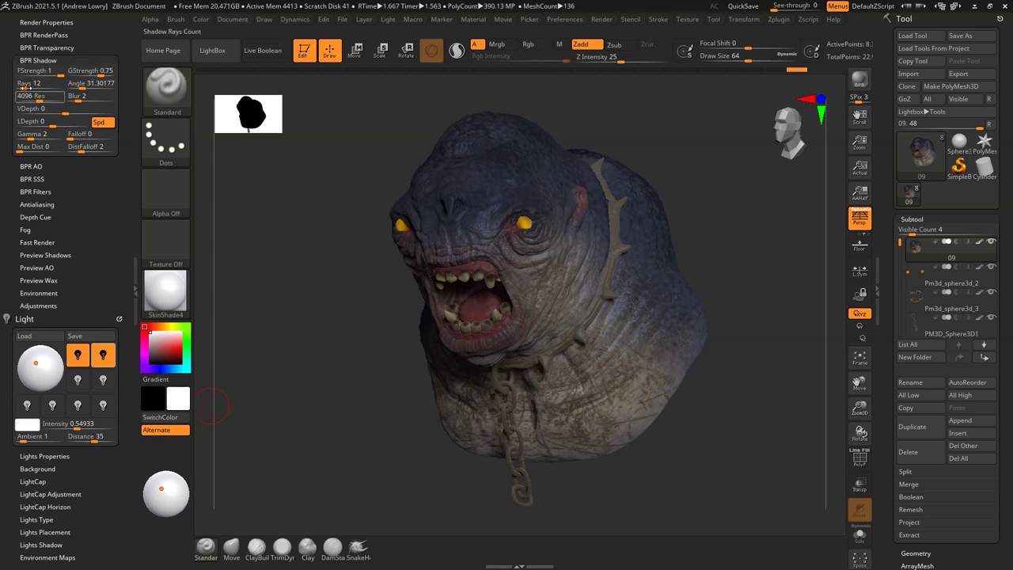
# Step: Configure the render with 480 BPR Shadow Rays, Details at 4 and ambient occlusion switched on
pyautogui.moveTo(24, 86); pyautogui.dragTo(51, 88)
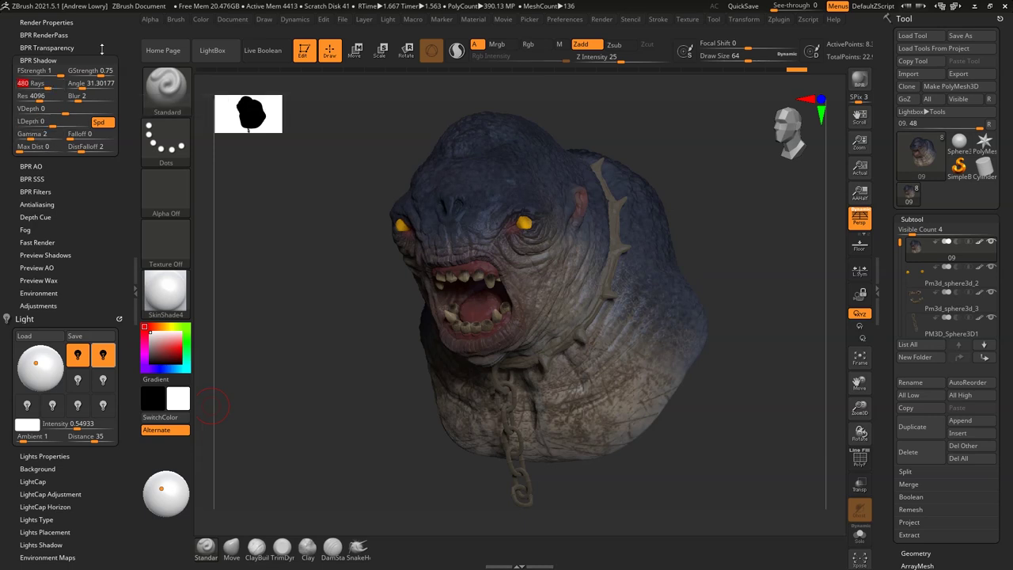
pyautogui.click(44, 35)
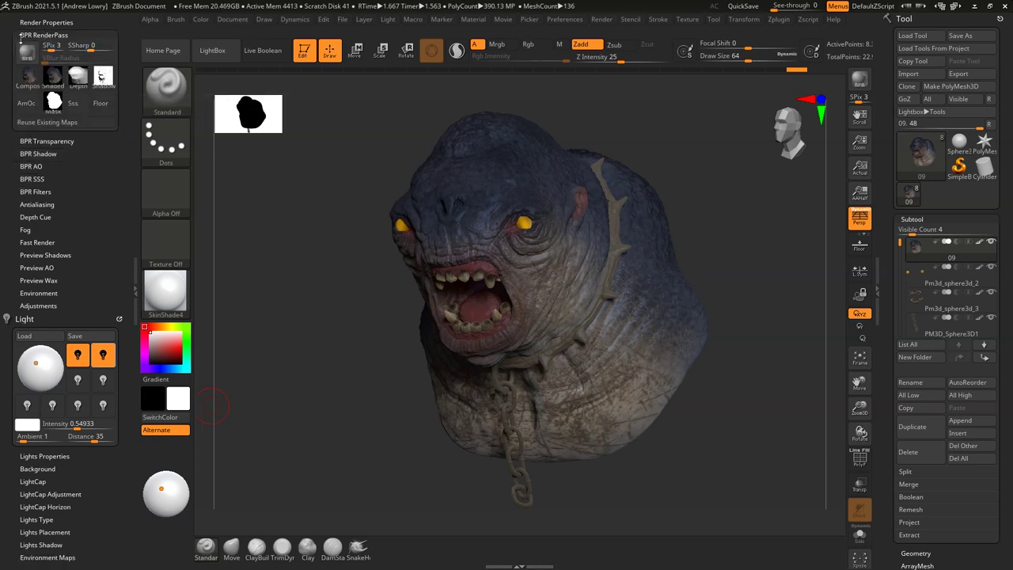
pyautogui.click(47, 23)
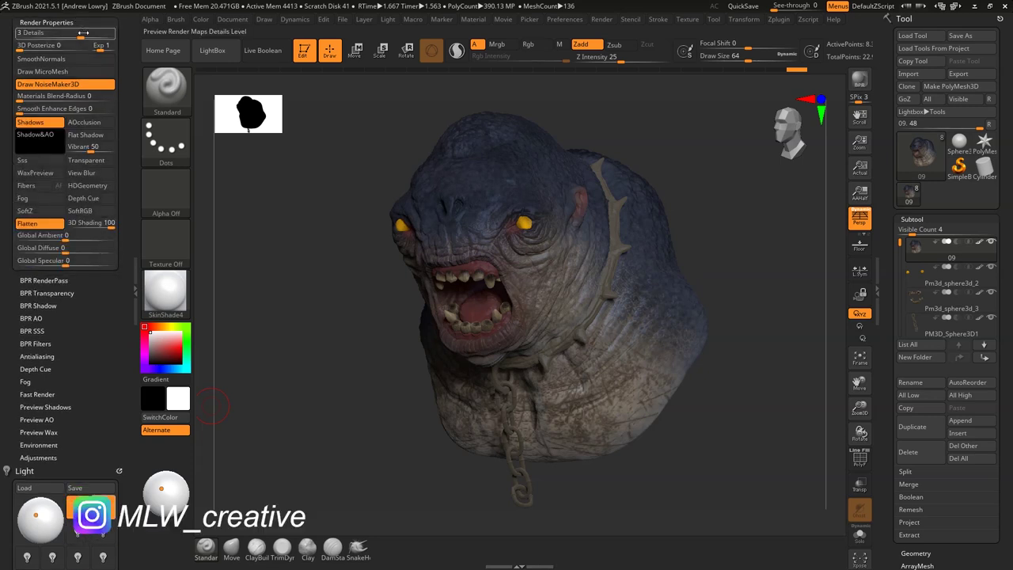
pyautogui.moveTo(83, 35); pyautogui.dragTo(107, 33)
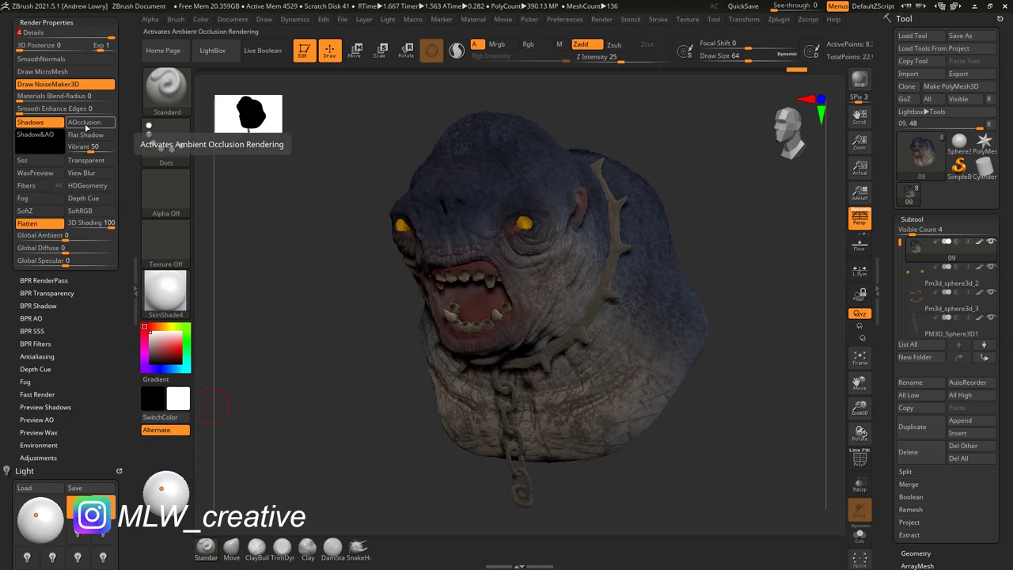
pyautogui.click(85, 123)
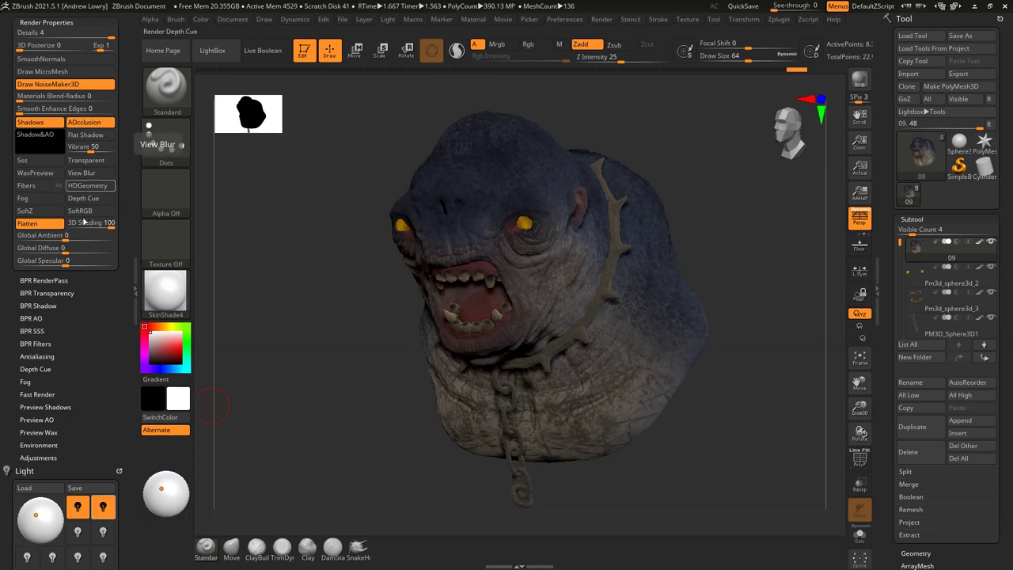
# Step: Set the BPR AO Blur to 1, Rays to 445, Res to 4644 and VDepth to 1, and render with BPR
pyautogui.click(30, 318)
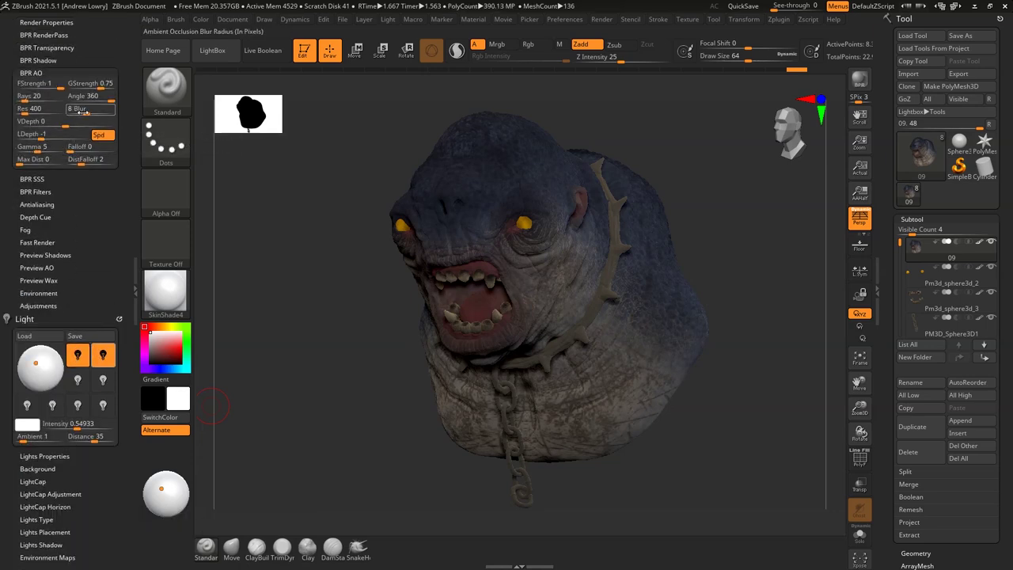
pyautogui.moveTo(83, 114); pyautogui.dragTo(76, 114)
pyautogui.moveTo(25, 99); pyautogui.dragTo(64, 112)
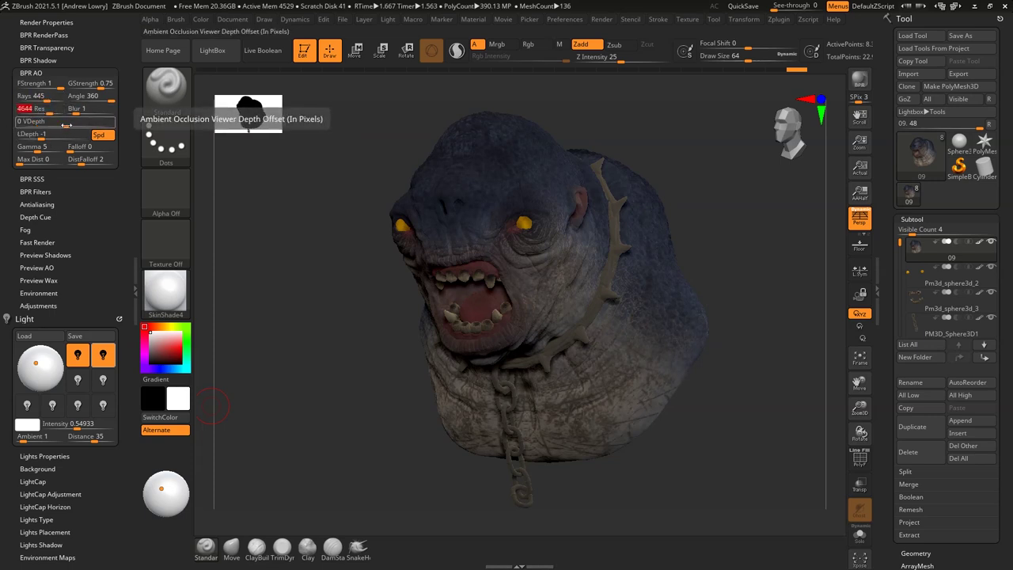
pyautogui.click(74, 125)
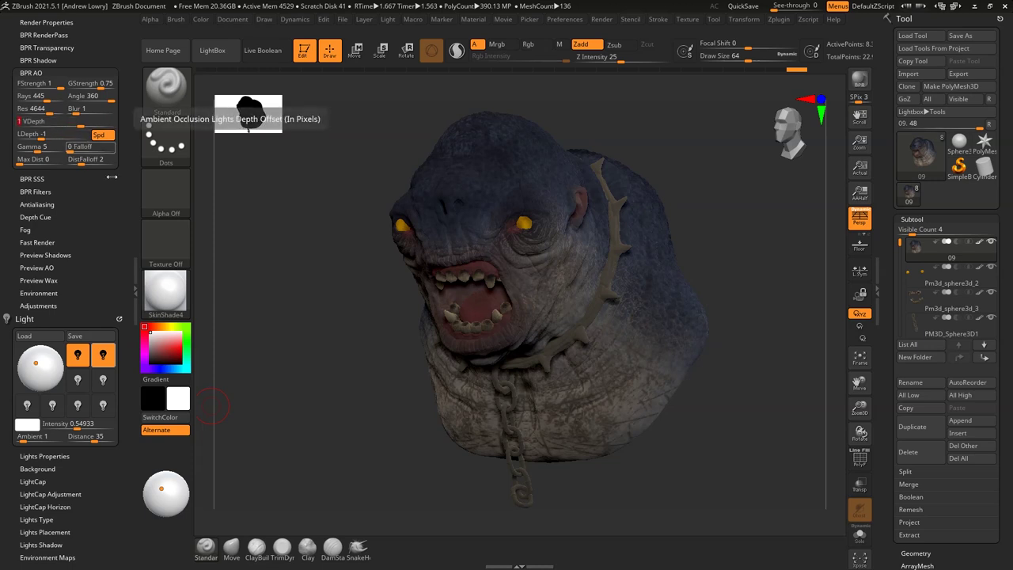
pyautogui.hotkey('shift', 'r')
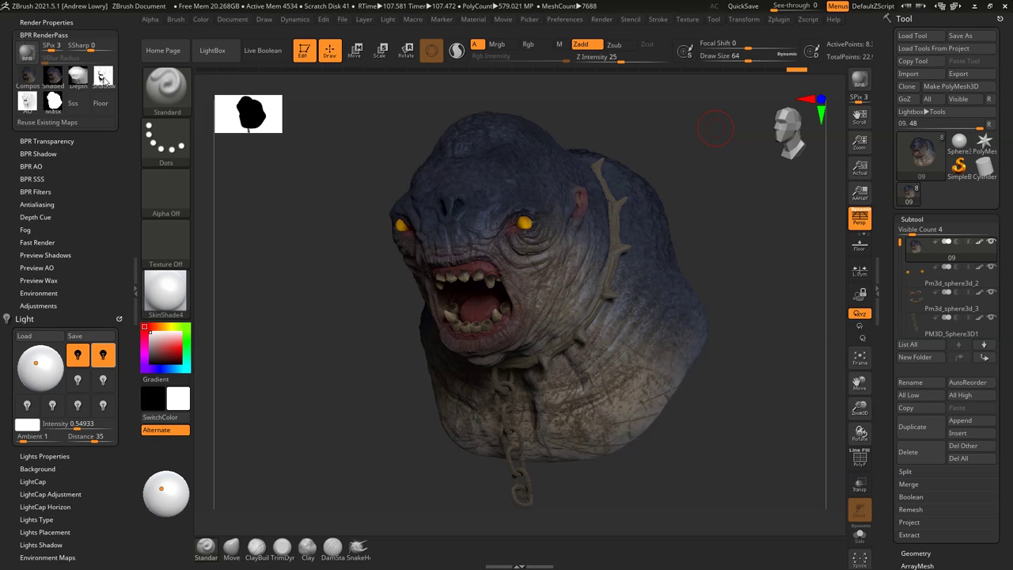
# Step: Examine the Shadow, Depth, Shaded and Mask passes produced by the BPR render
pyautogui.moveTo(101, 83)
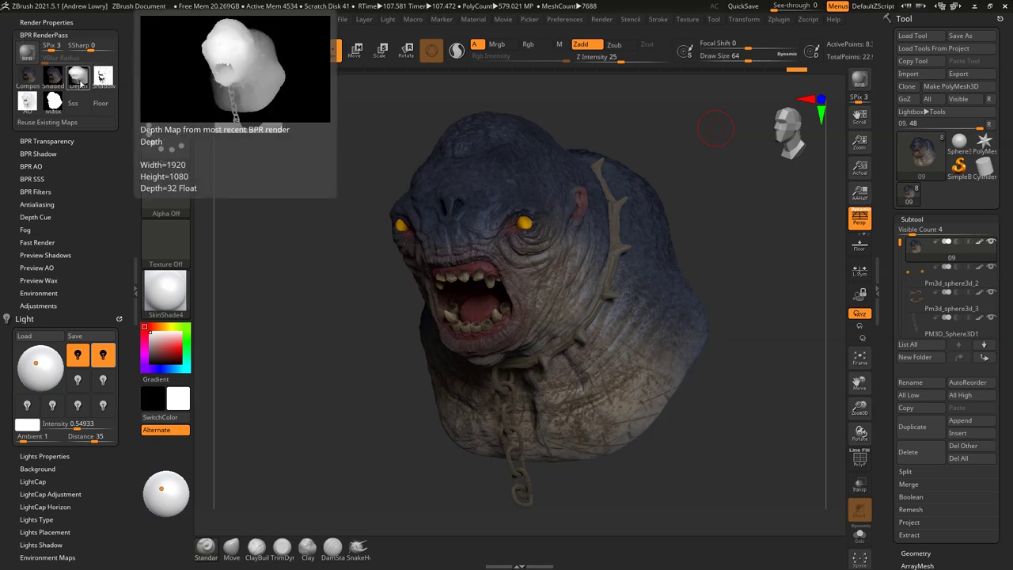
pyautogui.moveTo(56, 81)
pyautogui.moveTo(55, 104)
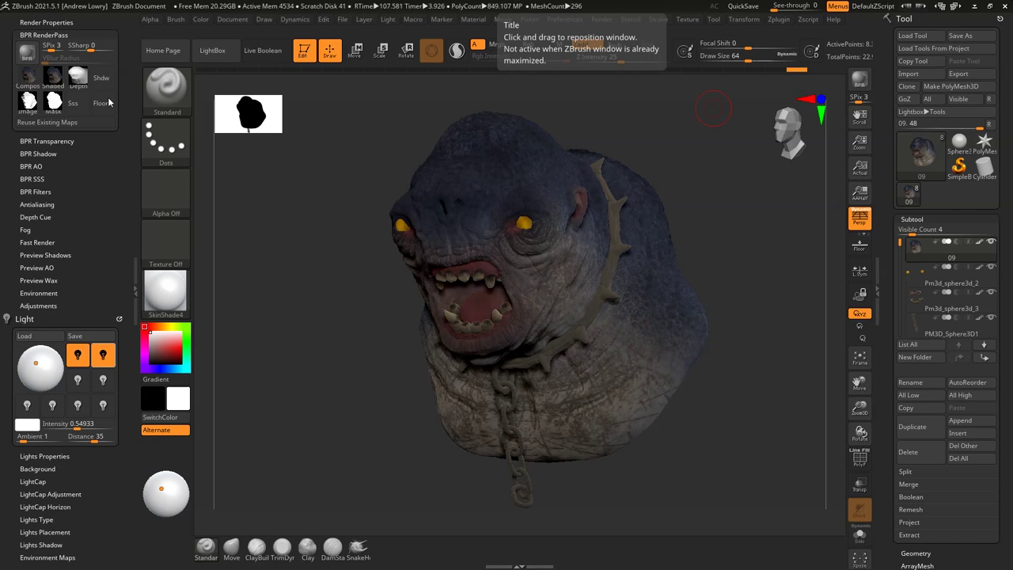
# Step: Change the bust's material to Flat Color and render it with BPR
pyautogui.click(166, 293)
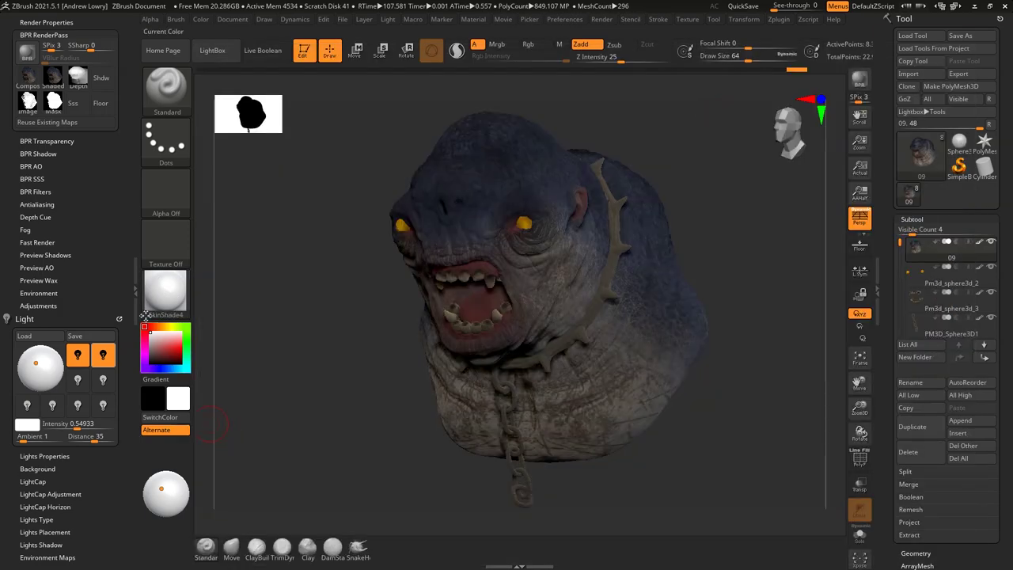
pyautogui.click(166, 293)
pyautogui.click(245, 447)
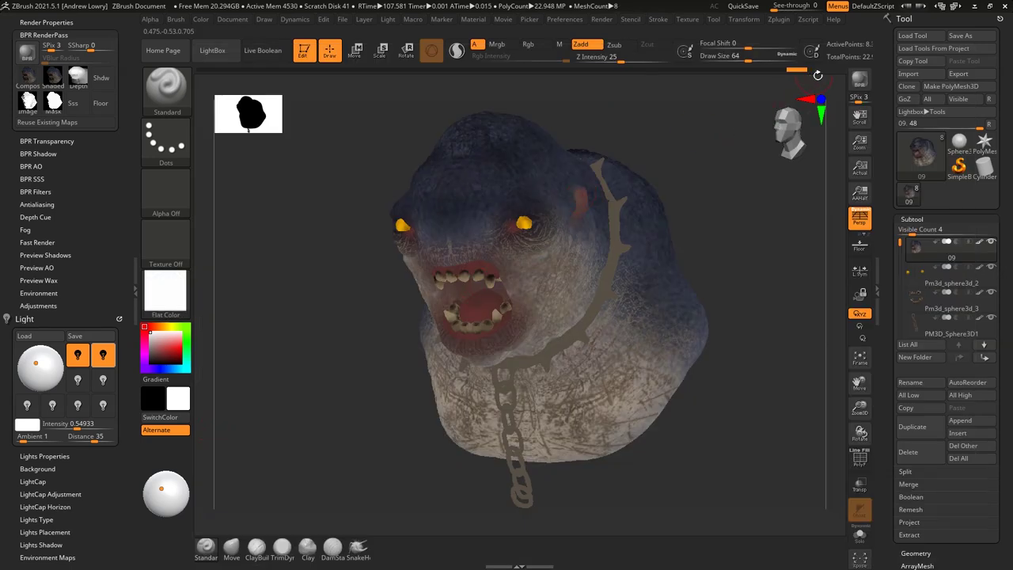
pyautogui.click(869, 85)
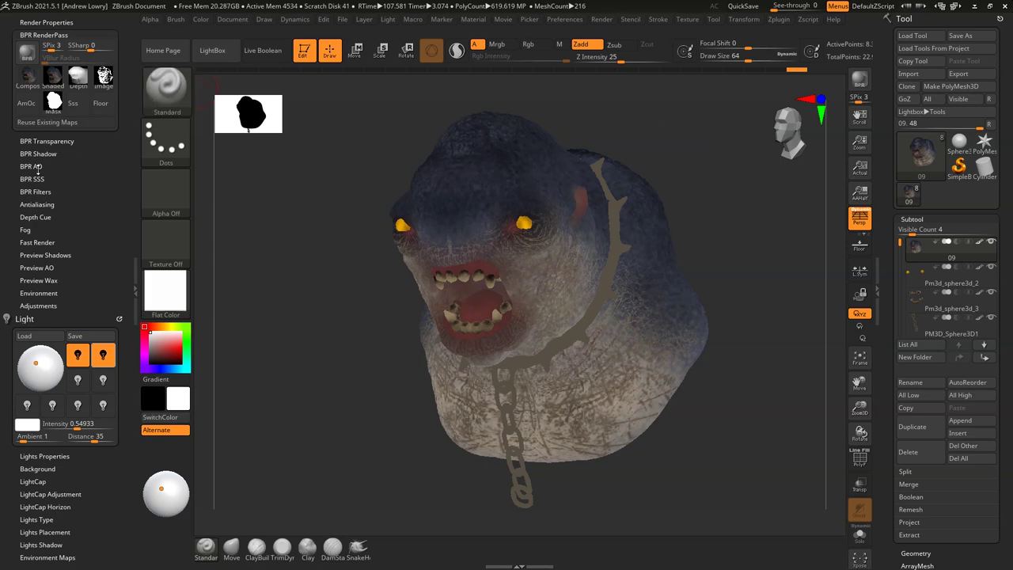
# Step: Switch off Shadows and ambient occlusion in the render properties and render the flat-coloured bust with BPR
pyautogui.click(47, 22)
pyautogui.click(90, 122)
pyautogui.click(30, 122)
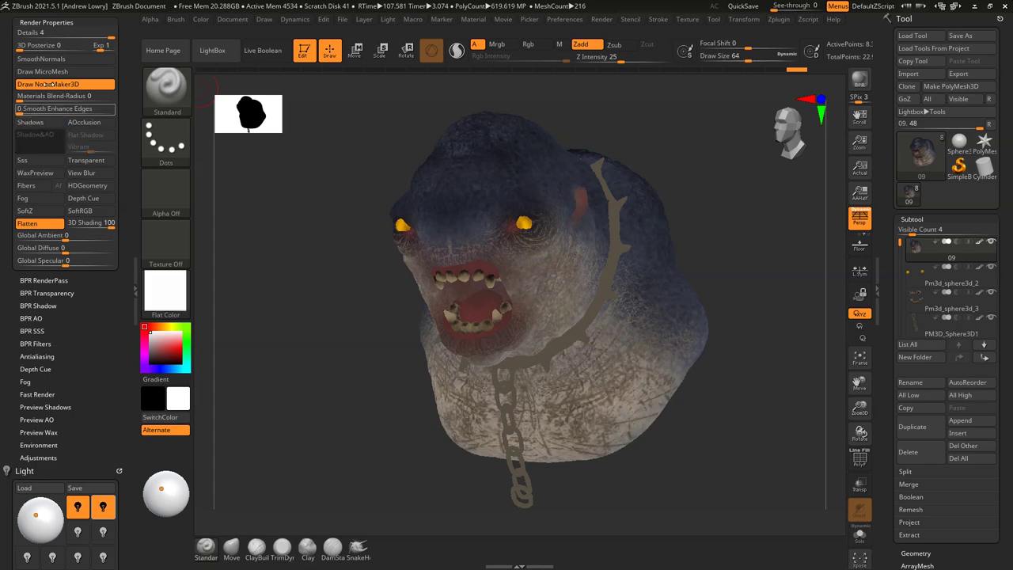
pyautogui.click(36, 21)
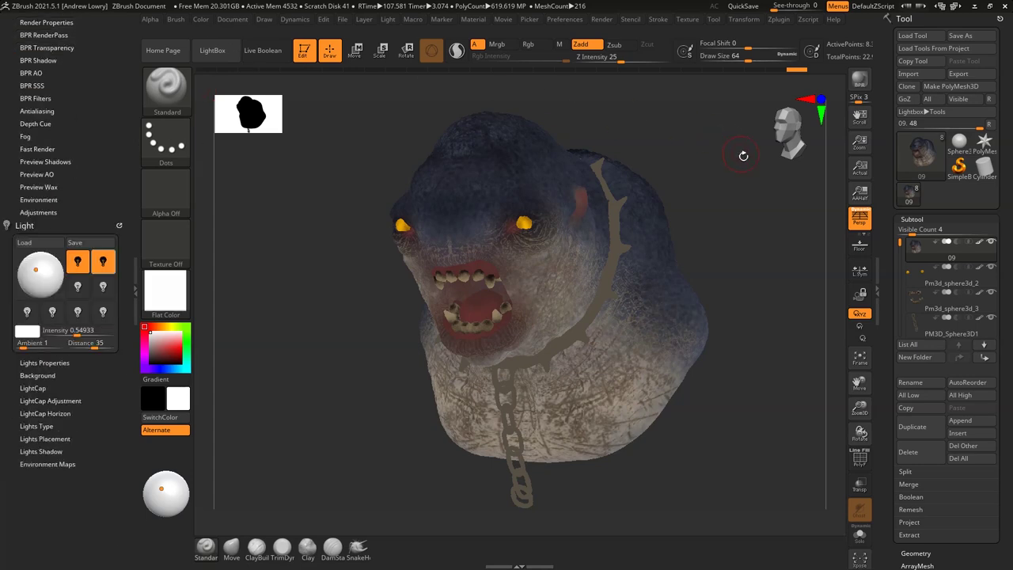
pyautogui.click(860, 79)
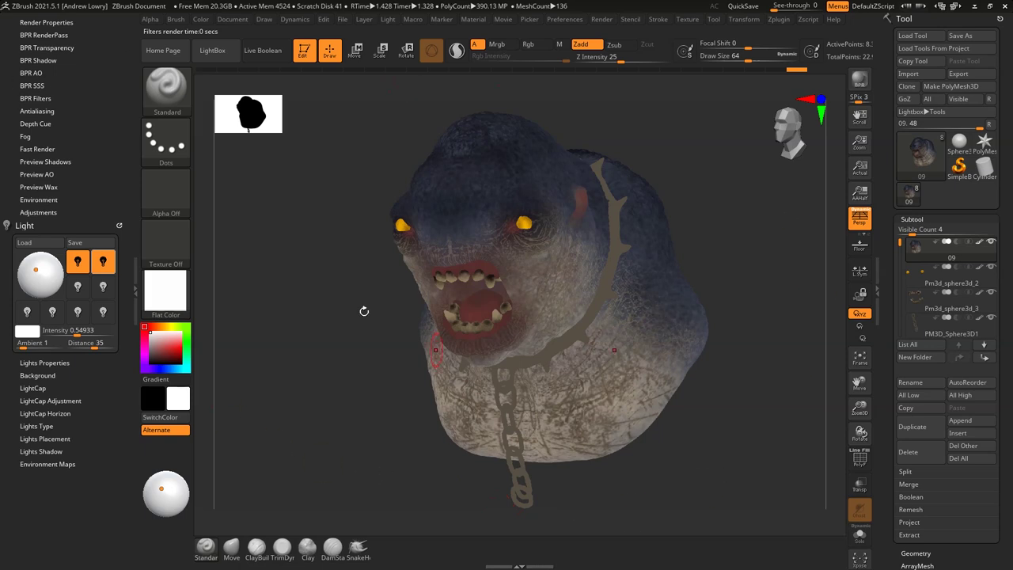
# Step: Export the Shaded render pass as a Photoshop PSD in the Photoshop folder, under a new name beginning with BPR_Fl
pyautogui.scroll(6, 72, 93)
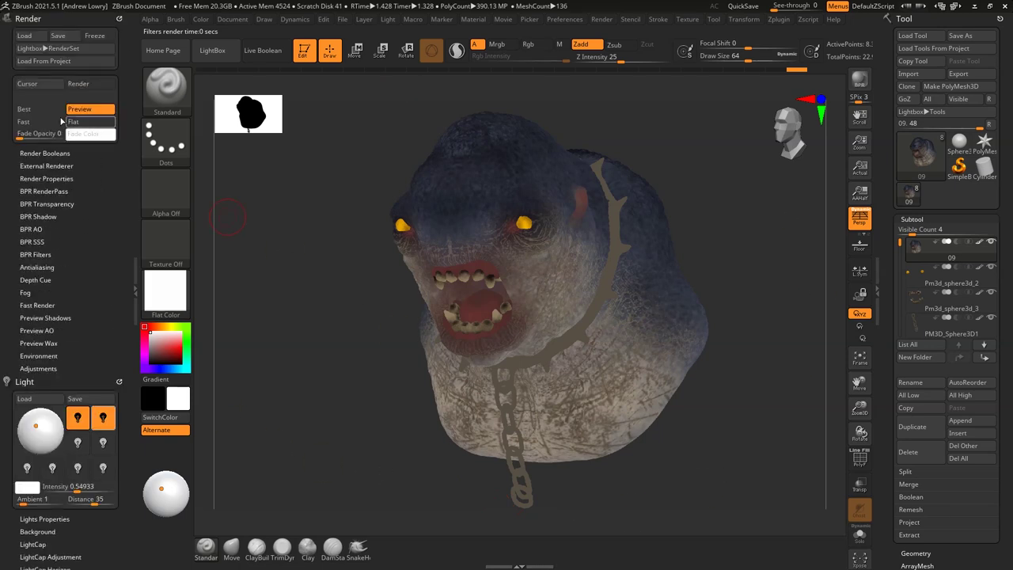
pyautogui.click(50, 179)
pyautogui.click(51, 164)
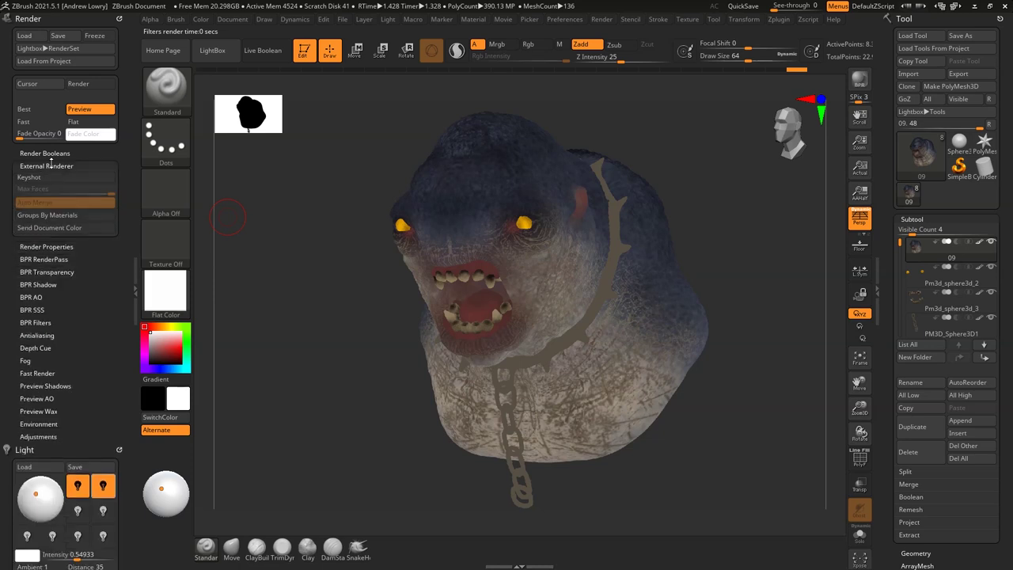
pyautogui.click(45, 259)
pyautogui.moveTo(53, 231)
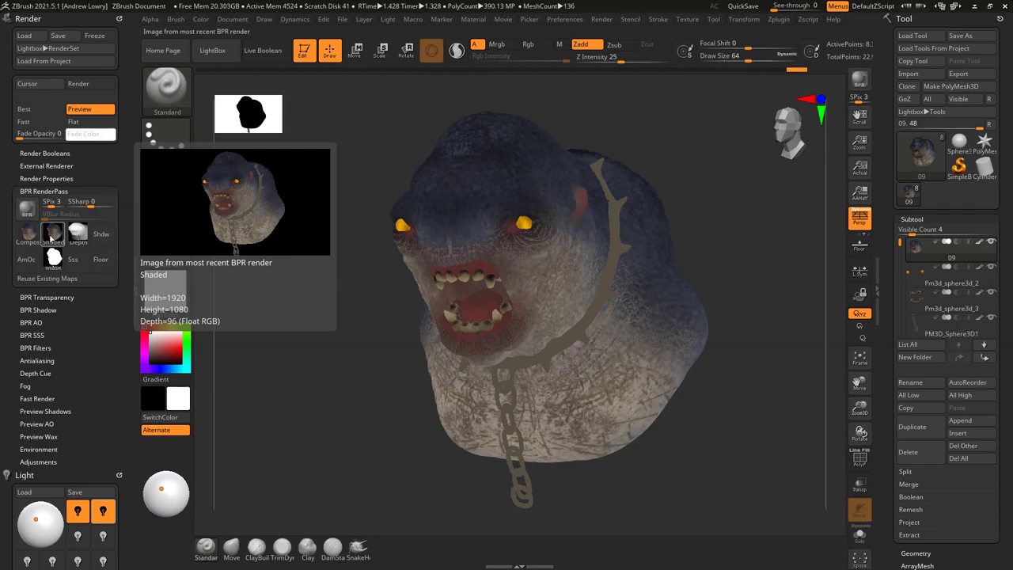
pyautogui.click(52, 234)
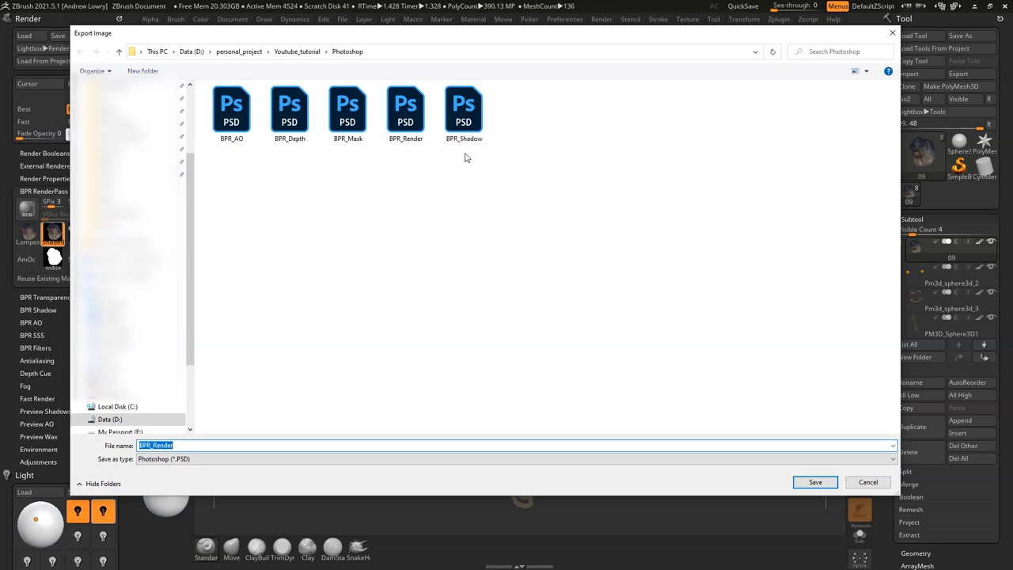
pyautogui.press('End')
pyautogui.press('BackSpace')
pyautogui.press('BackSpace')
pyautogui.press('BackSpace')
pyautogui.press('BackSpace')
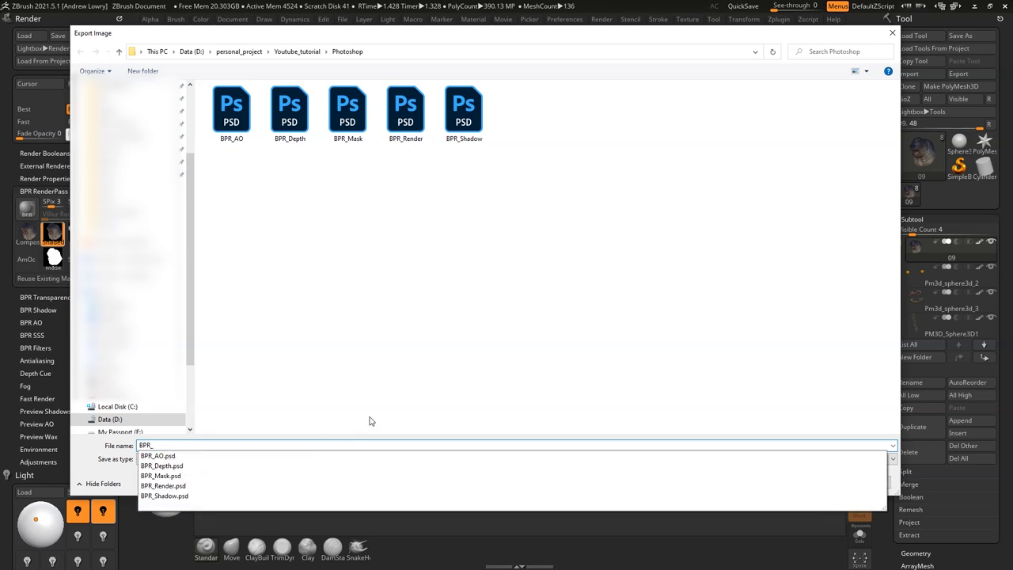
pyautogui.write('Fi')
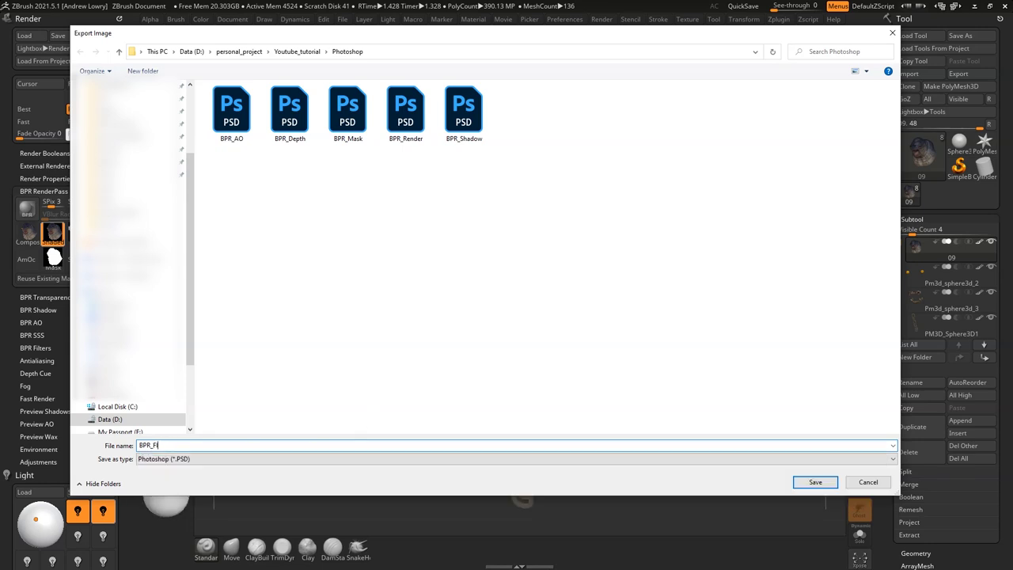
pyautogui.press('Return')
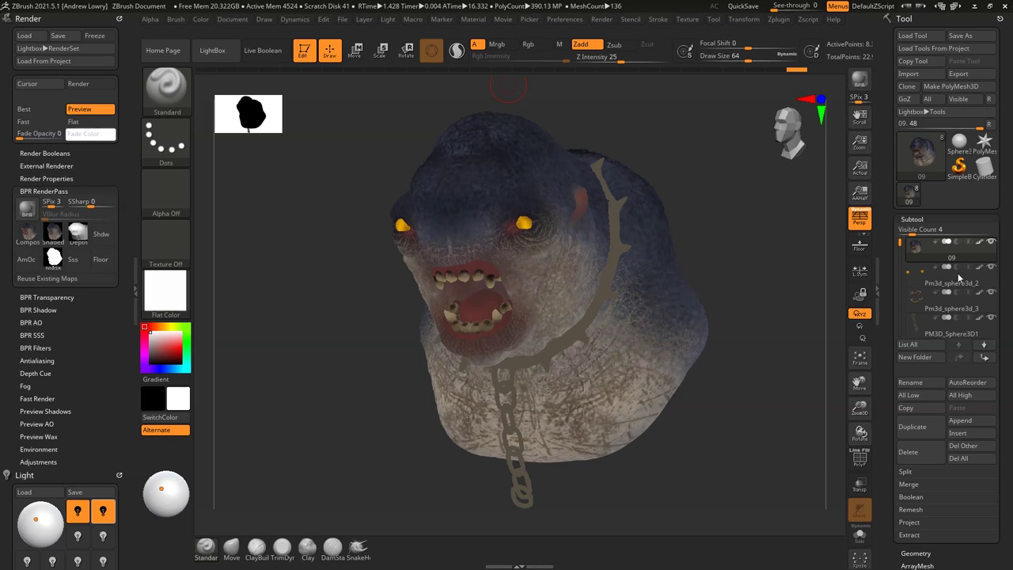
# Step: Turn off the polypaint colour on every subtool of the bust, from the body down to the last chain ring
pyautogui.click(980, 242)
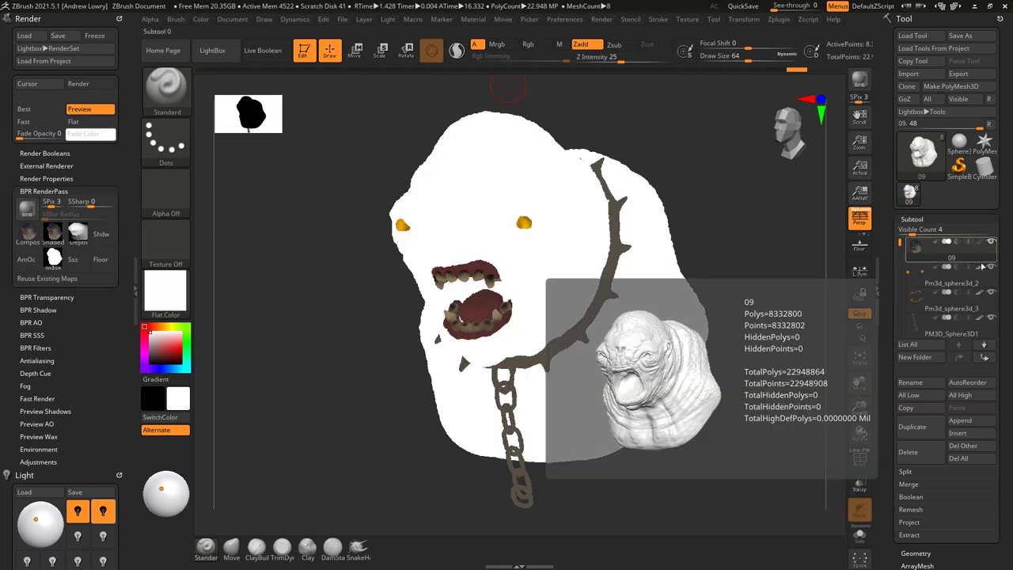
pyautogui.click(980, 267)
pyautogui.click(980, 292)
pyautogui.click(980, 317)
pyautogui.moveTo(899, 243); pyautogui.dragTo(900, 277)
pyautogui.click(979, 292)
pyautogui.click(980, 292)
pyautogui.click(980, 317)
pyautogui.moveTo(899, 277); pyautogui.dragTo(900, 299)
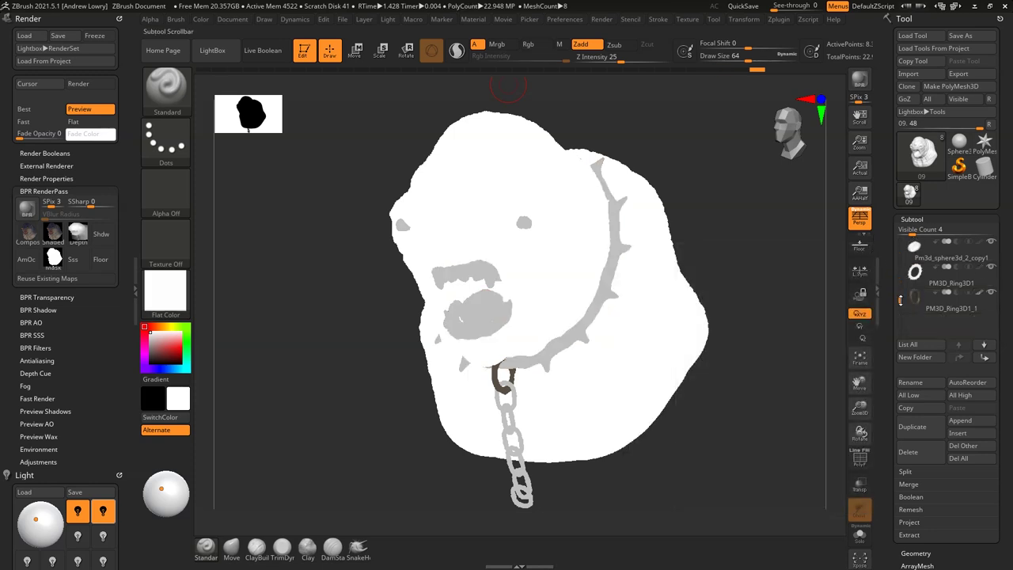
pyautogui.click(978, 292)
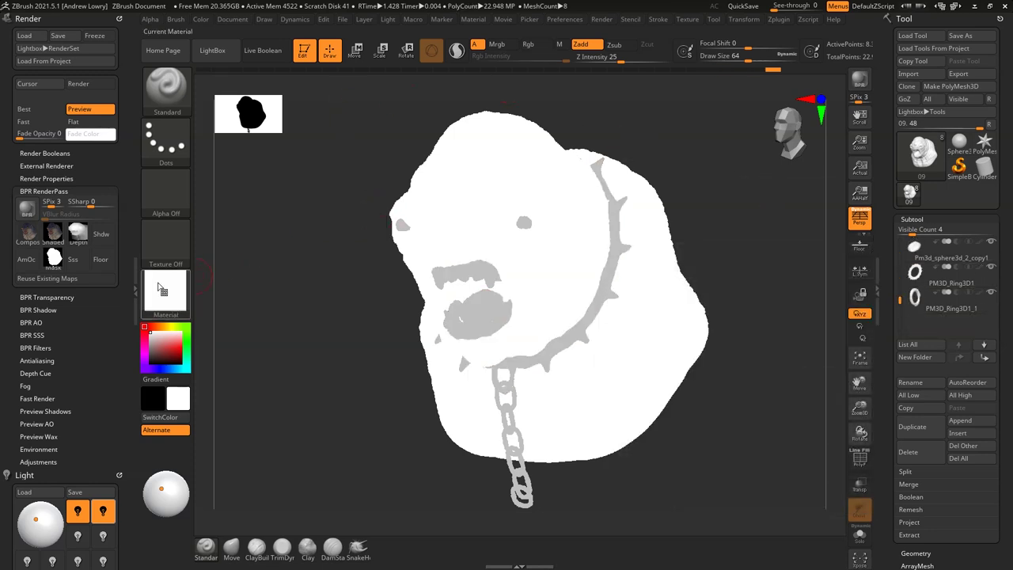
# Step: Change the bust's material to MatCap Skin04 and render it with BPR
pyautogui.click(162, 289)
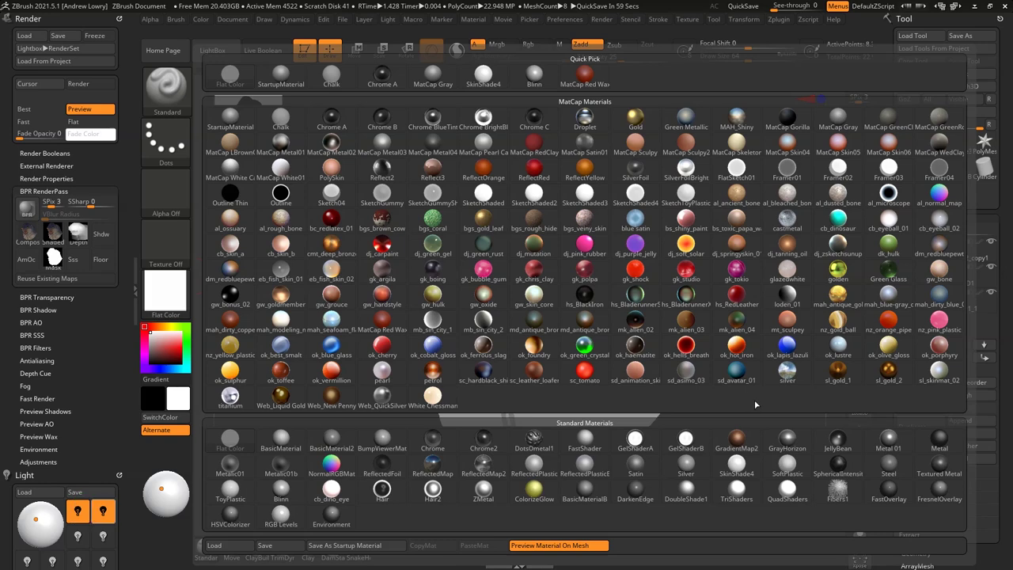
pyautogui.moveTo(787, 144)
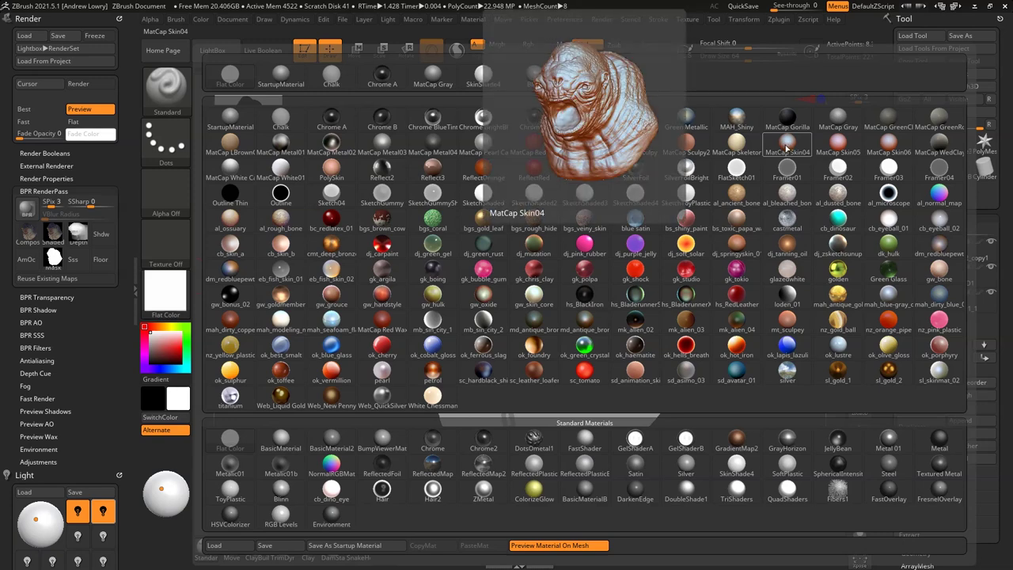
pyautogui.click(787, 144)
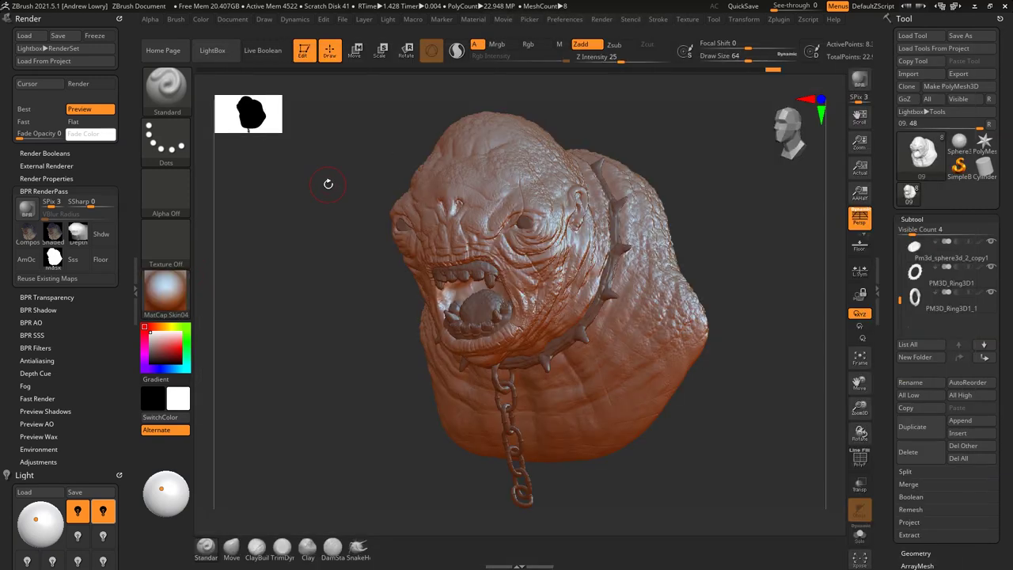
pyautogui.click(860, 79)
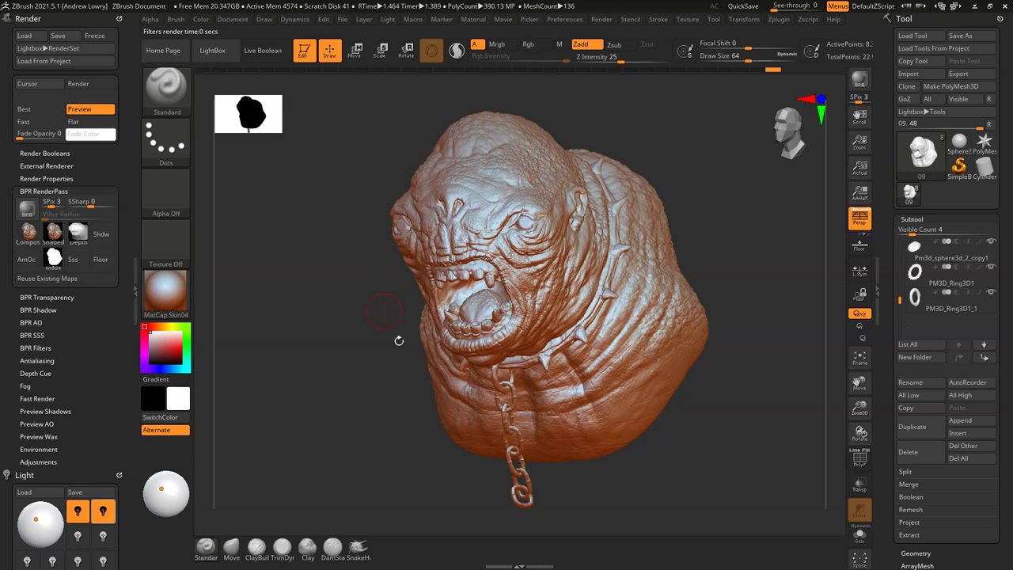
# Step: Export the Shaded render pass as a Photoshop PSD named 01 into a new folder called materials inside the Photoshop folder
pyautogui.moveTo(52, 235)
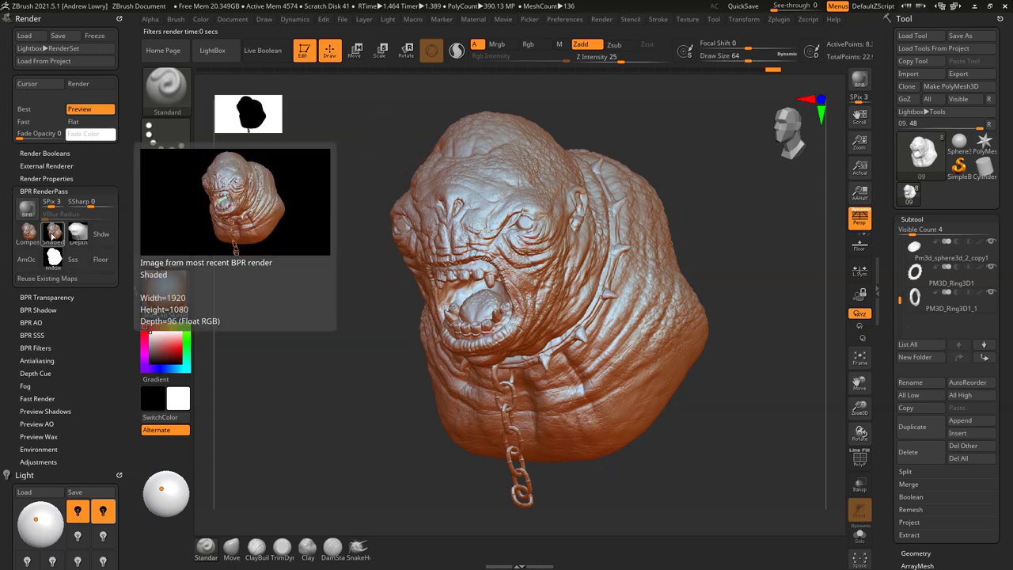
pyautogui.click(53, 235)
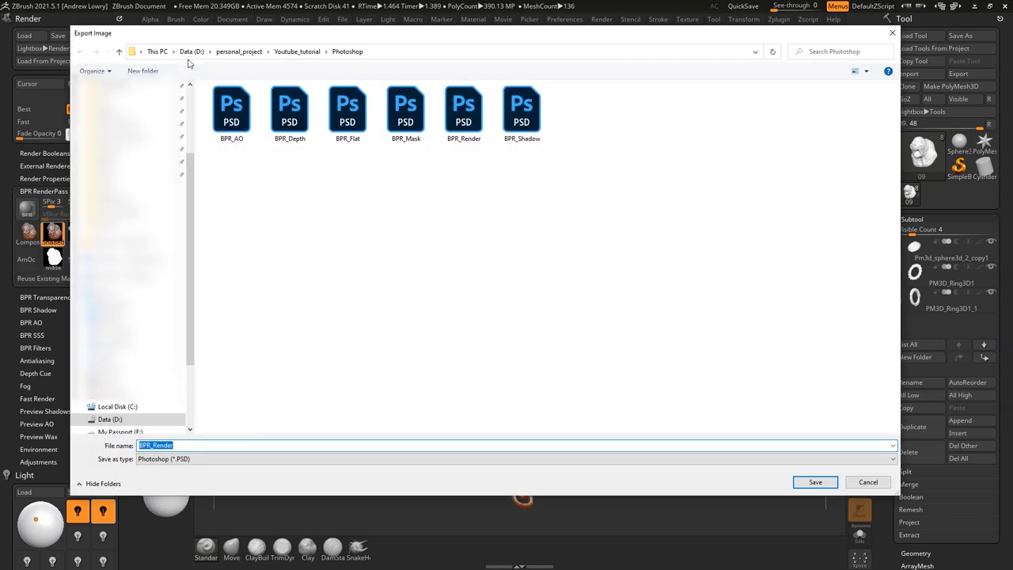
pyautogui.click(142, 70)
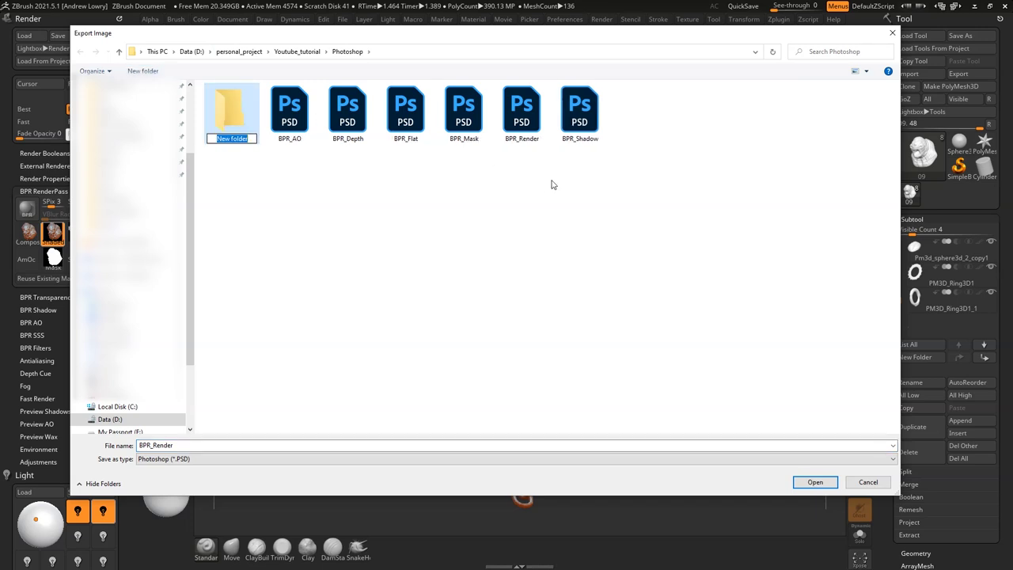
pyautogui.write('materials')
pyautogui.press('Return')
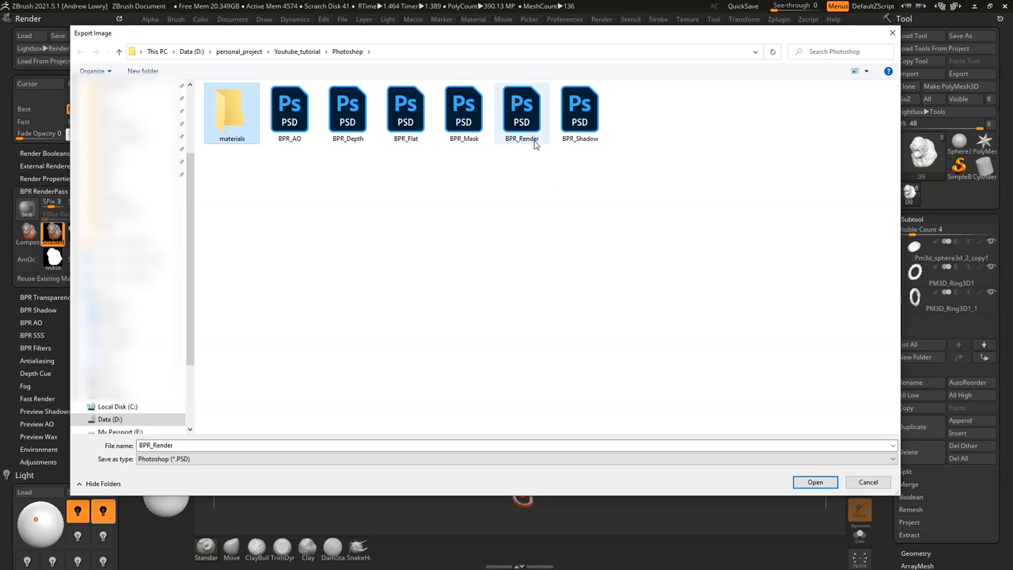
pyautogui.doubleClick(251, 117)
pyautogui.doubleClick(218, 445)
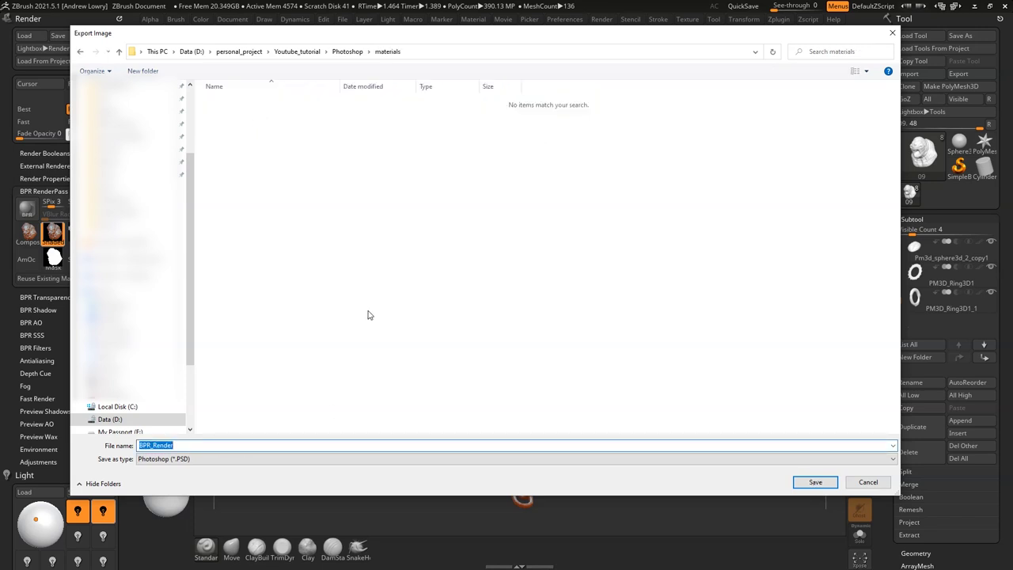
pyautogui.write('01')
pyautogui.press('Return')
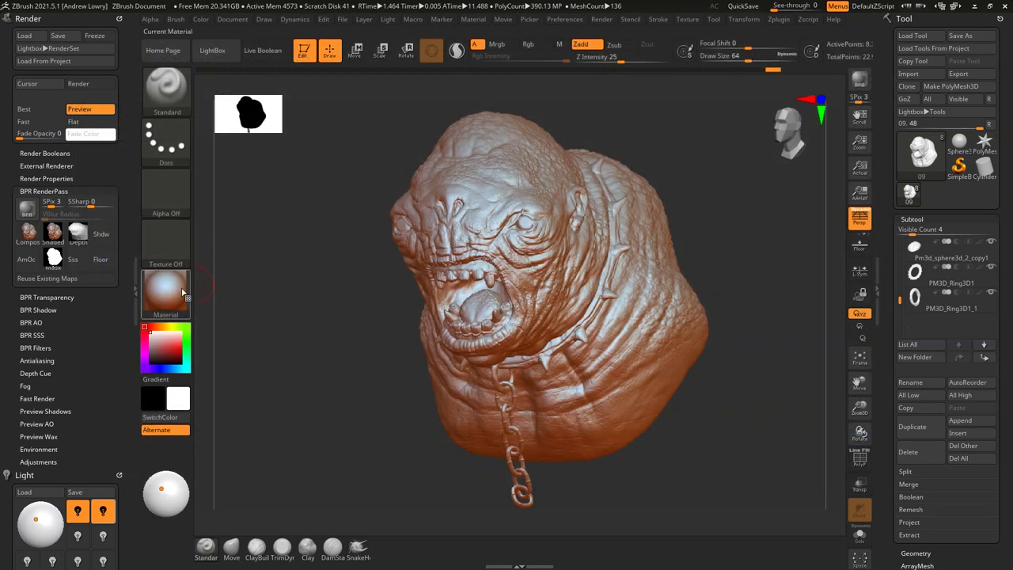
# Step: Render the bust in the MatCap Skeleton material with BPR and export its Shaded pass as 02 in the materials folder
pyautogui.moveTo(165, 297)
pyautogui.moveTo(180, 254)
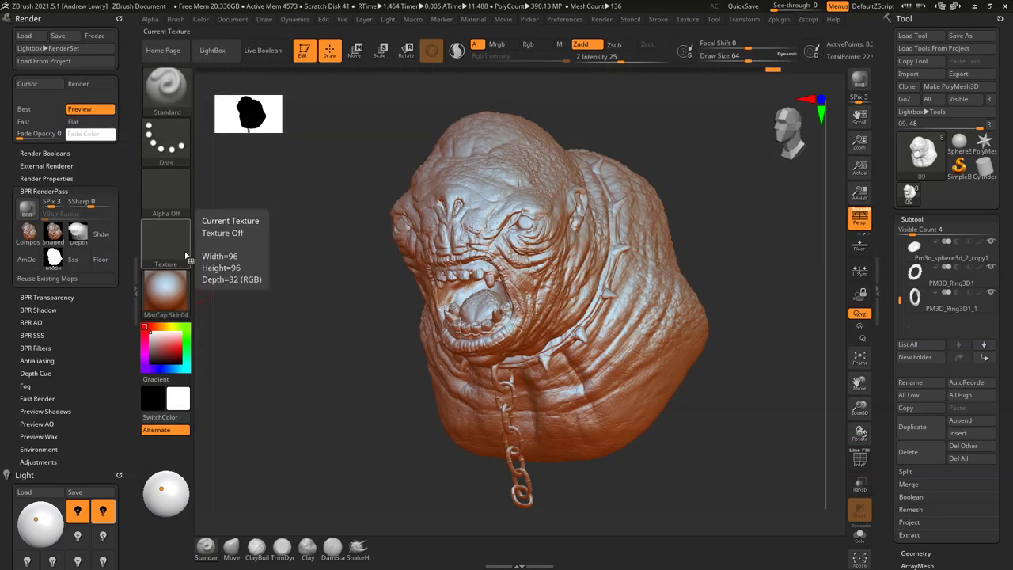
pyautogui.click(169, 293)
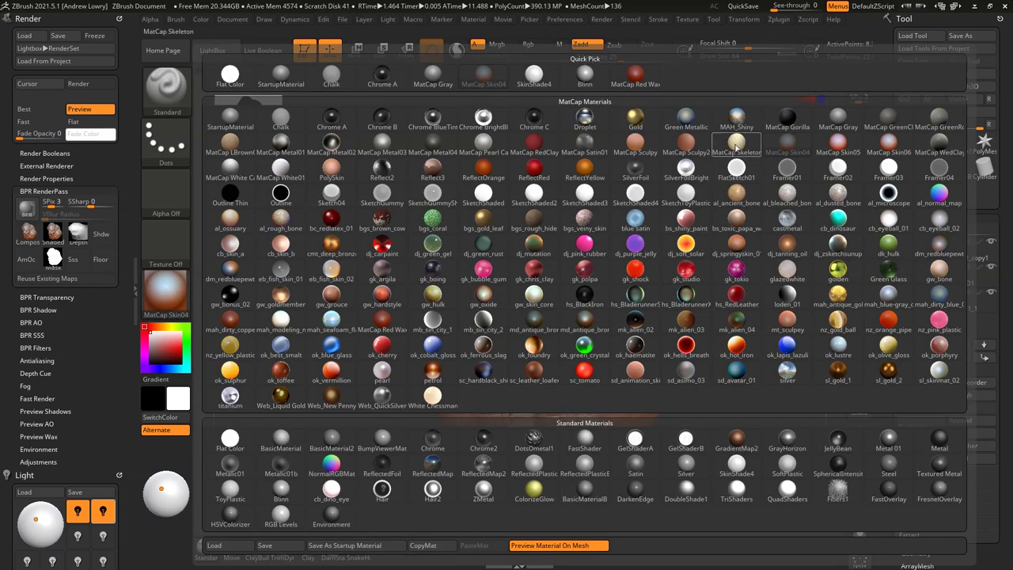
pyautogui.click(736, 144)
pyautogui.click(859, 80)
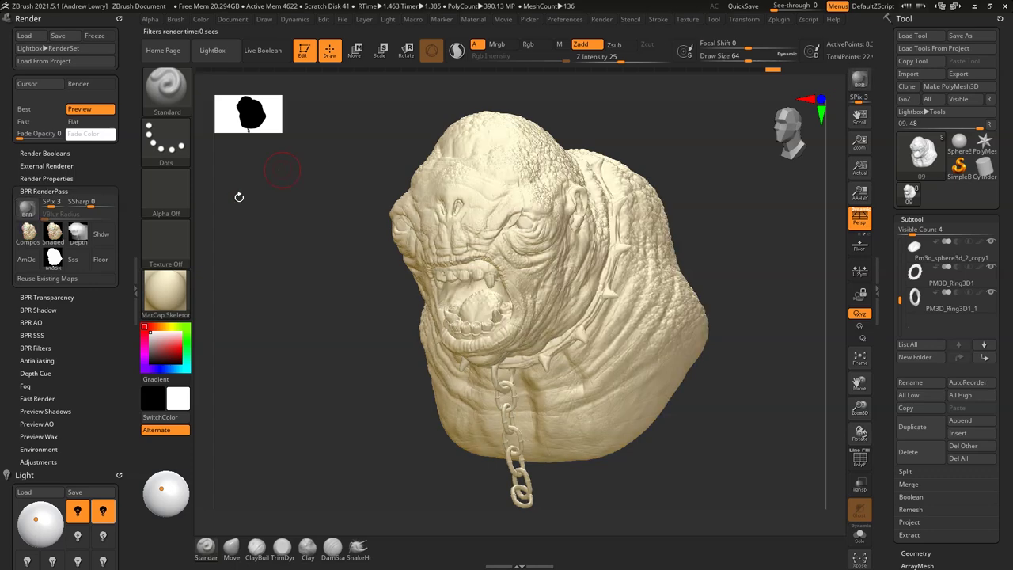
pyautogui.click(53, 231)
pyautogui.write('02')
pyautogui.press('Return')
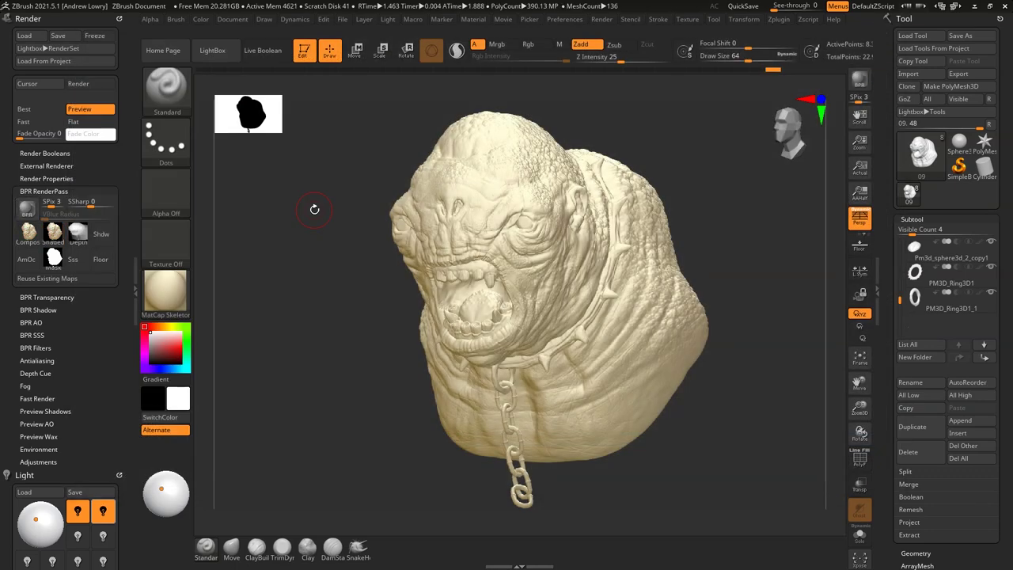
# Step: Render the bust in the Framer01 material with BPR and export its Shaded pass as 03 in the materials folder
pyautogui.click(158, 293)
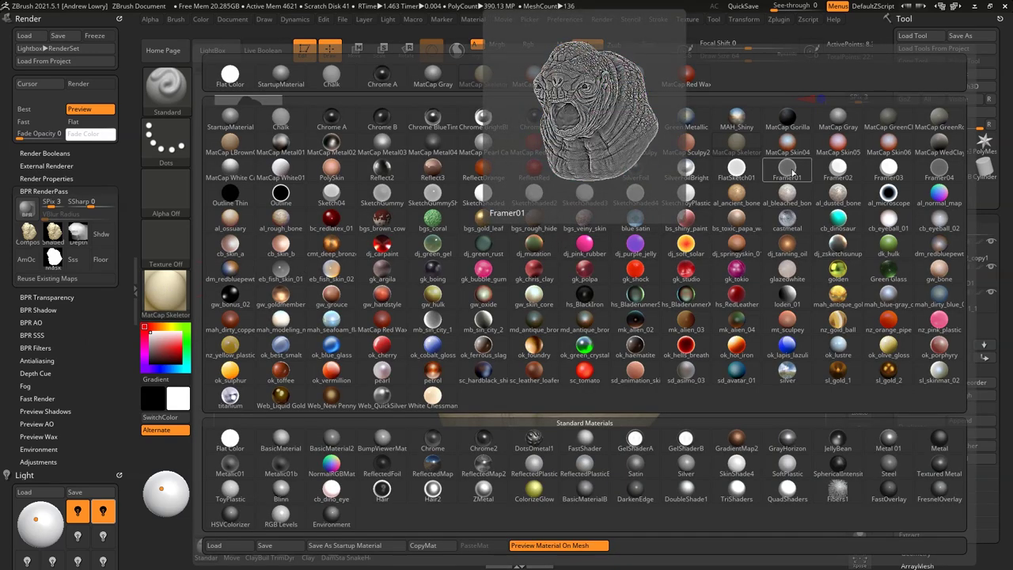
pyautogui.click(792, 179)
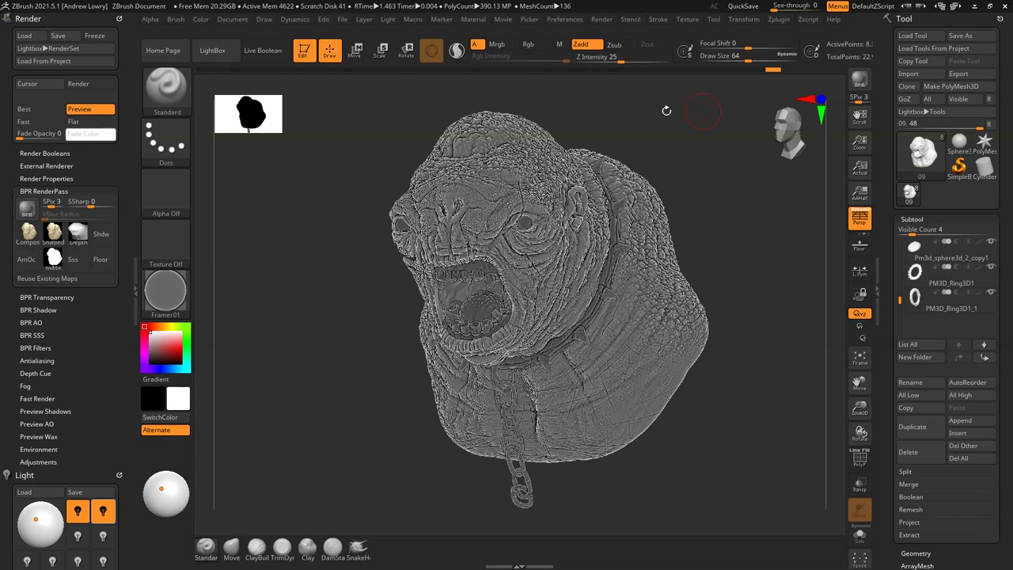
pyautogui.hotkey('shift', 'r')
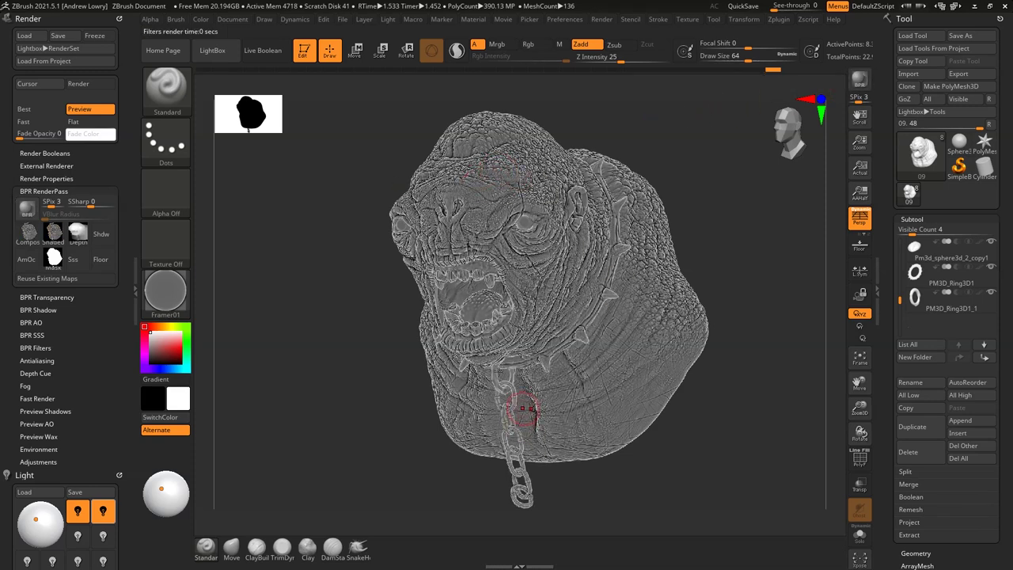
pyautogui.click(54, 232)
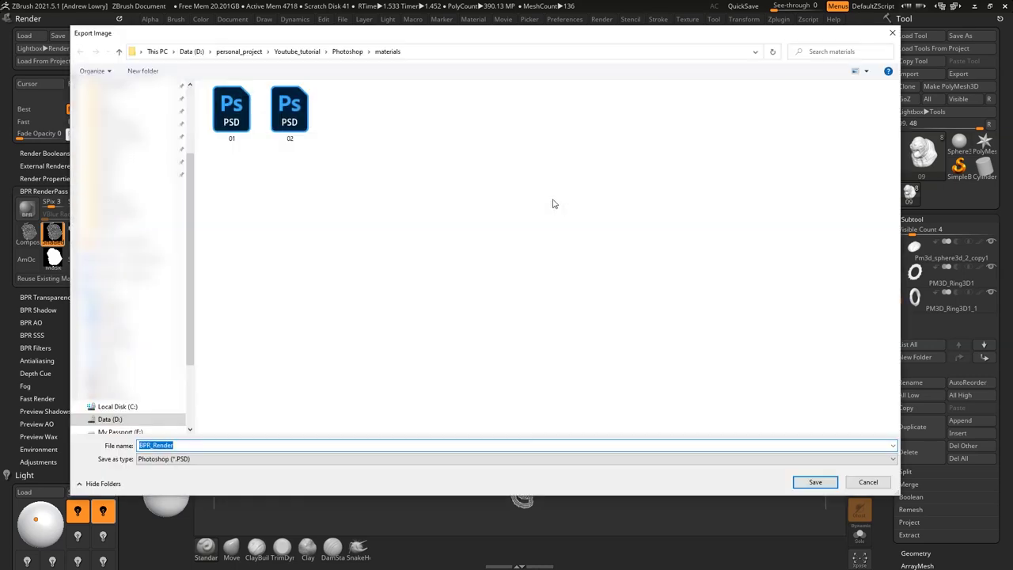
pyautogui.press('Escape')
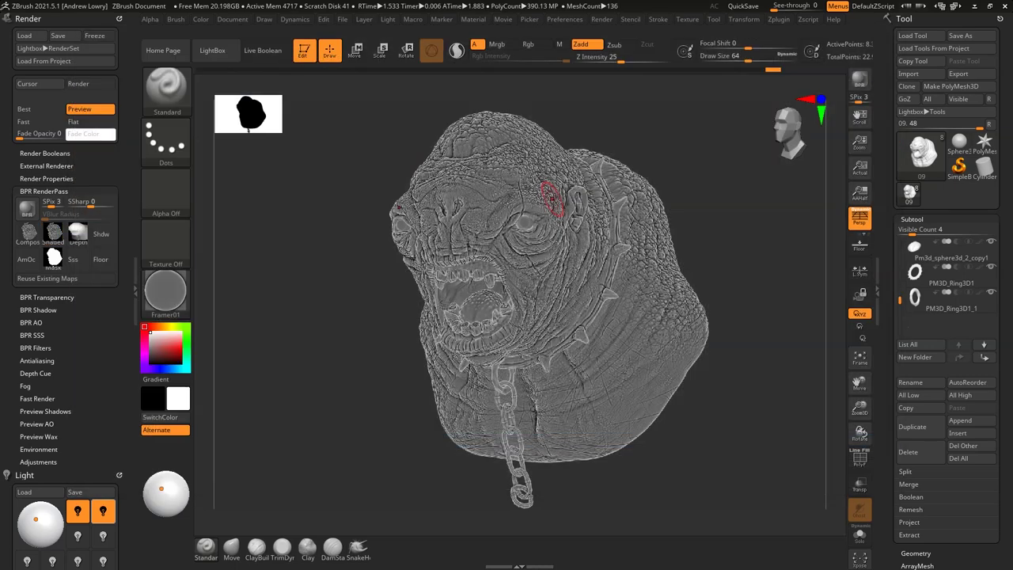
# Step: Render the bust in the dj_soft_solar material with BPR and export its Shaded pass as 04 in the materials folder
pyautogui.click(166, 293)
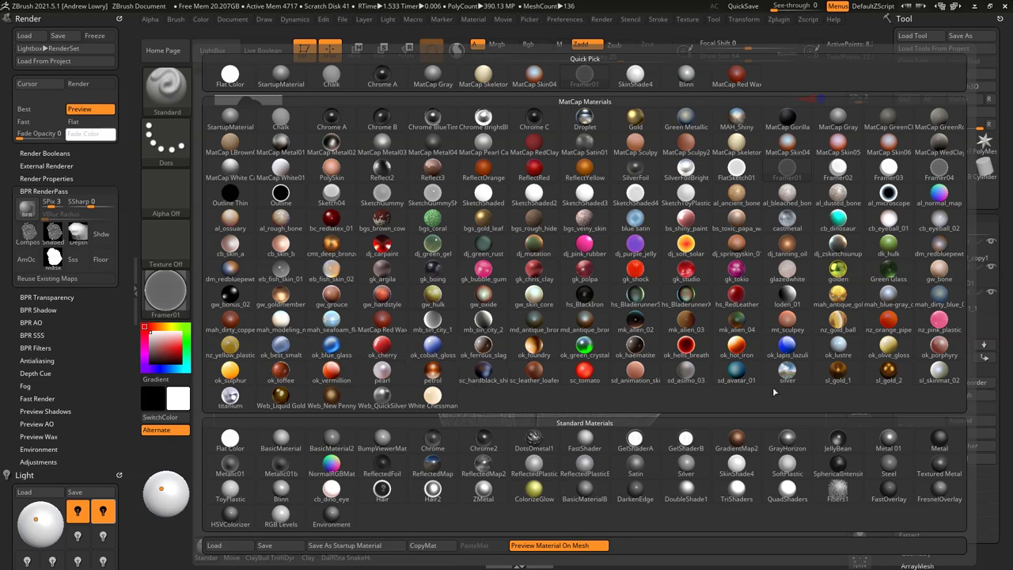
pyautogui.click(702, 245)
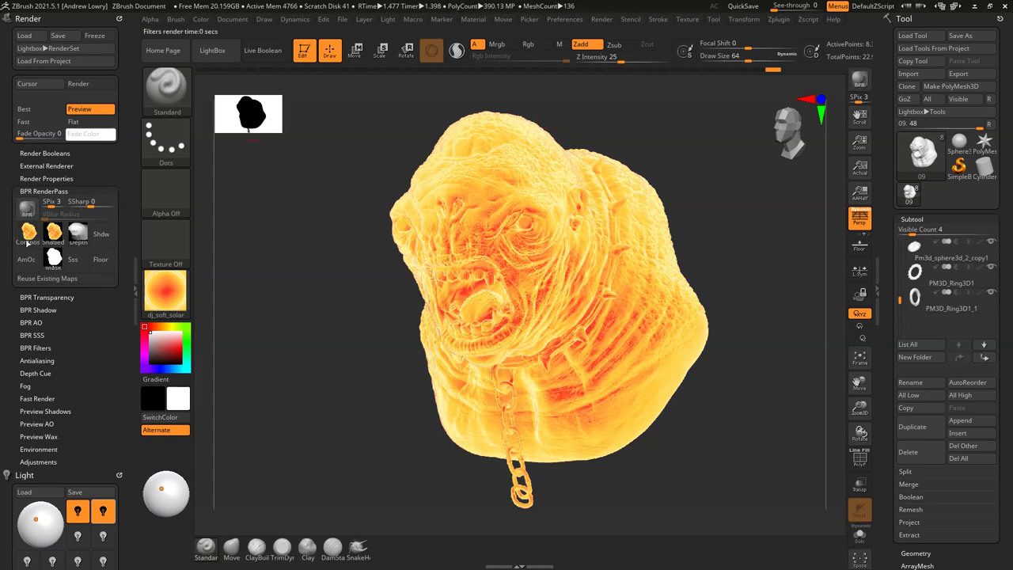
pyautogui.click(54, 231)
pyautogui.write('04')
pyautogui.press('Return')
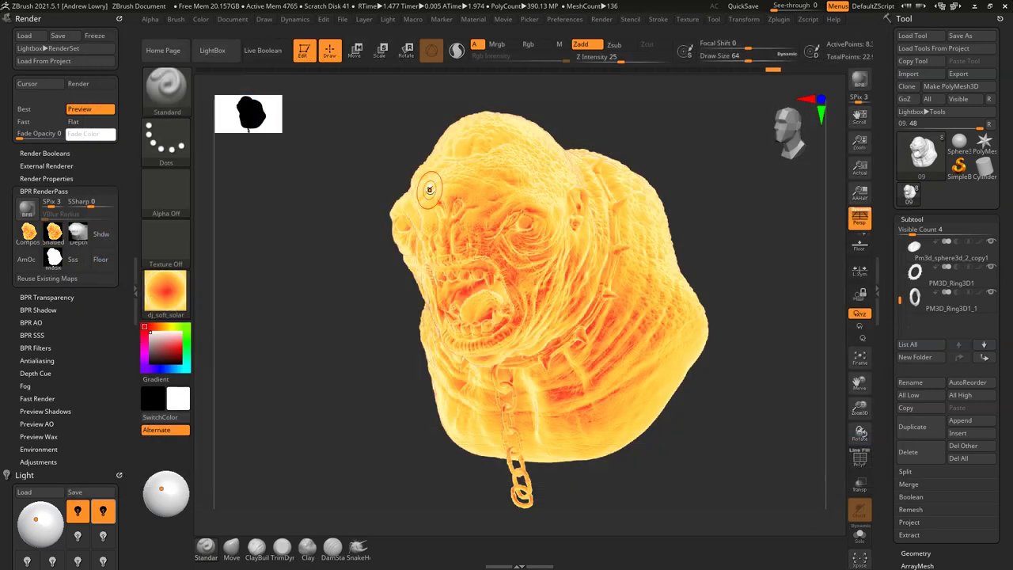
# Step: Render the bust in the ReflectedMap material with BPR and export its Shaded pass as 05 in the materials folder
pyautogui.click(165, 295)
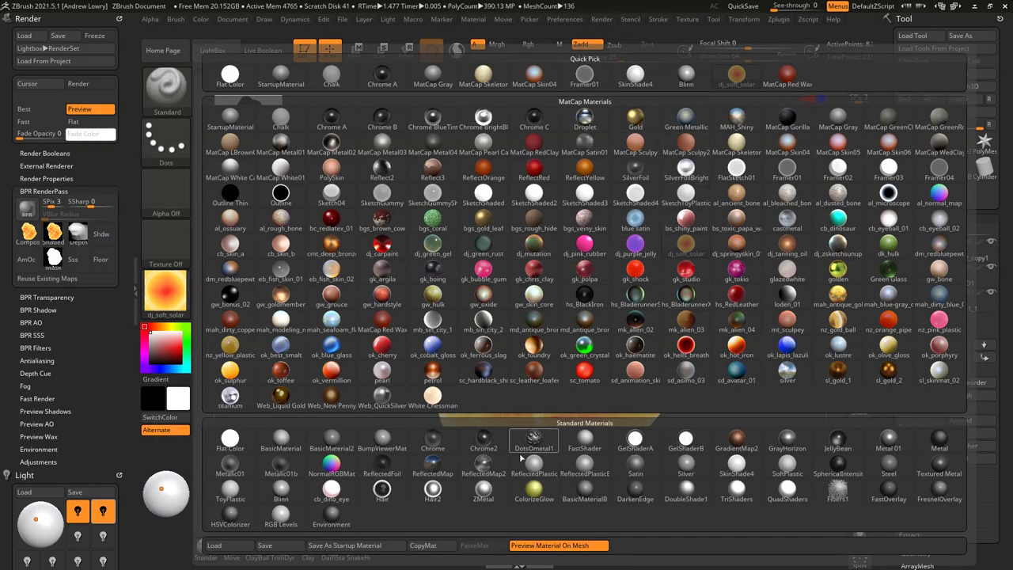
pyautogui.click(433, 466)
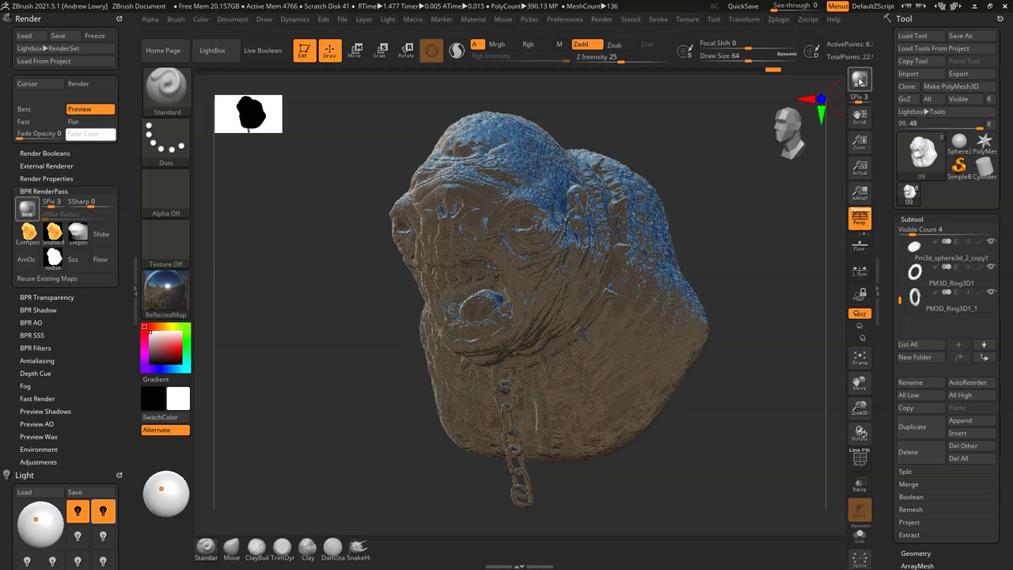
pyautogui.click(860, 81)
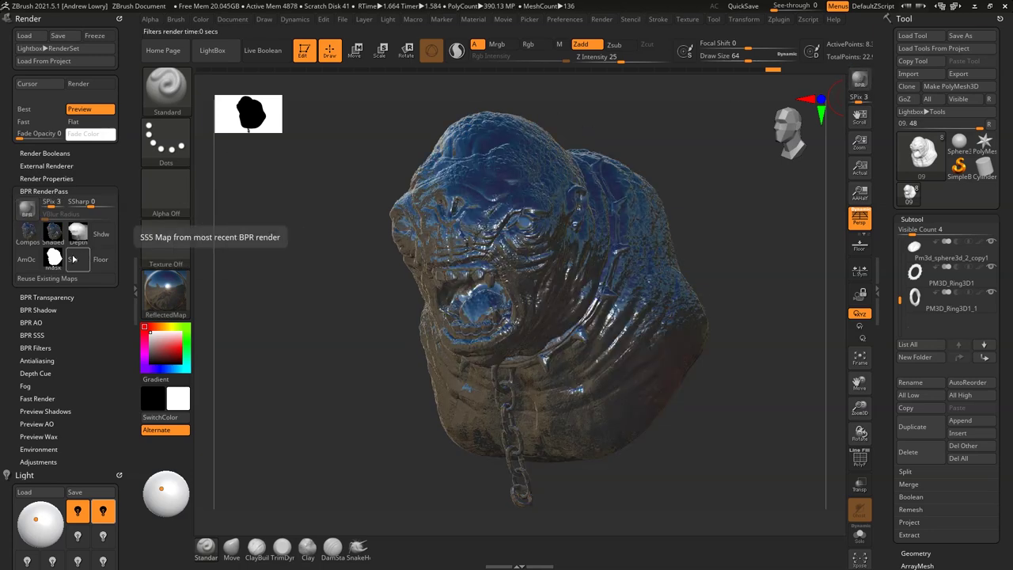
pyautogui.click(53, 230)
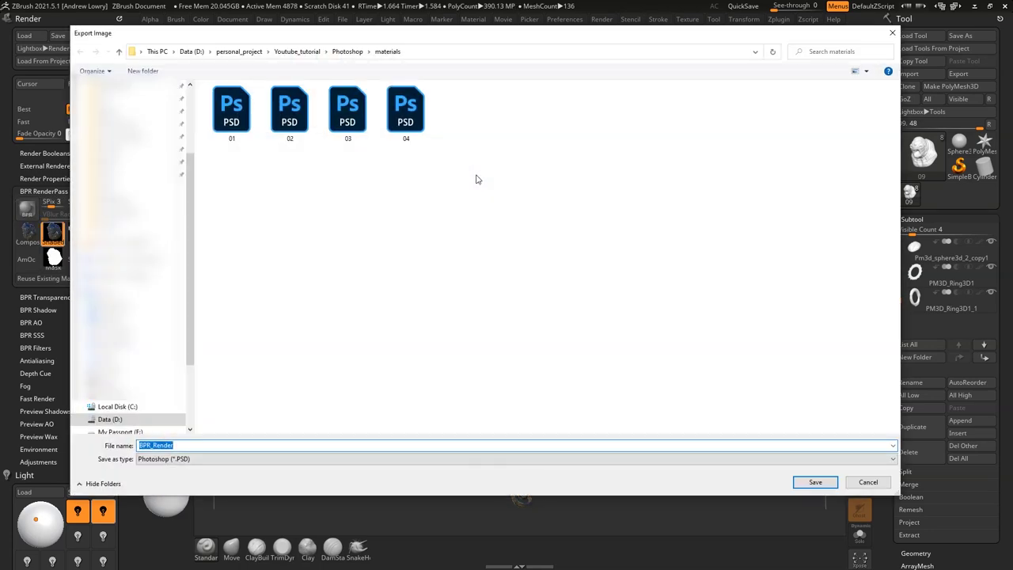
pyautogui.write('05')
pyautogui.press('Return')
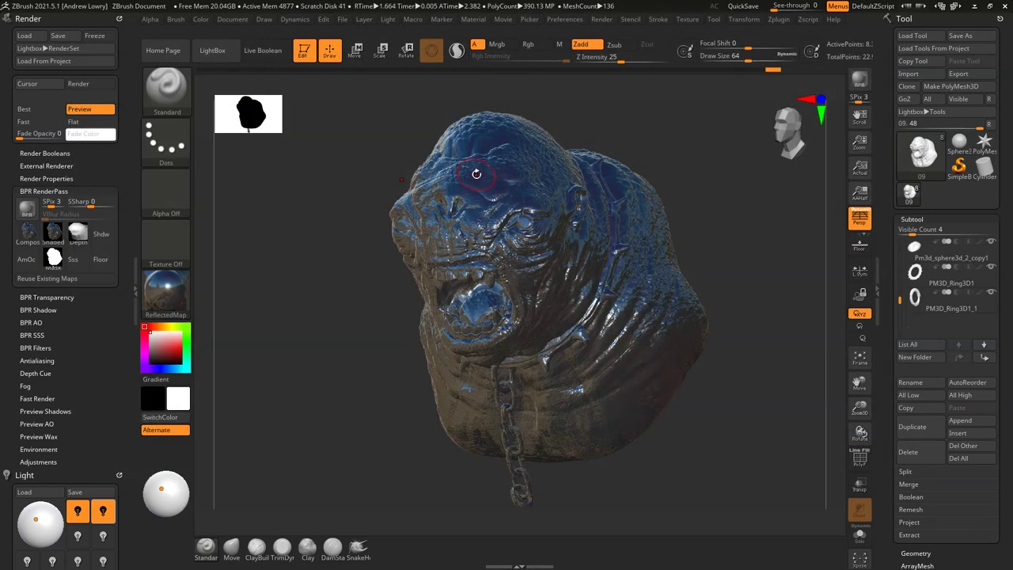
# Step: Render the bust in the ReflectedMap2 material with BPR and export its Shaded pass as 06 in the materials folder
pyautogui.click(146, 295)
pyautogui.click(478, 467)
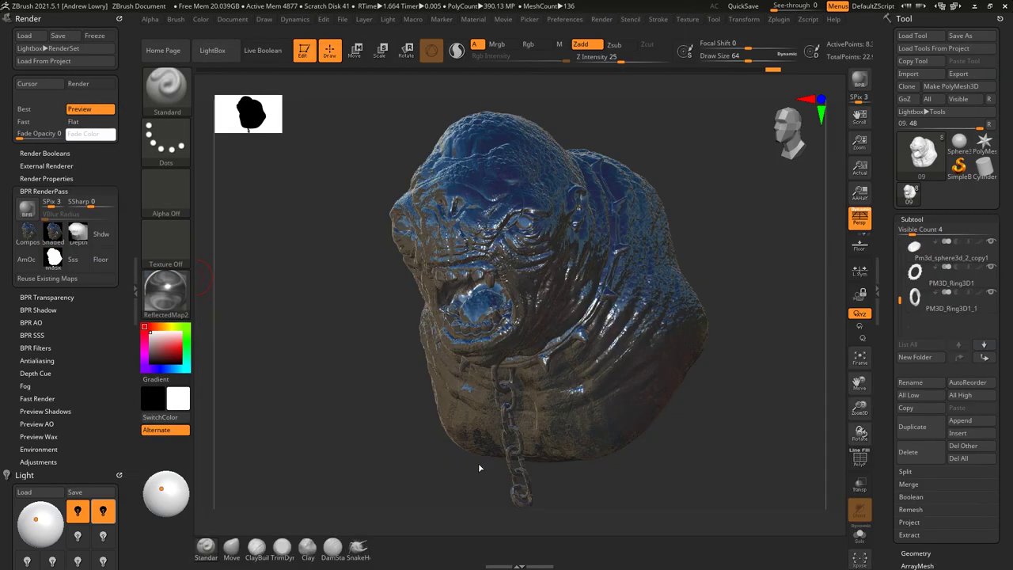
pyautogui.click(859, 80)
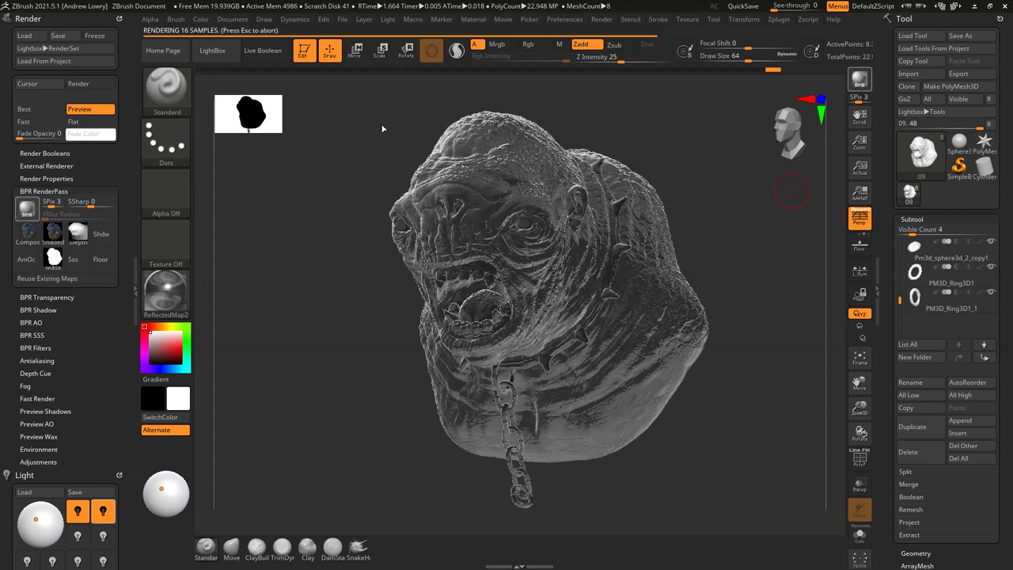
pyautogui.hotkey('ctrl', 'shift', 's')
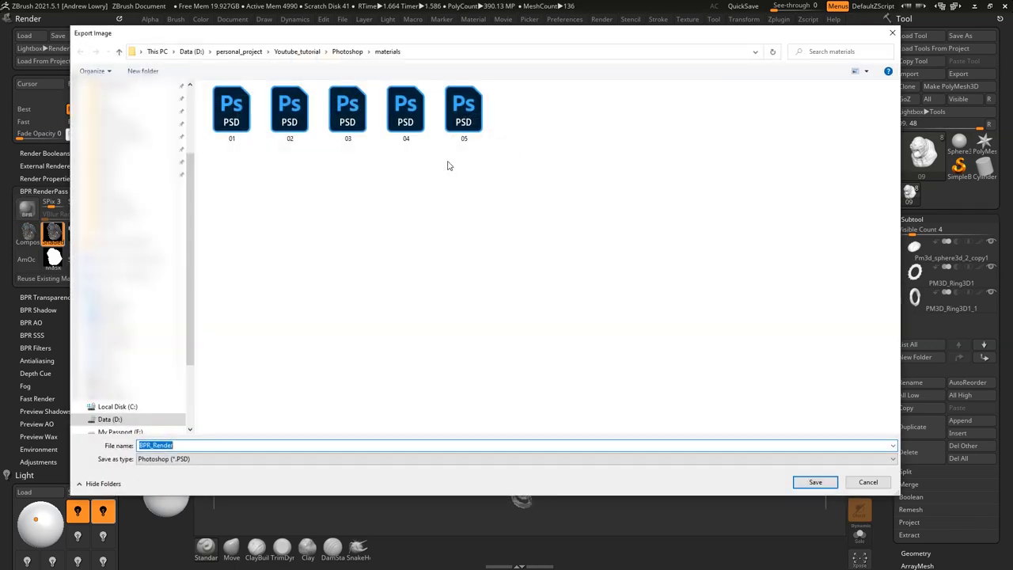
pyautogui.write('06')
pyautogui.press('Return')
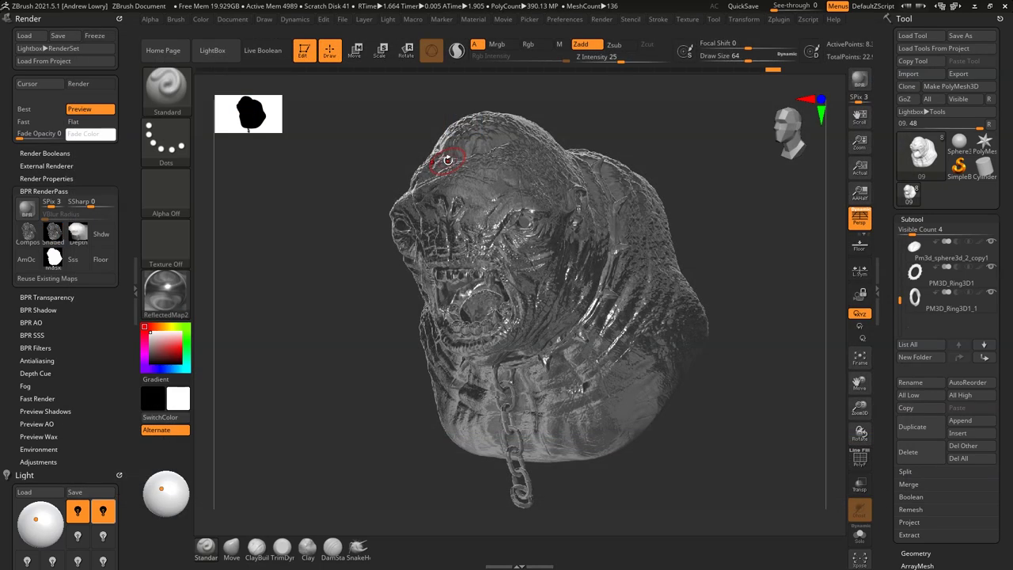
pyautogui.click(162, 291)
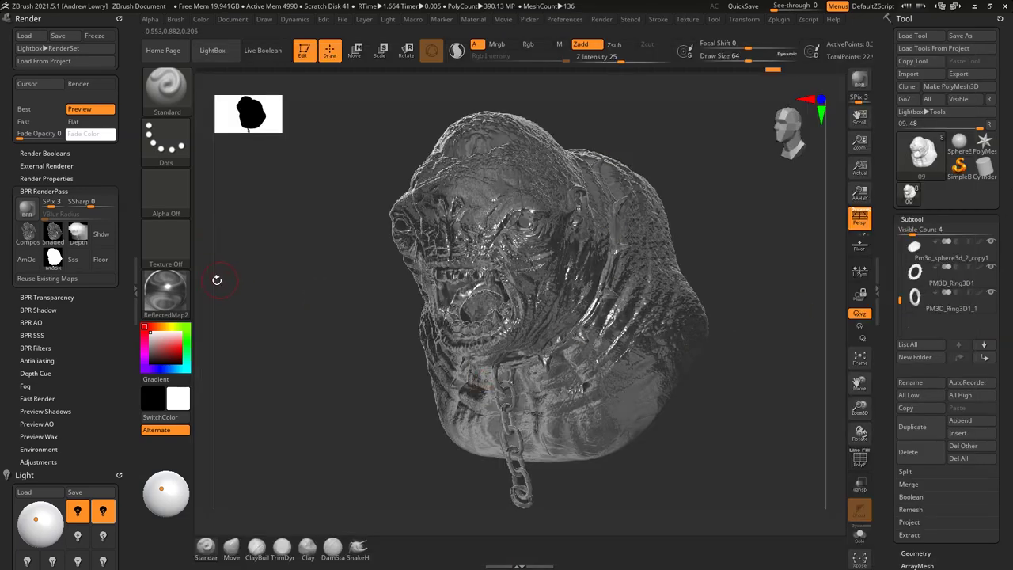
# Step: Render the bust in the MatCap Metal02 material with BPR and export its Shaded pass as 07 in the materials folder
pyautogui.click(165, 291)
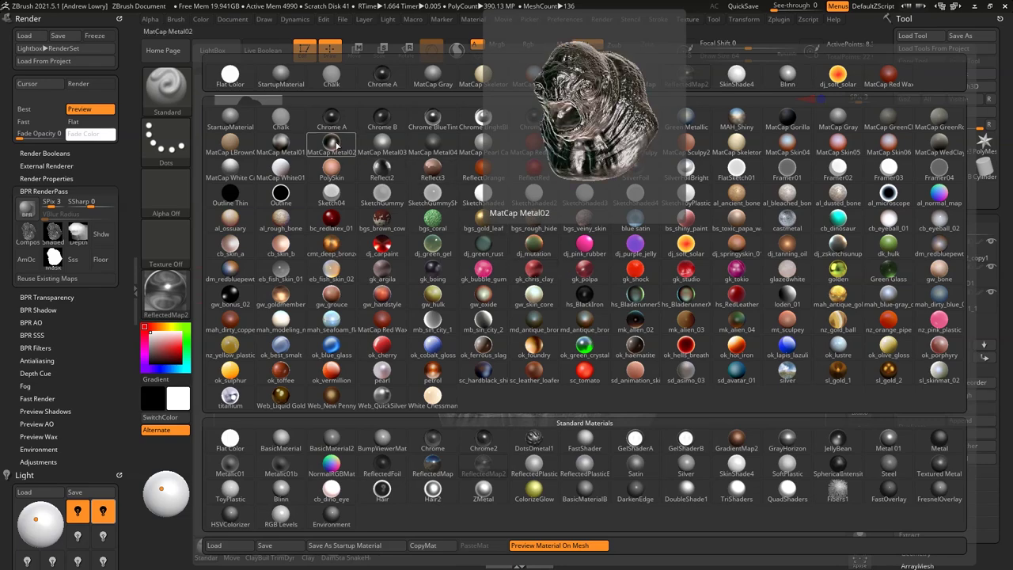
pyautogui.click(283, 152)
pyautogui.click(165, 291)
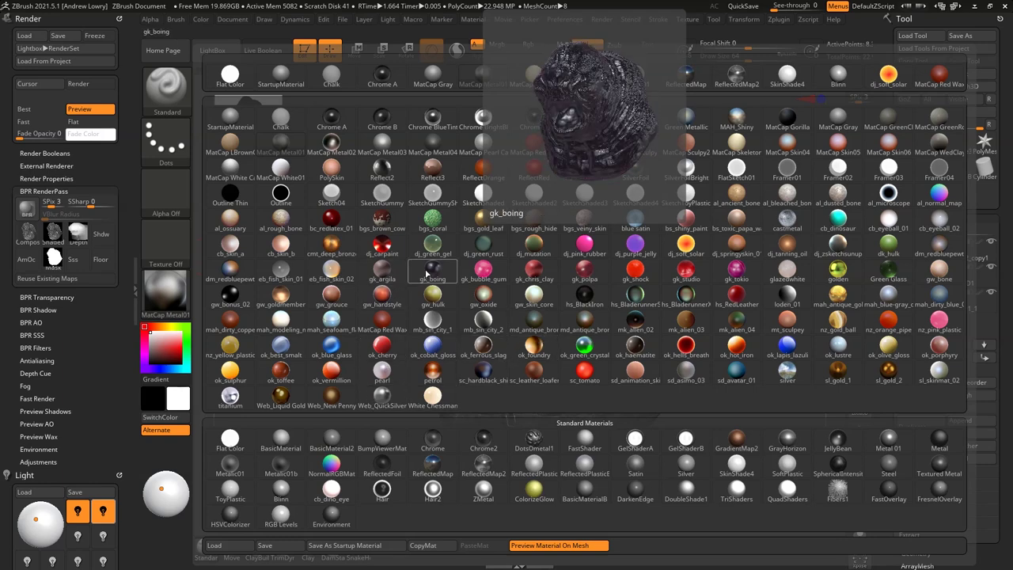
pyautogui.click(339, 151)
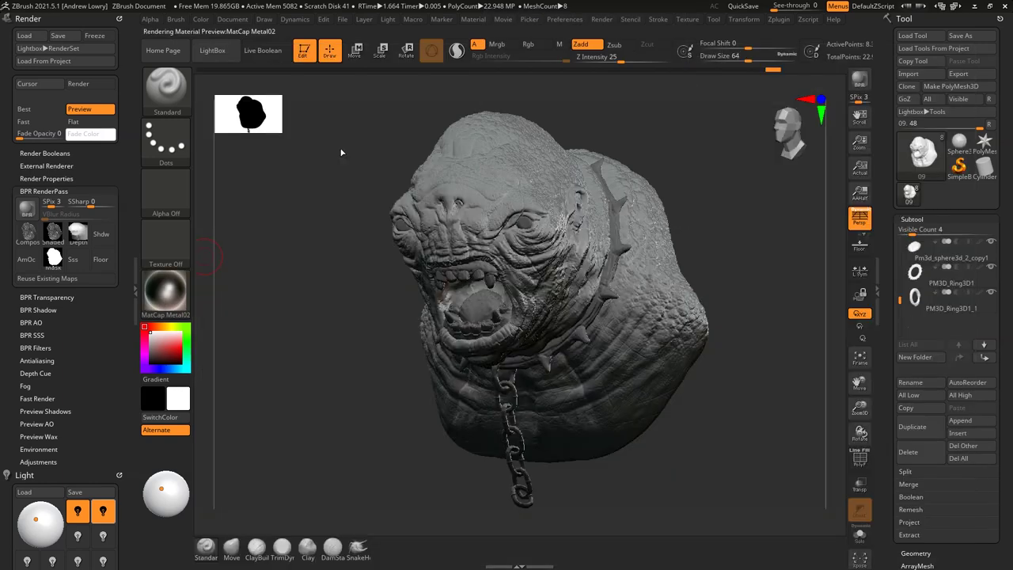
pyautogui.click(863, 81)
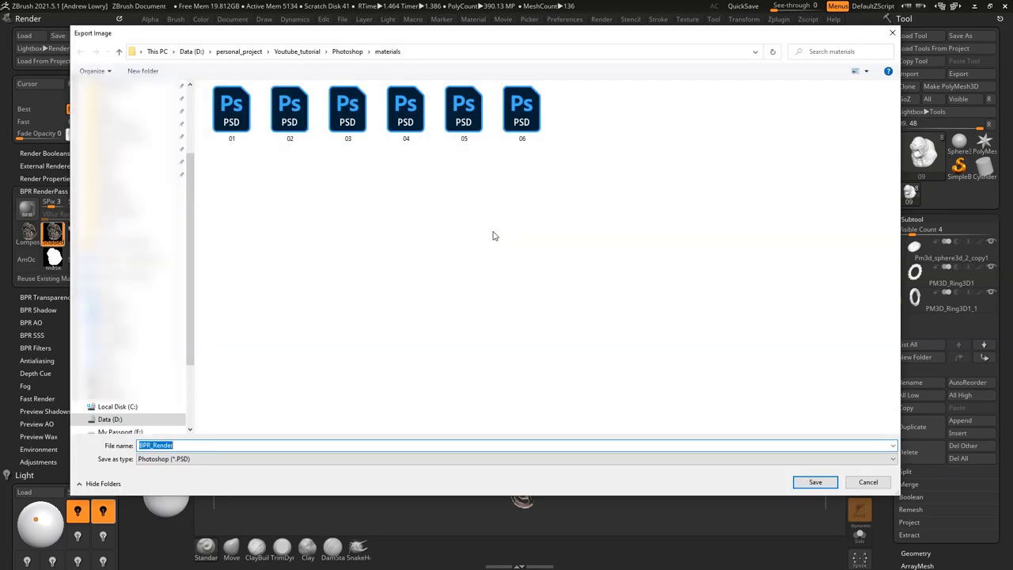
pyautogui.write('07')
pyautogui.press('Return')
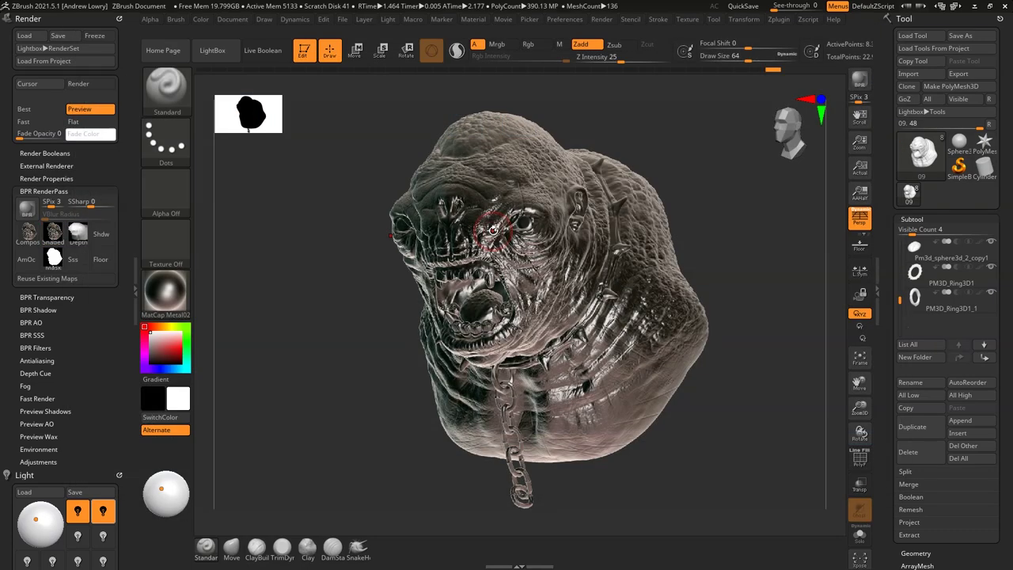
# Step: Render the bust in the gk_bubble_gum material with BPR and export its Shaded pass as 08 in the materials folder
pyautogui.click(162, 299)
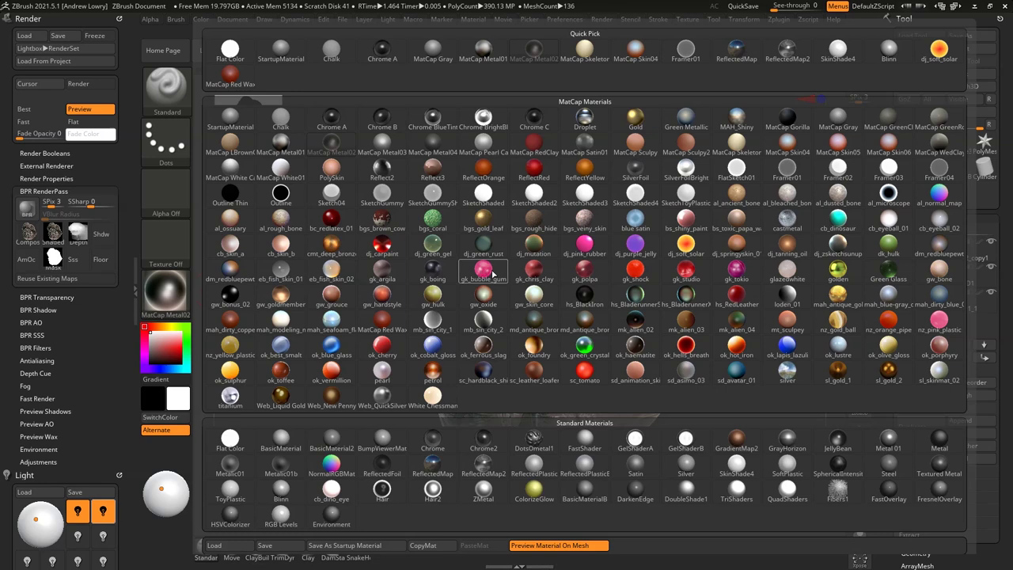
pyautogui.click(545, 273)
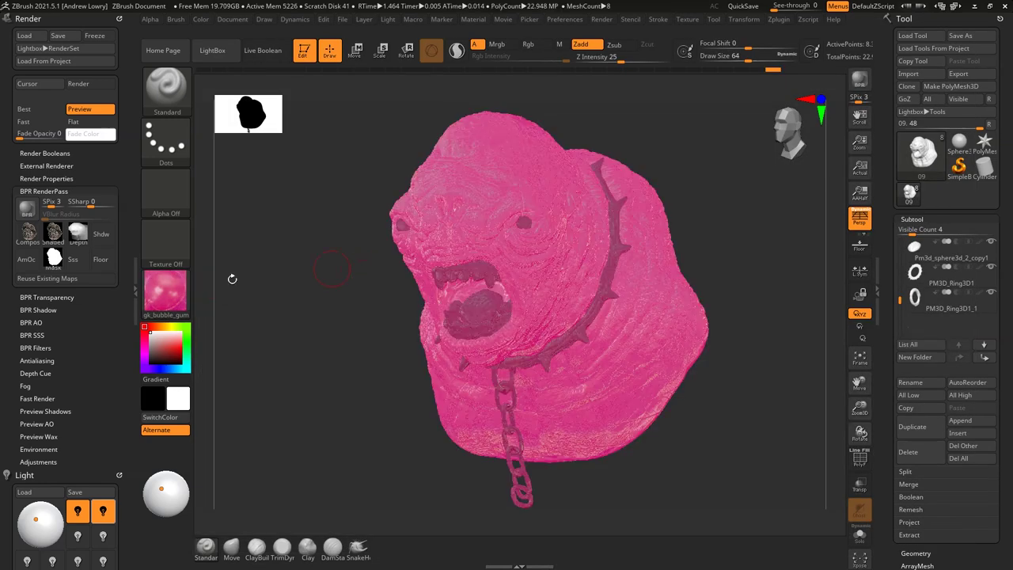
pyautogui.hotkey('shift', 'r')
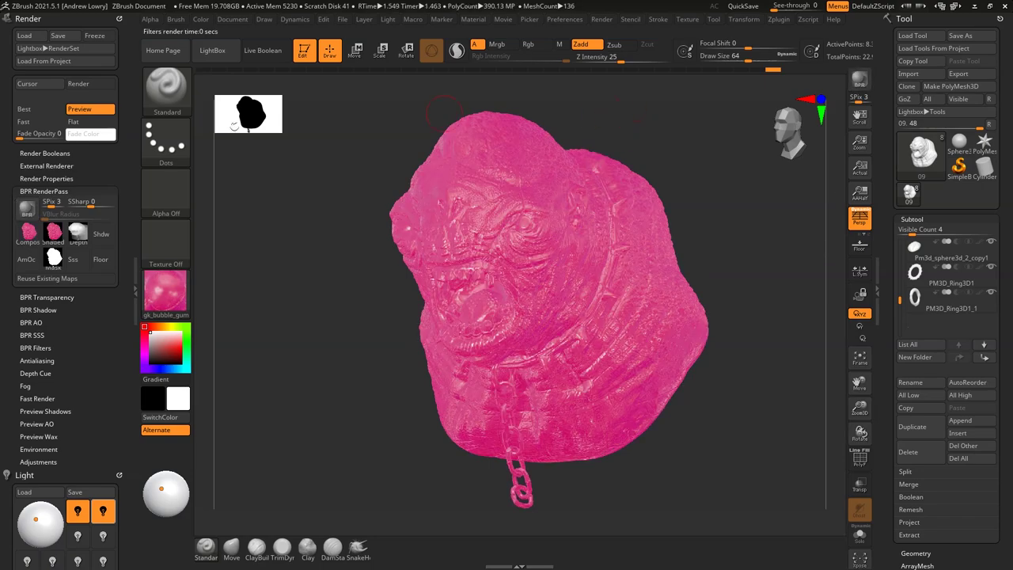
pyautogui.click(54, 231)
pyautogui.write('08')
pyautogui.press('Return')
# Step: Render the bust in the sl_skinmat_02 material with BPR and export its Shaded pass as 09 in the materials folder
pyautogui.click(183, 310)
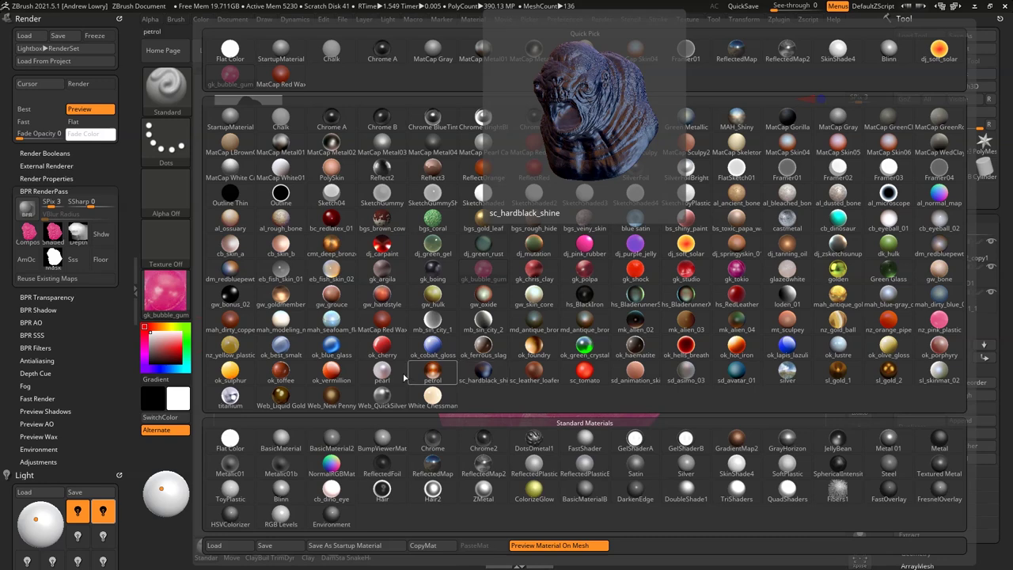
pyautogui.click(939, 377)
pyautogui.click(861, 83)
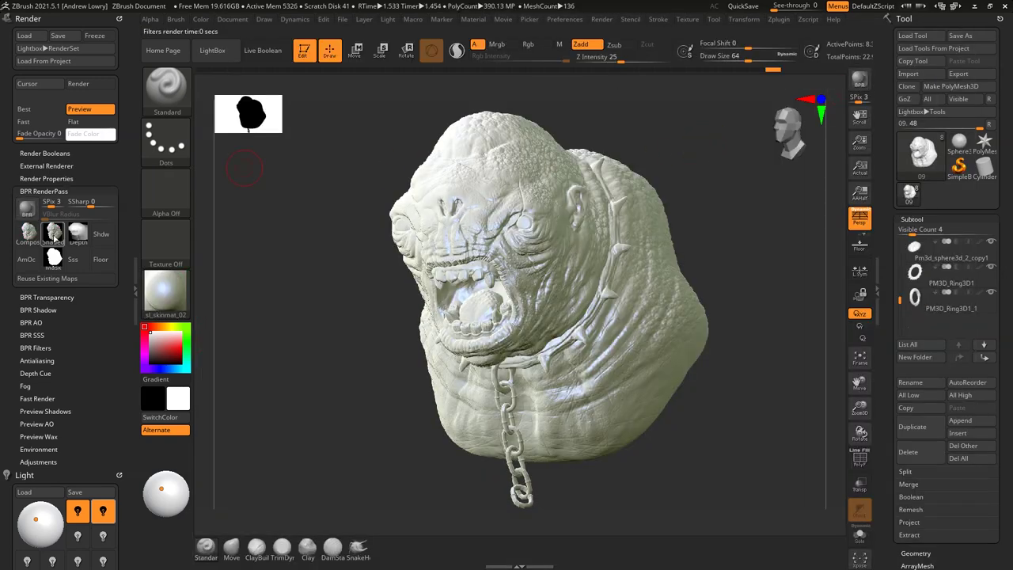
pyautogui.click(54, 231)
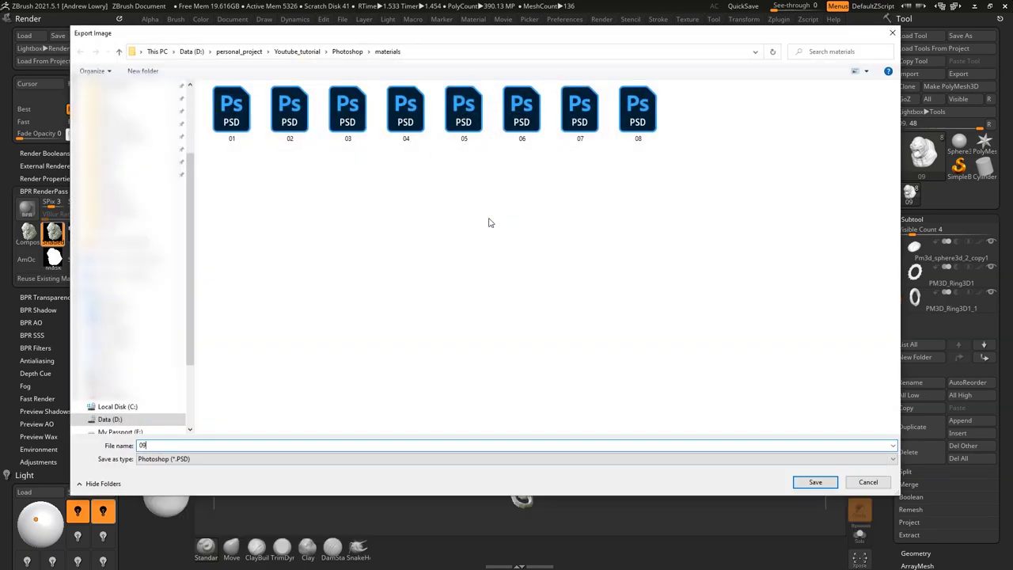
pyautogui.write('09')
pyautogui.press('Return')
# Step: Render the bust in the al_normal_map material with BPR and export its Shaded pass as 10 in the materials folder
pyautogui.click(163, 294)
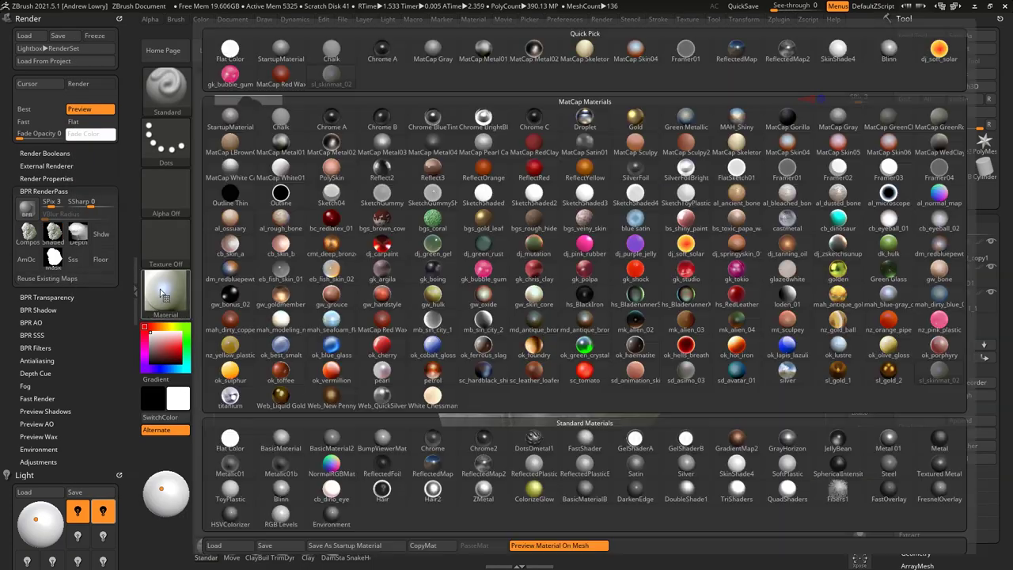
pyautogui.moveTo(680, 244)
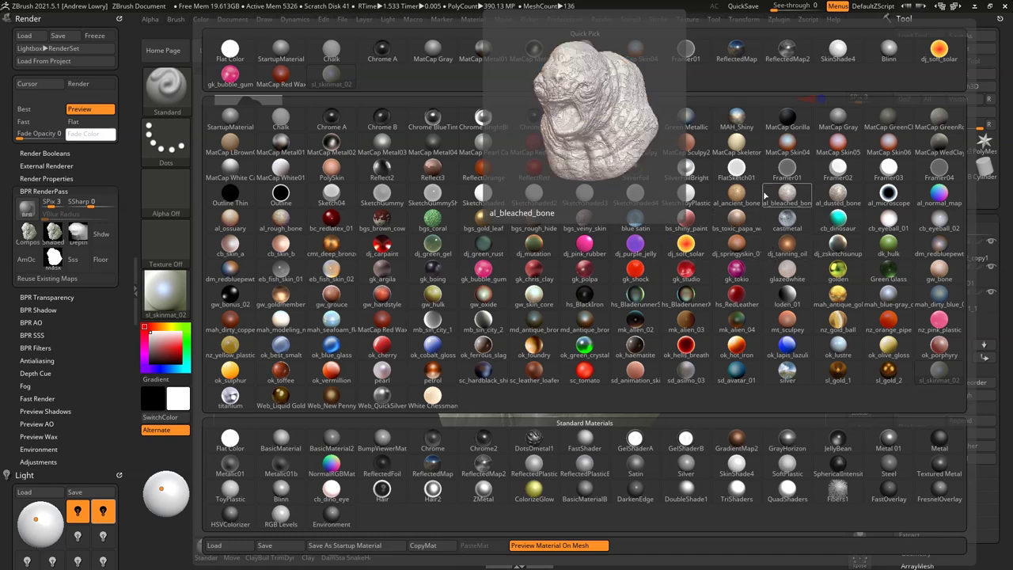
pyautogui.click(941, 195)
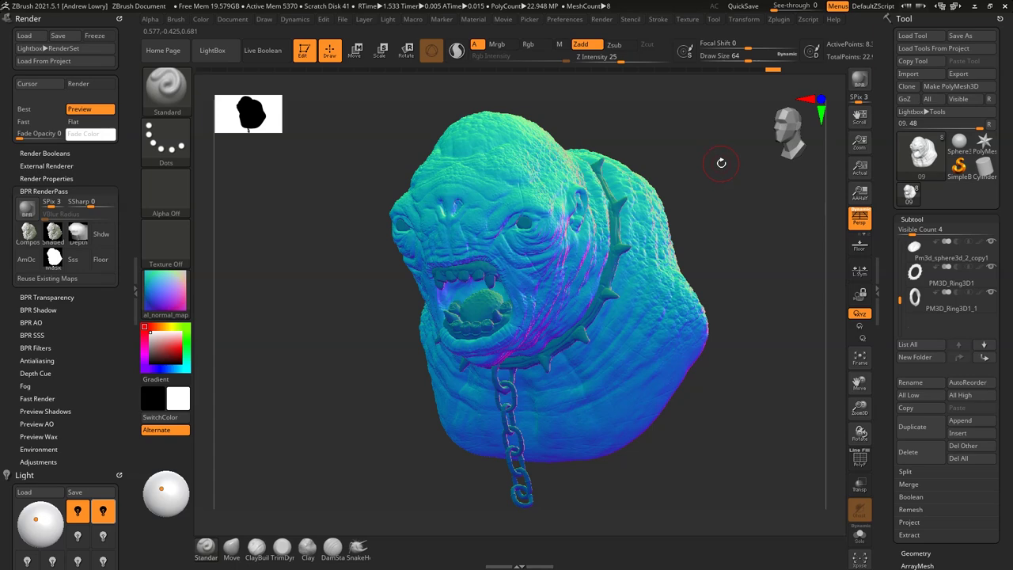
pyautogui.hotkey('shift', 'r')
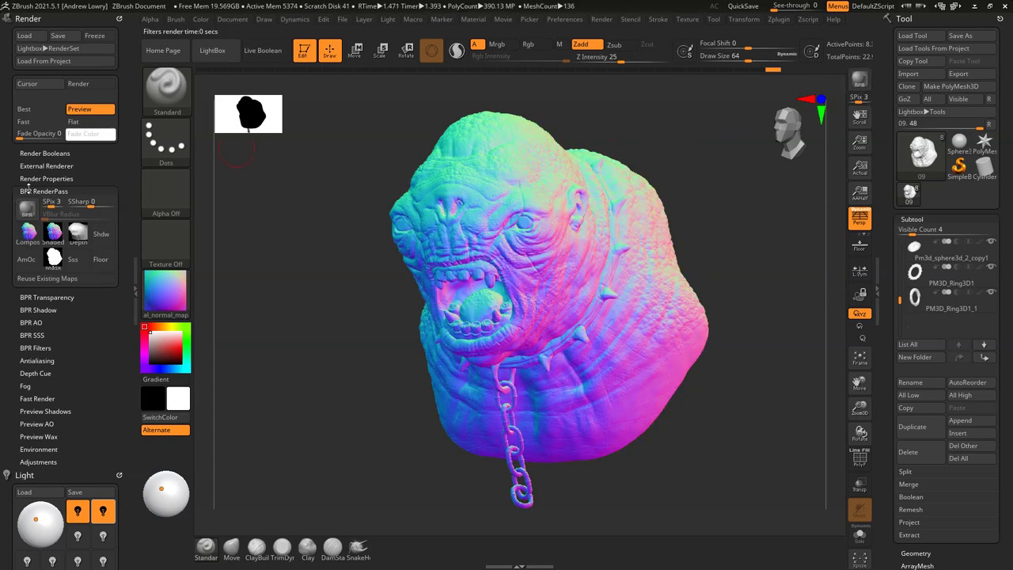
pyautogui.click(54, 232)
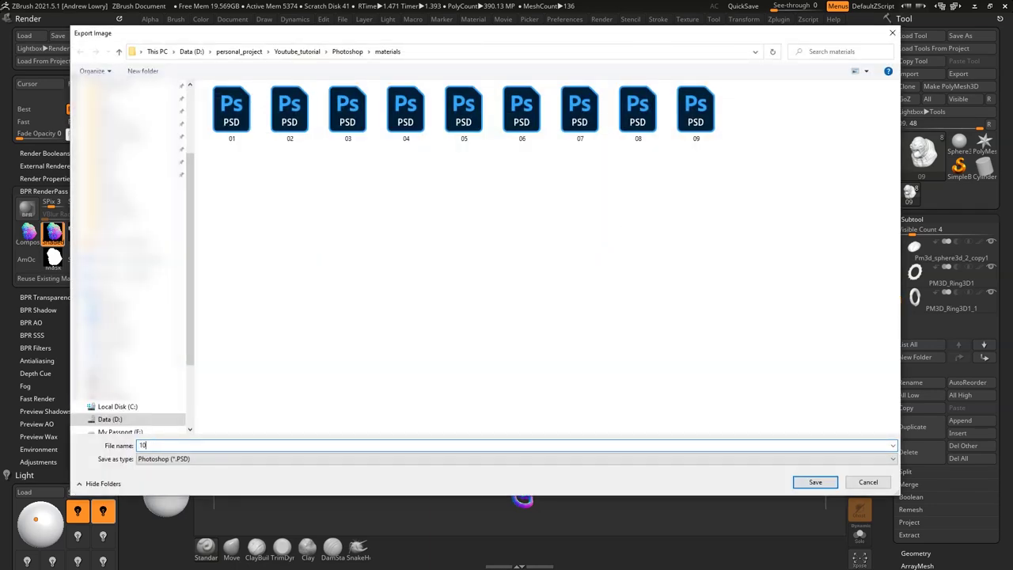
pyautogui.click(815, 482)
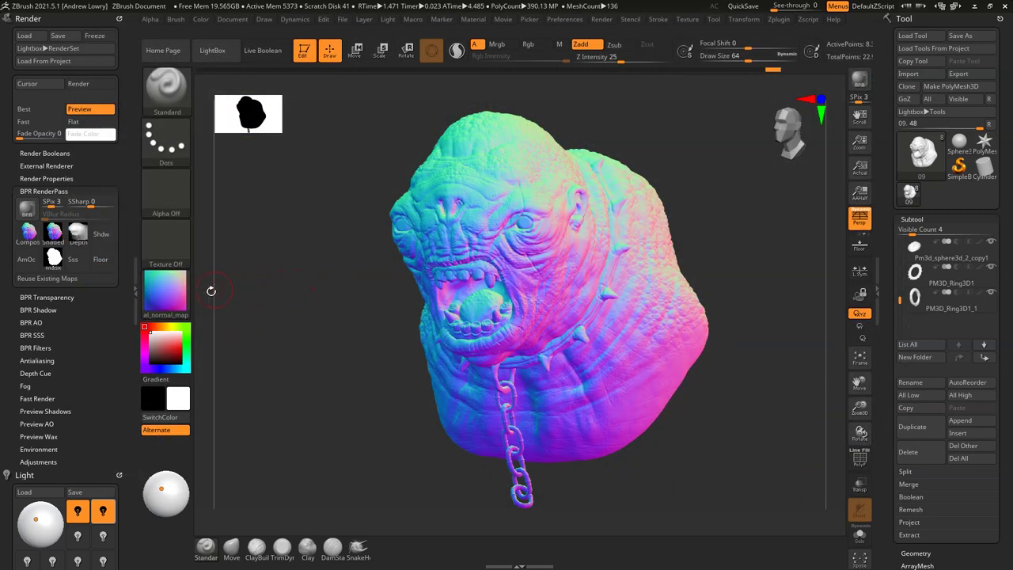
# Step: Apply the Blinn material to the bust and set the current color to black
pyautogui.click(165, 291)
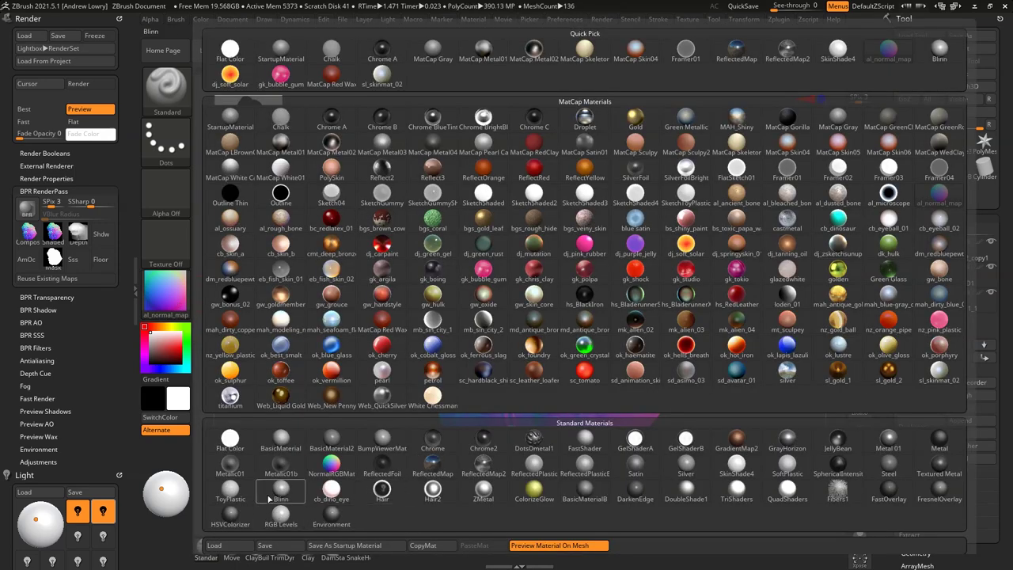
pyautogui.moveTo(269, 499)
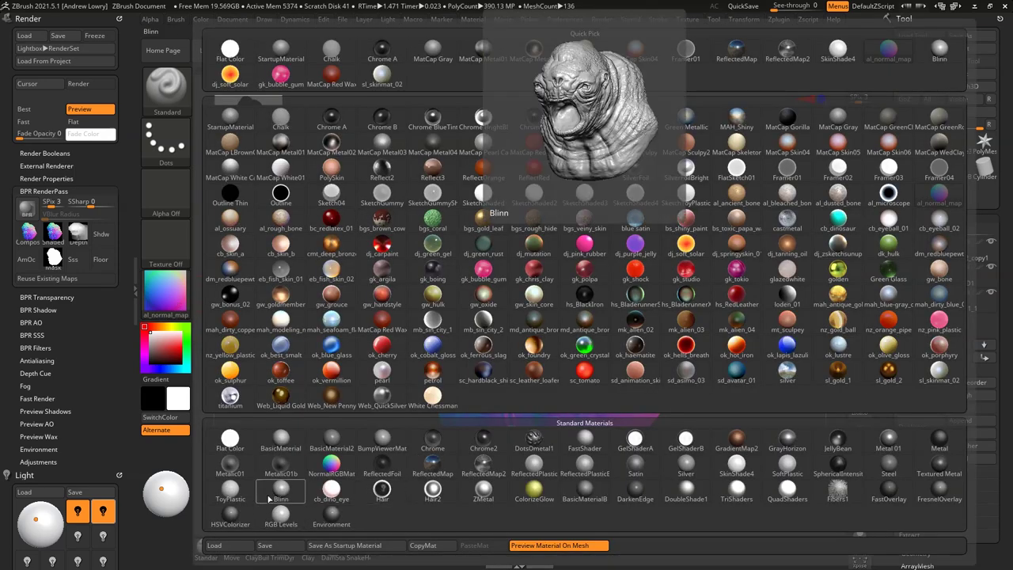
pyautogui.click(269, 499)
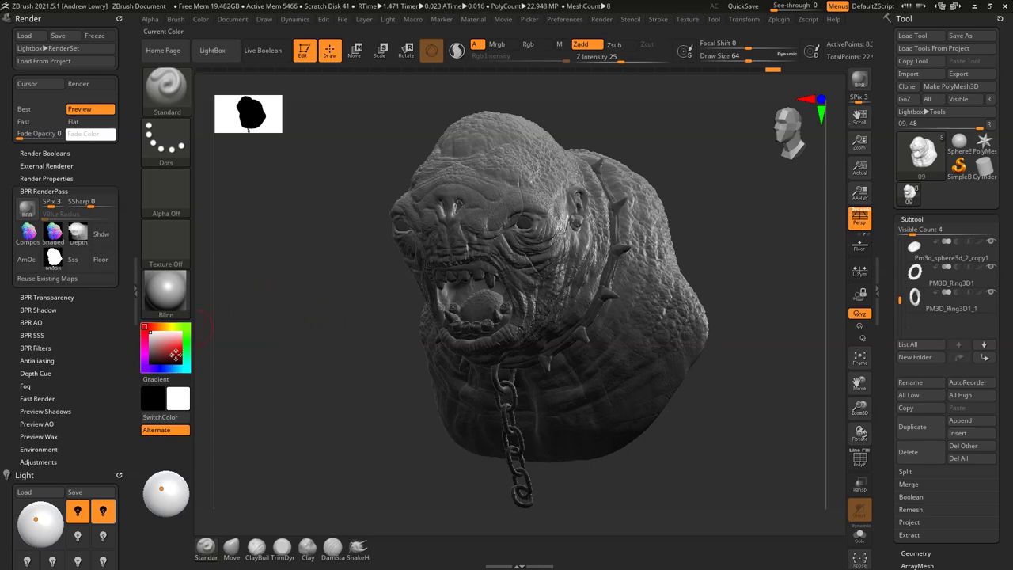
pyautogui.click(168, 290)
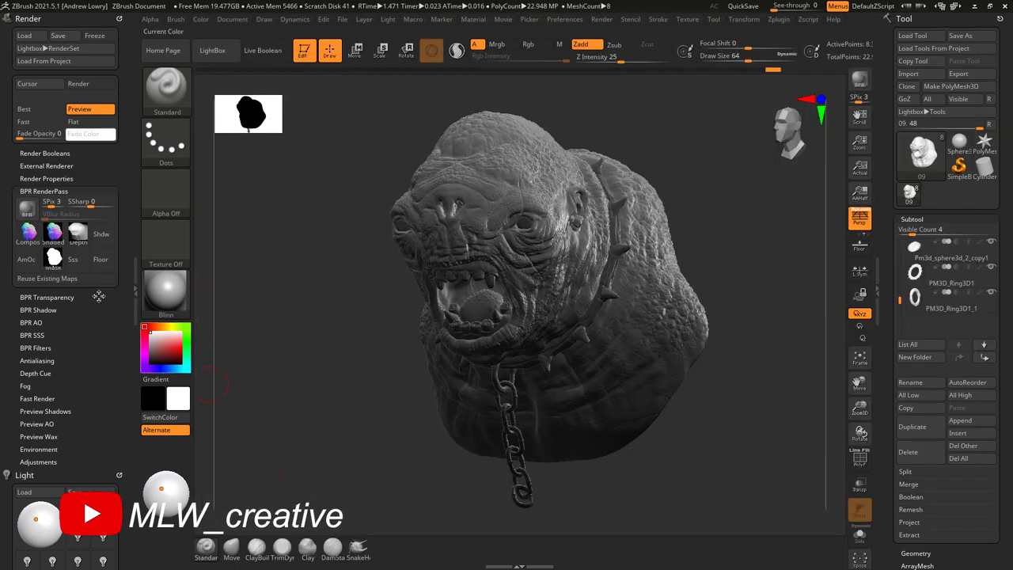
pyautogui.moveTo(161, 345); pyautogui.dragTo(143, 369)
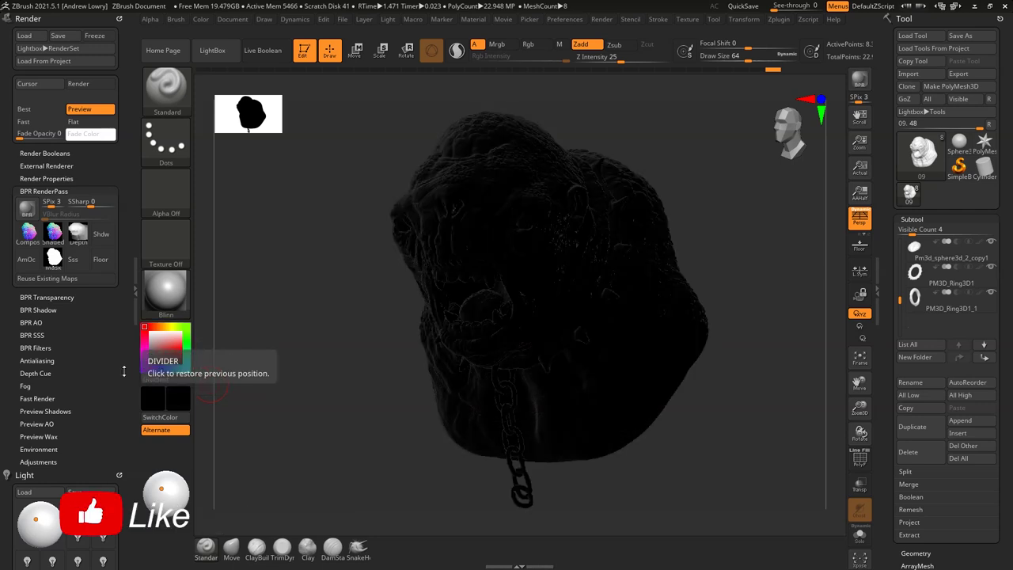
# Step: Switch off the second light and set the first light's intensity to about 3.66 and distance to 100, with global ambient at 3
pyautogui.scroll(-5, 102, 339)
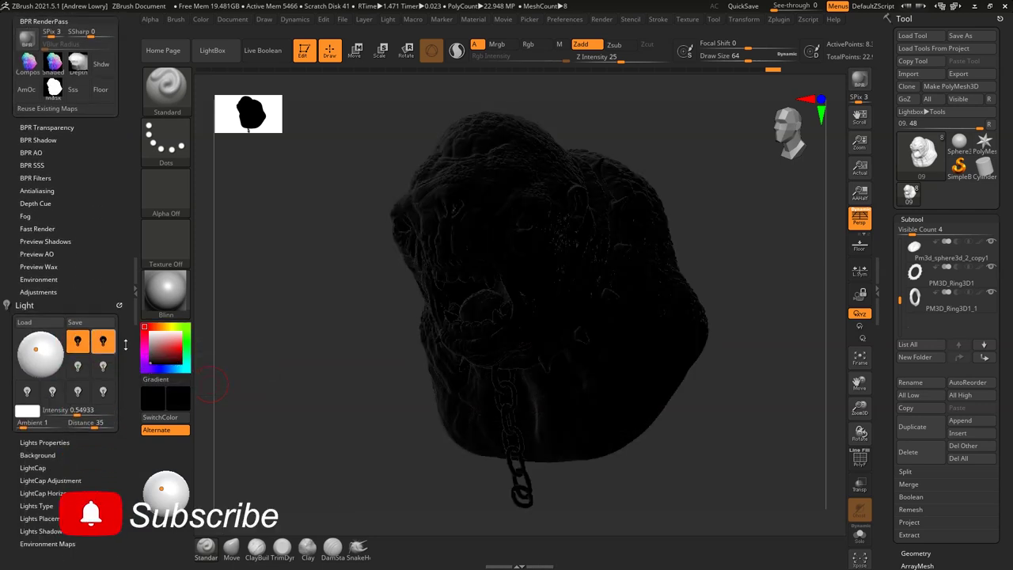
pyautogui.click(109, 345)
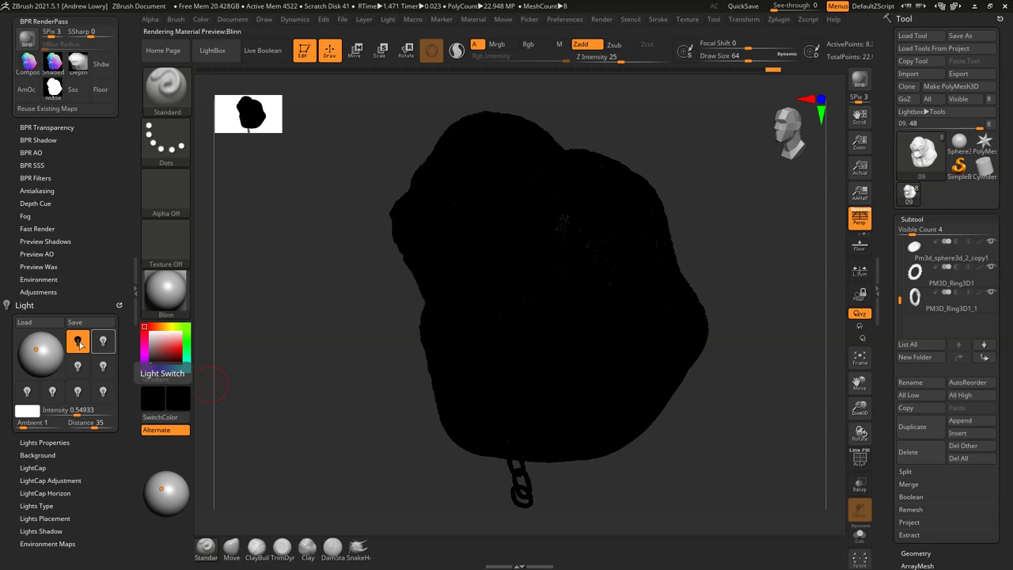
pyautogui.click(77, 341)
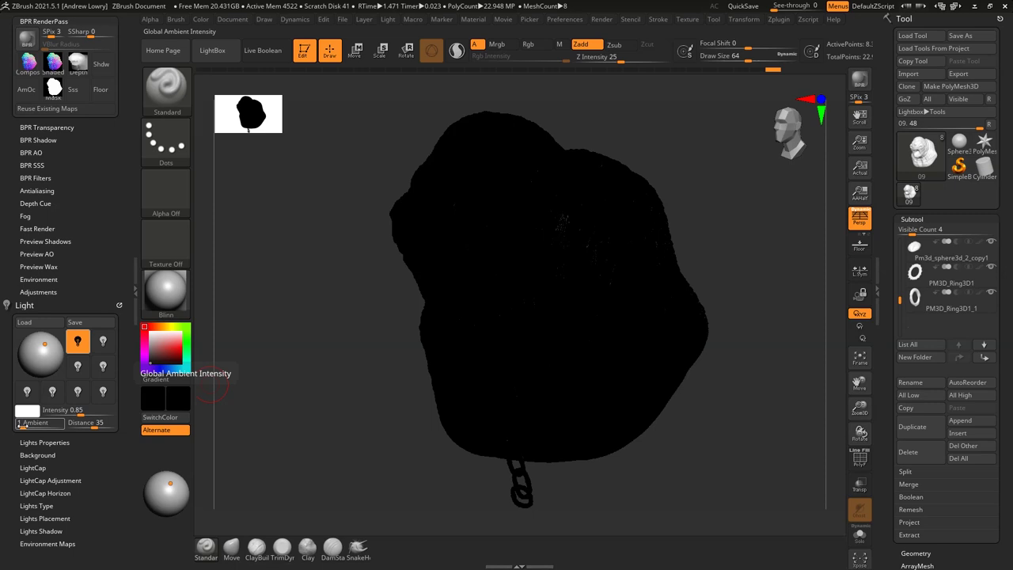
pyautogui.moveTo(104, 428); pyautogui.dragTo(116, 428)
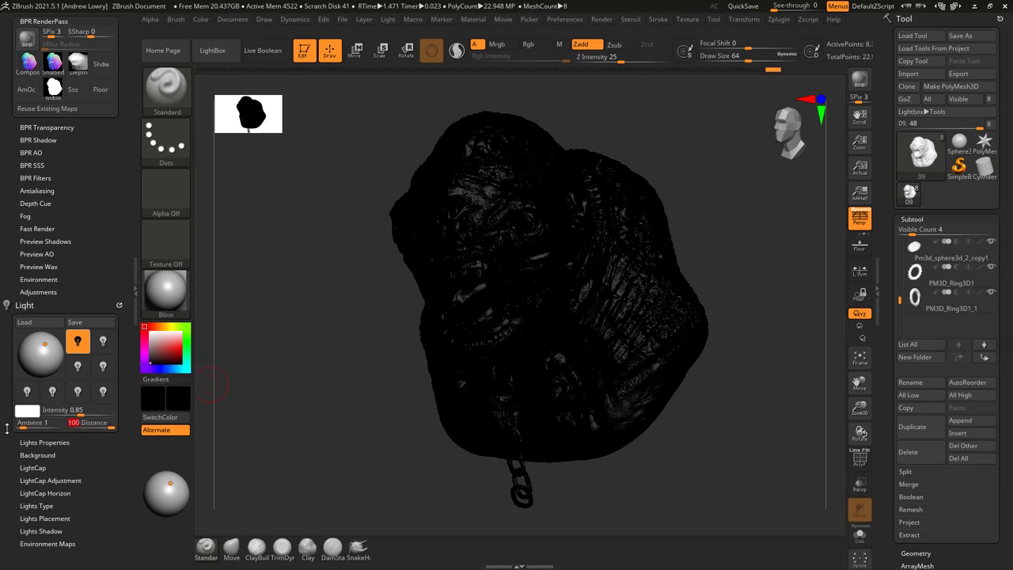
pyautogui.moveTo(24, 428); pyautogui.dragTo(28, 425)
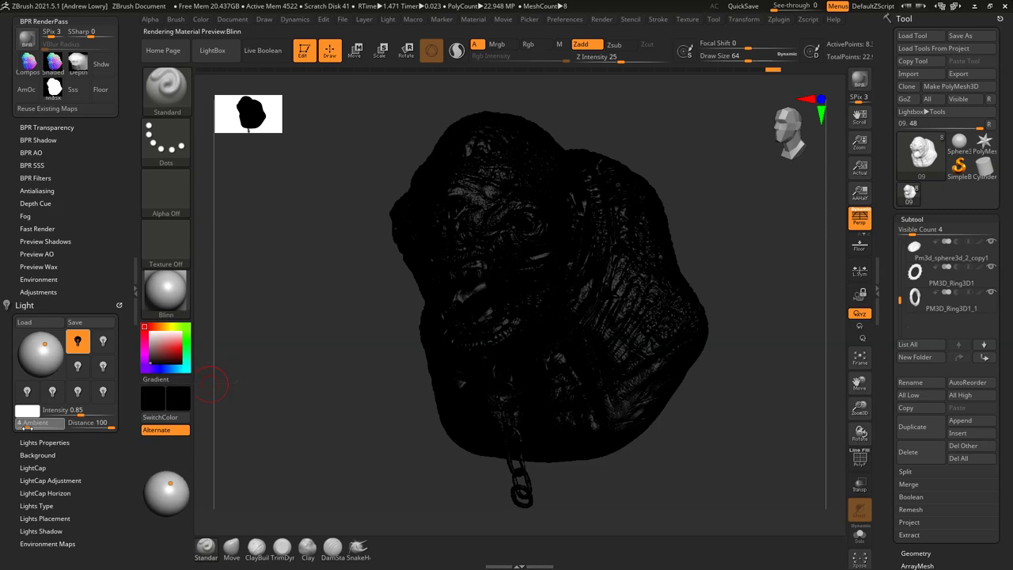
pyautogui.moveTo(82, 413); pyautogui.dragTo(96, 413)
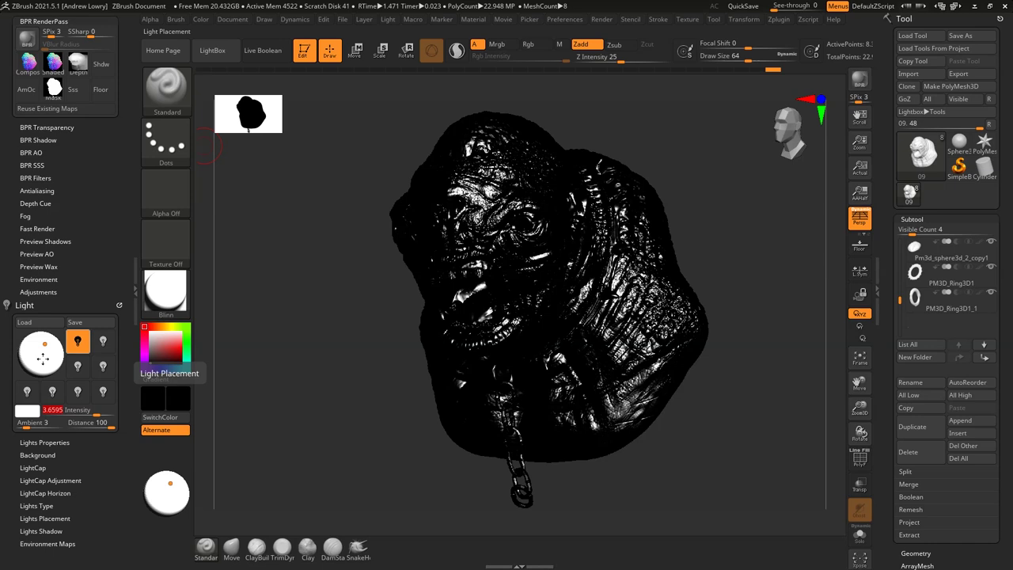
# Step: Place the light behind the bust for a rim-light effect and render it with BPR
pyautogui.click(41, 354)
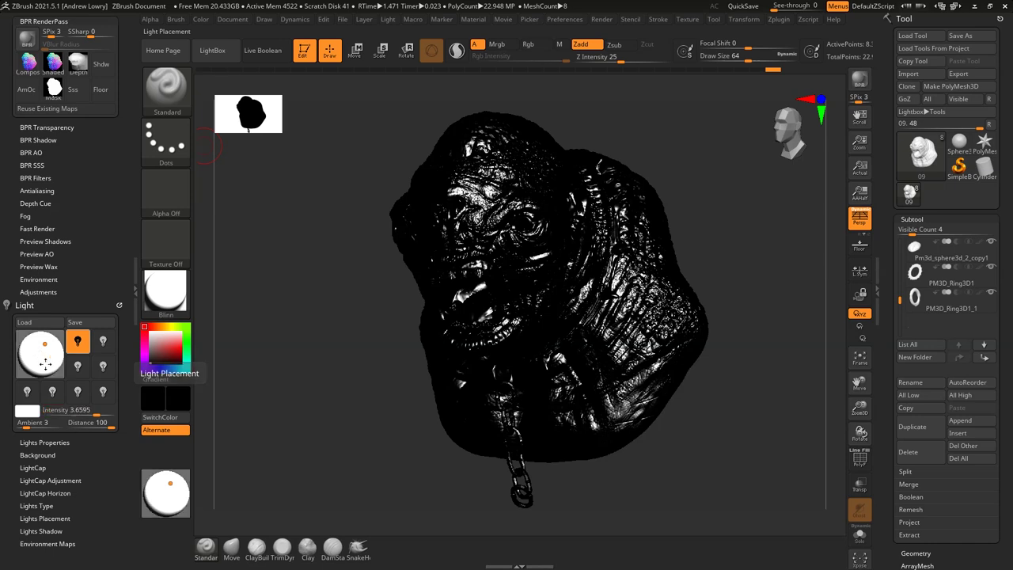
pyautogui.click(41, 355)
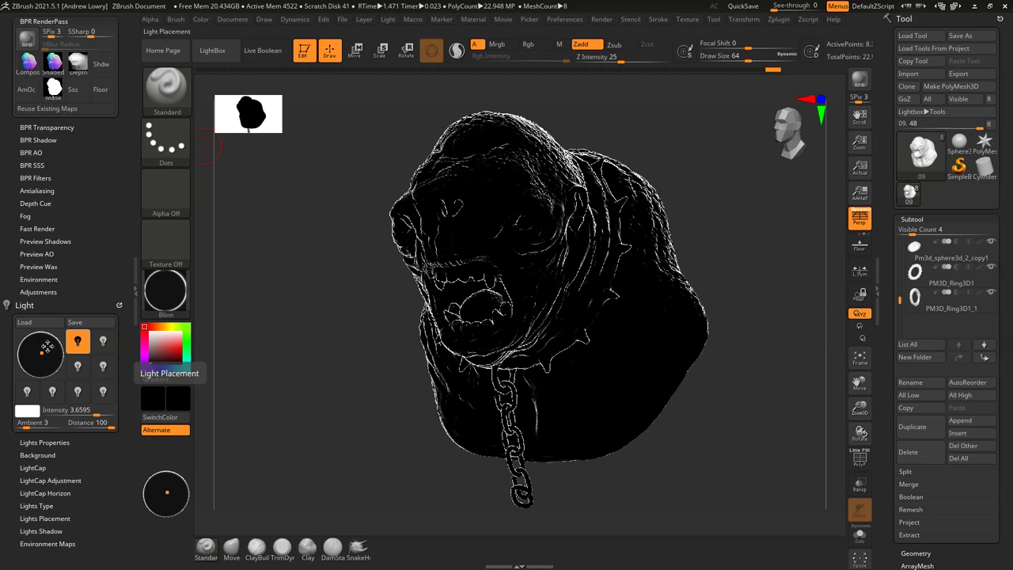
pyautogui.click(865, 83)
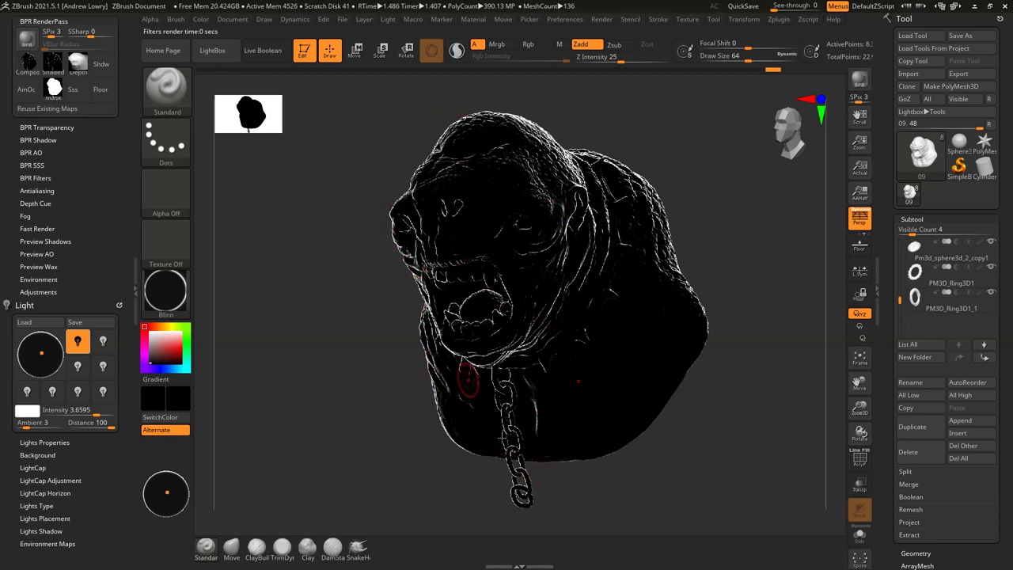
# Step: Export the rim-lit Shaded pass as 01 into a new folder named Lights inside the materials folder
pyautogui.click(53, 64)
pyautogui.click(143, 71)
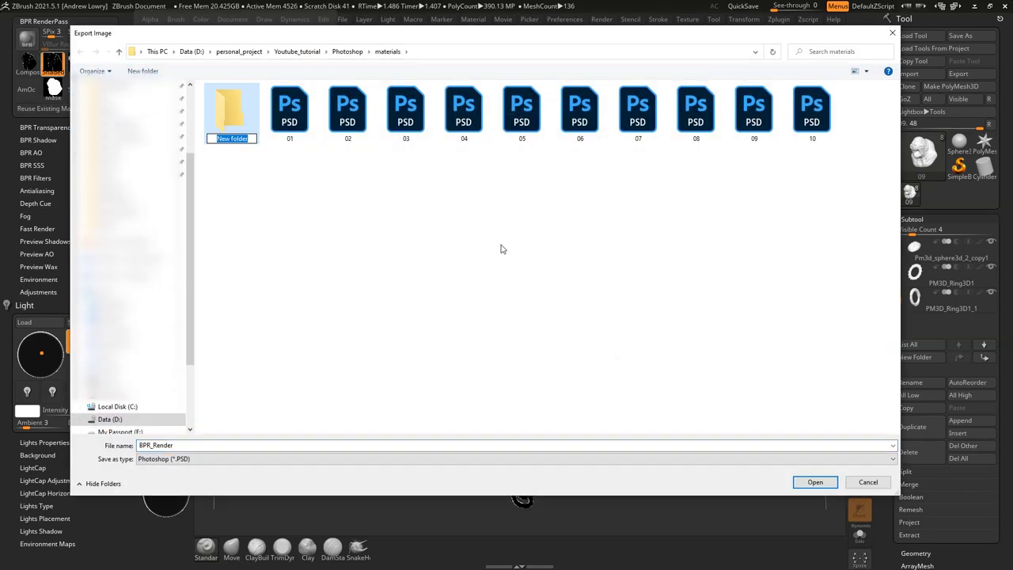
pyautogui.write('Lights')
pyautogui.press('Return')
pyautogui.doubleClick(234, 120)
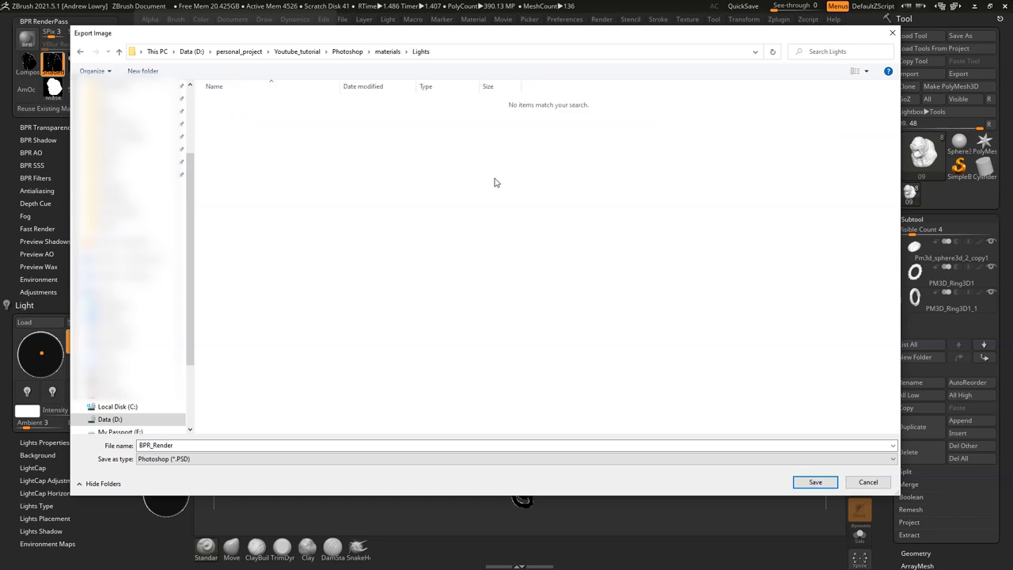
pyautogui.doubleClick(199, 446)
pyautogui.write('01')
pyautogui.press('Return')
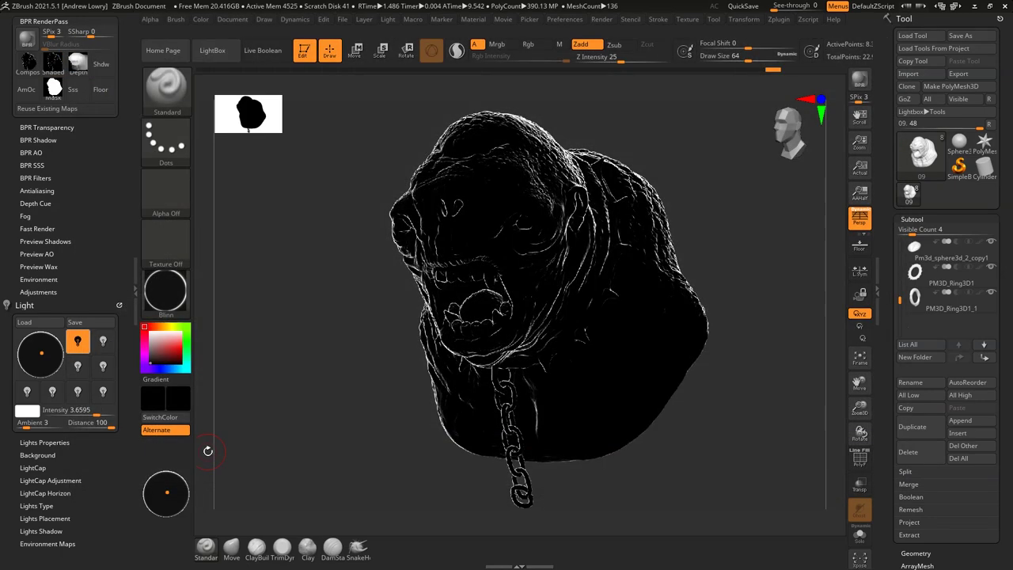
# Step: Set the light's distance to 97, place it at the bust's left side for side lighting, and render with BPR
pyautogui.click(43, 342)
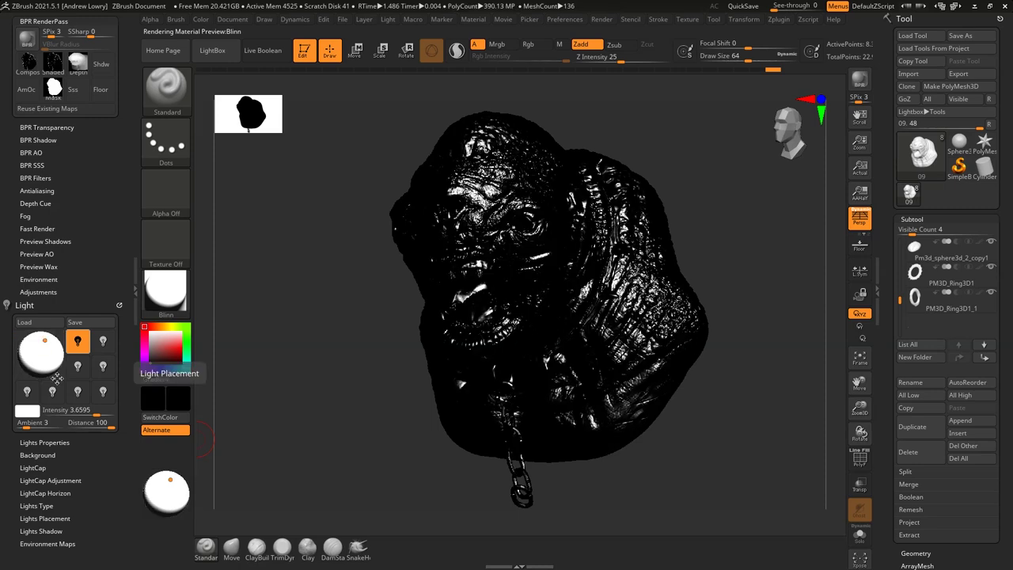
pyautogui.moveTo(112, 423); pyautogui.dragTo(111, 424)
pyautogui.click(36, 345)
pyautogui.moveTo(35, 345); pyautogui.dragTo(35, 343)
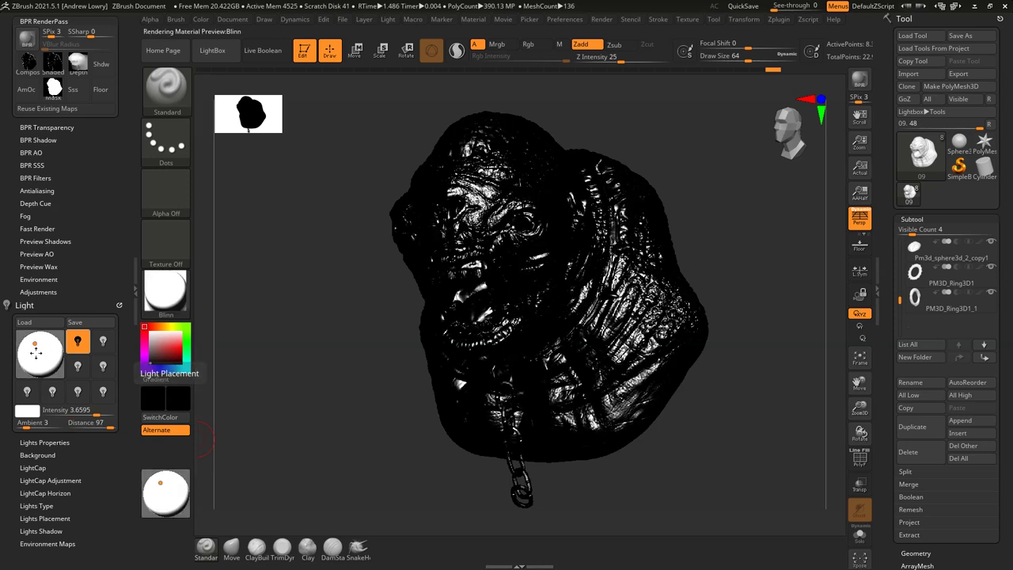
pyautogui.click(36, 346)
pyautogui.moveTo(40, 354); pyautogui.dragTo(27, 347)
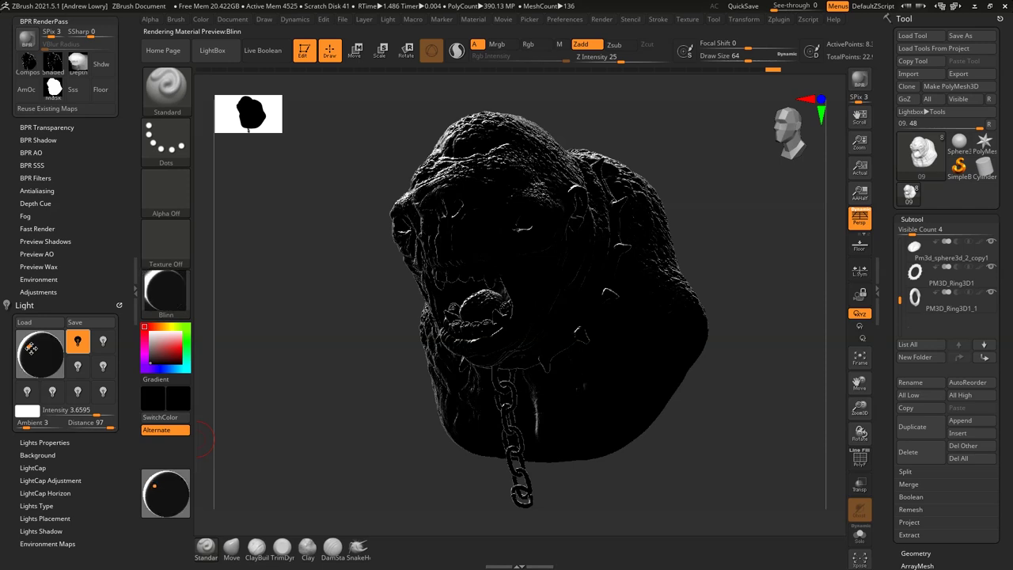
pyautogui.click(29, 346)
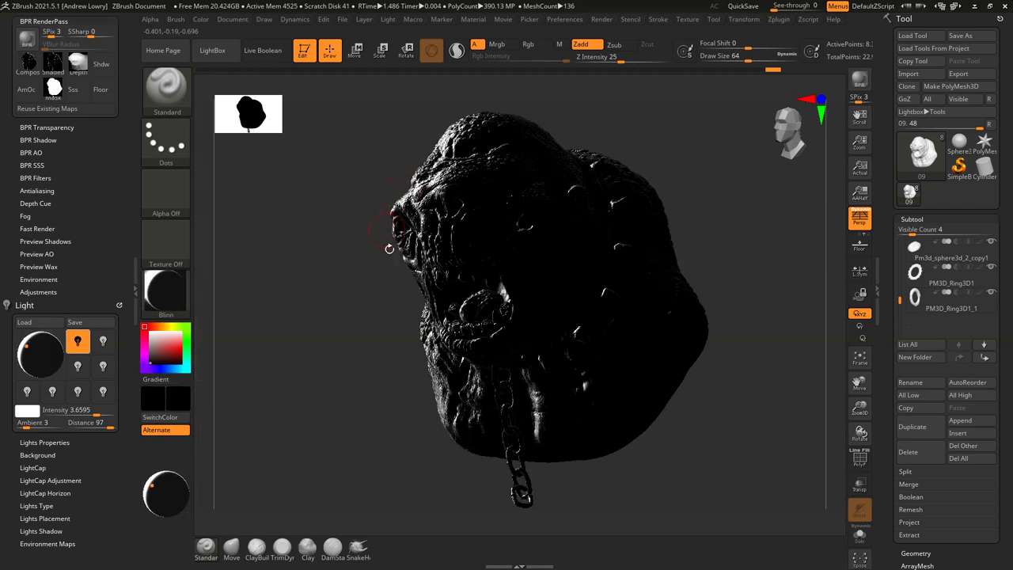
pyautogui.hotkey('shift', 'r')
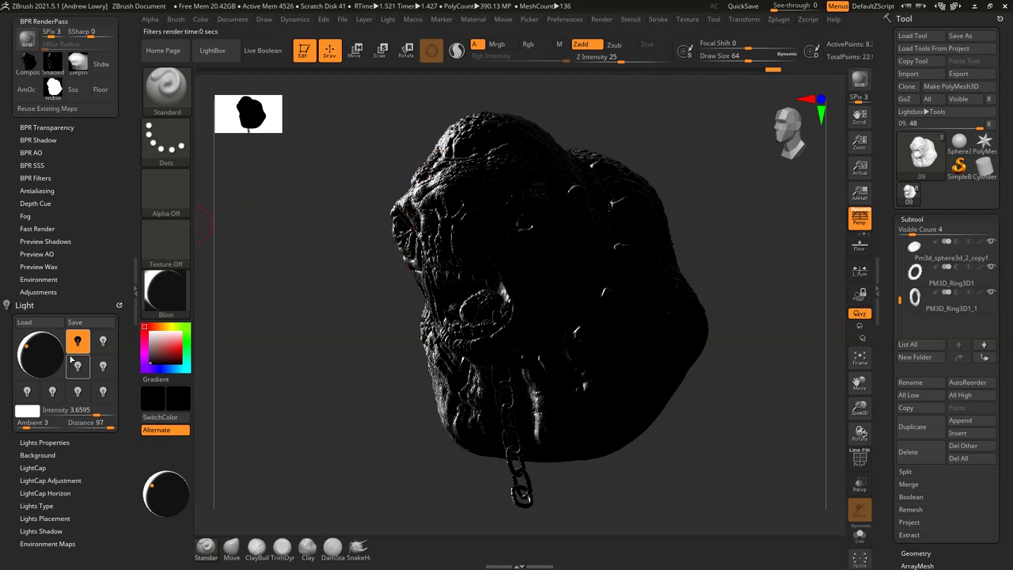
# Step: Move the light to the bust's upper right side and render that lighting with BPR
pyautogui.click(42, 342)
pyautogui.moveTo(41, 342); pyautogui.dragTo(61, 351)
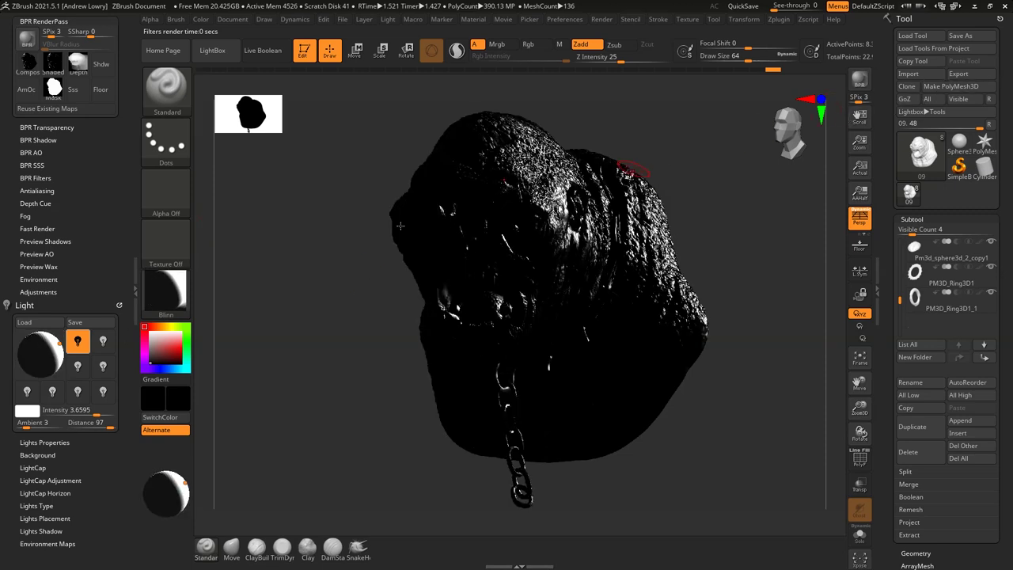
pyautogui.moveTo(58, 342)
pyautogui.mouseDown()
pyautogui.moveTo(42, 354)
pyautogui.moveTo(54, 342)
pyautogui.mouseUp()
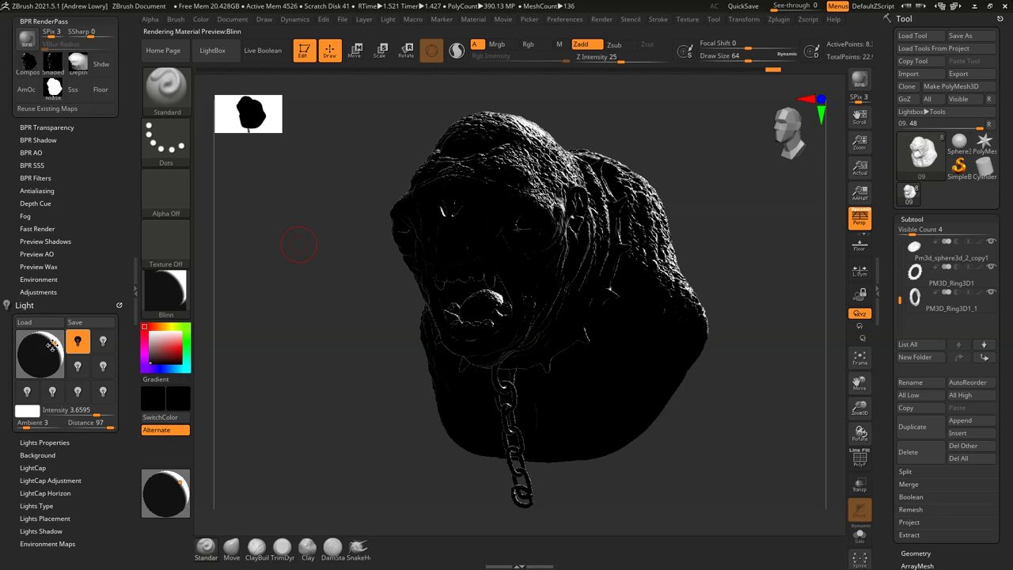
pyautogui.hotkey('shift', 'r')
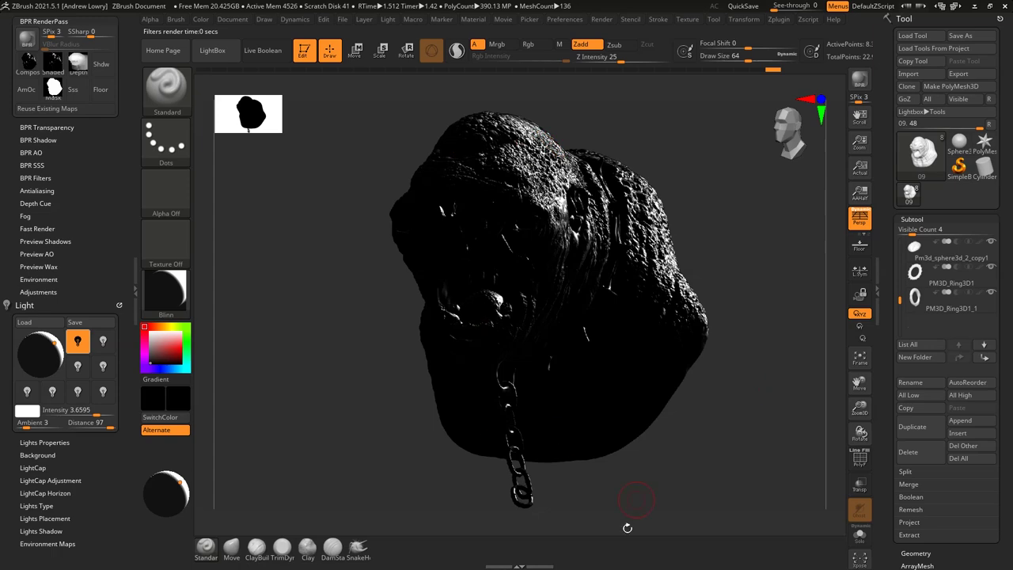
# Step: Export the Shaded pass lit from the upper right as 02 in the Lights folder
pyautogui.click(52, 62)
pyautogui.write('01')
pyautogui.press('Return')
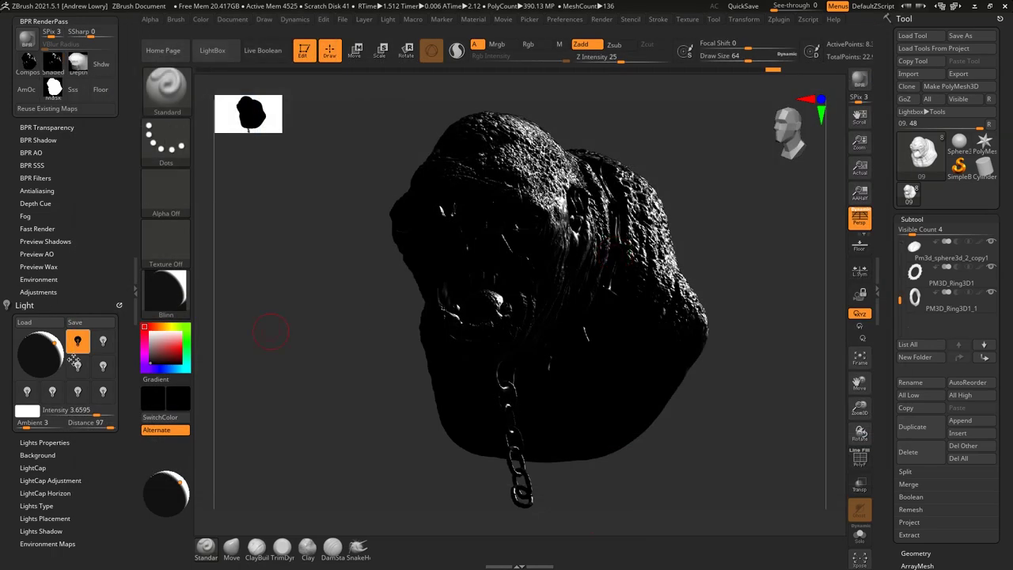
# Step: Light the bust from the upper front at intensity about 3.37 and distance 100, and export its BPR Shaded pass as 03
pyautogui.click(39, 343)
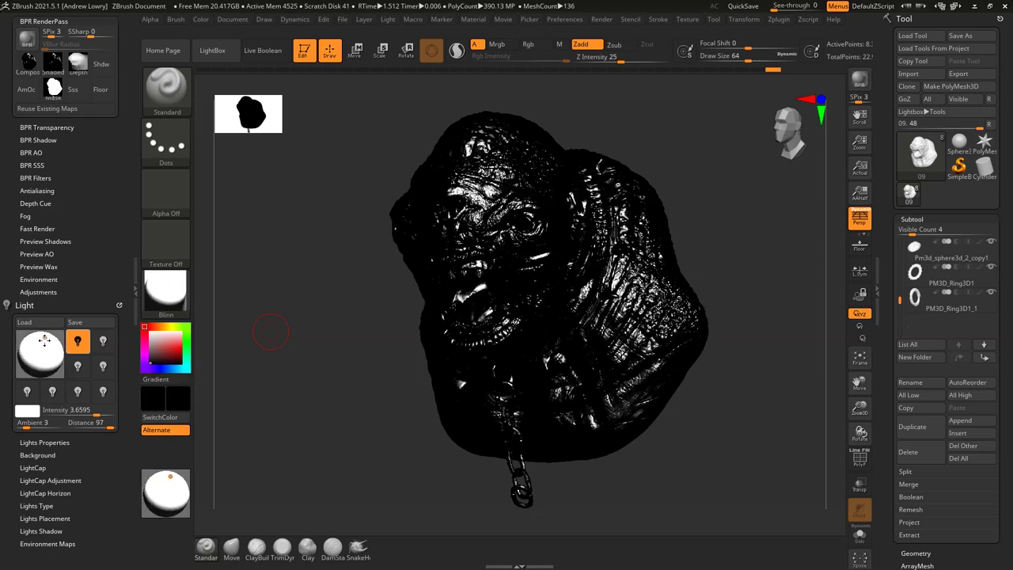
pyautogui.click(44, 338)
pyautogui.moveTo(92, 417); pyautogui.dragTo(119, 428)
pyautogui.hotkey('shift', 'r')
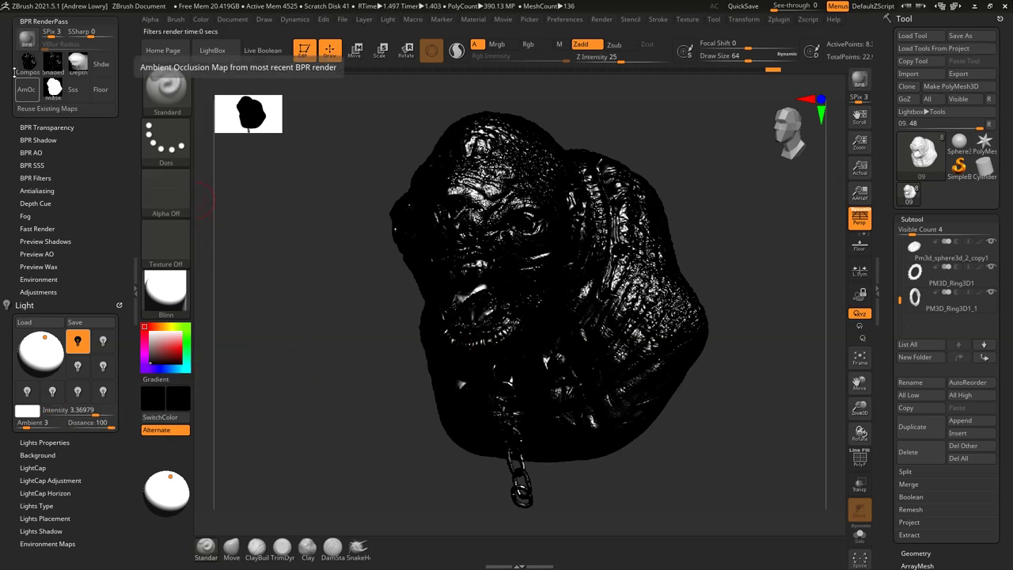
pyautogui.click(51, 65)
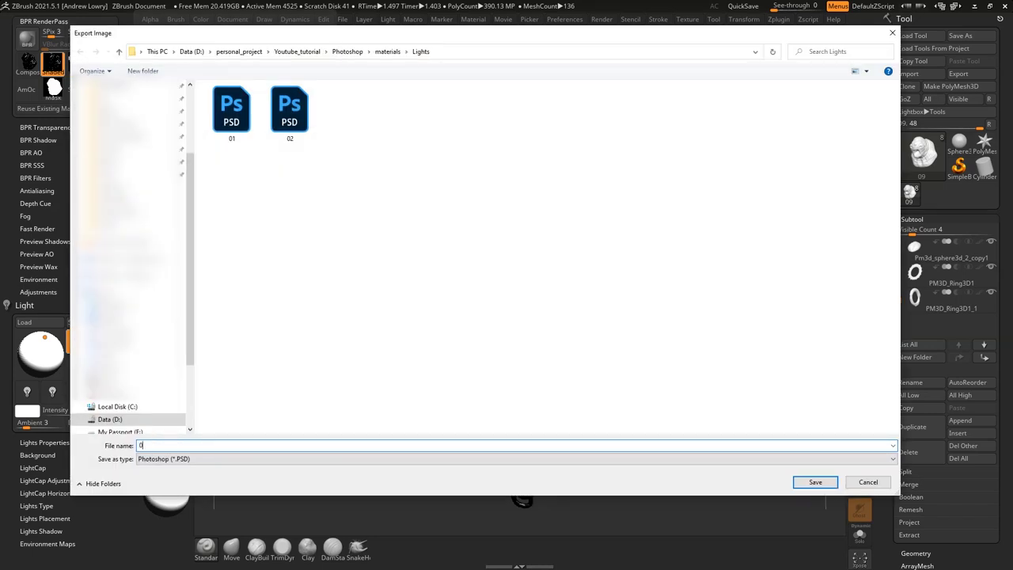
pyautogui.press('Return')
# Step: Place the light below the bust, slightly to the left, for underlighting and render it with BPR
pyautogui.moveTo(54, 353); pyautogui.dragTo(36, 370)
pyautogui.click(35, 368)
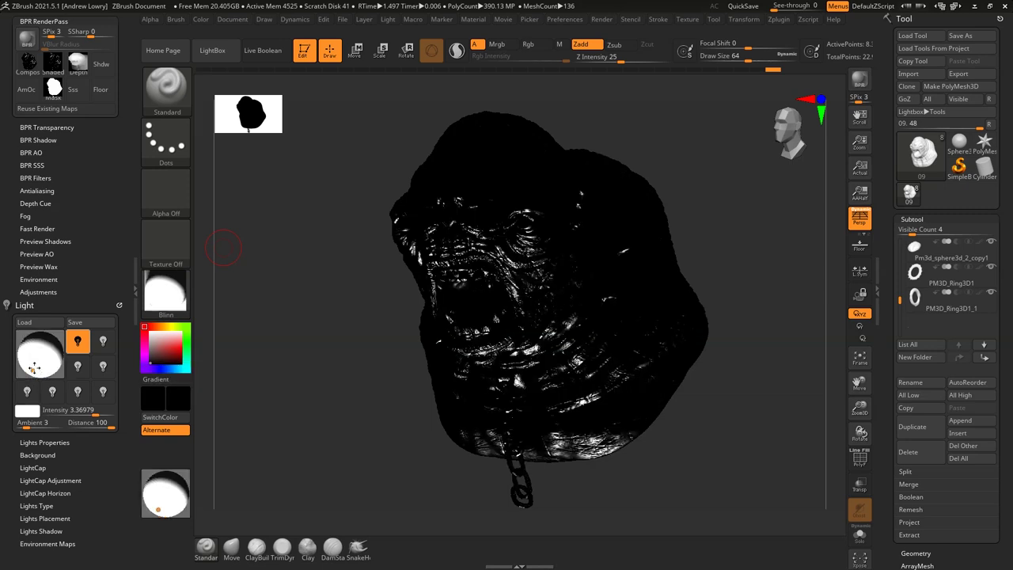
pyautogui.moveTo(33, 368); pyautogui.dragTo(31, 372)
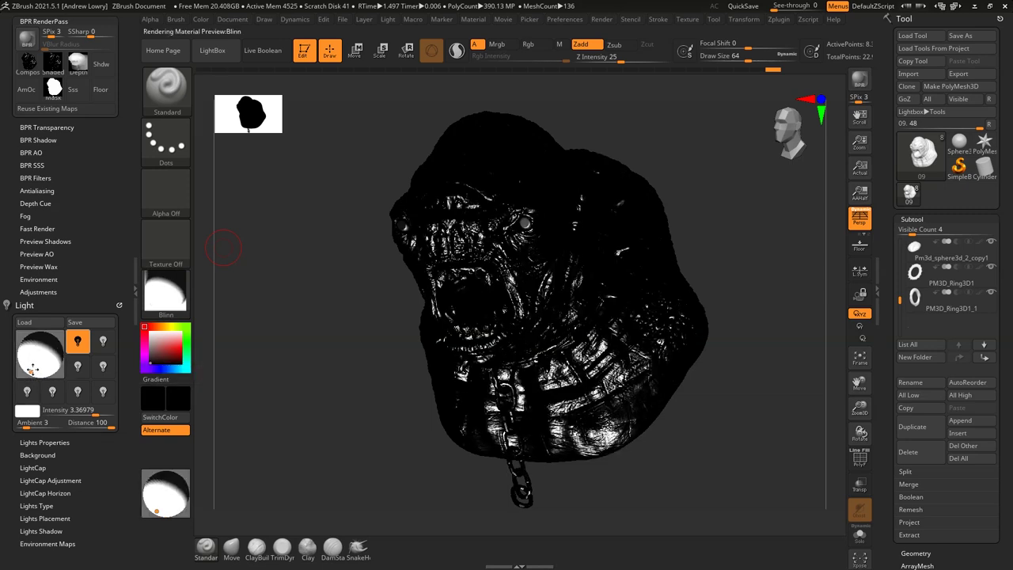
pyautogui.click(861, 79)
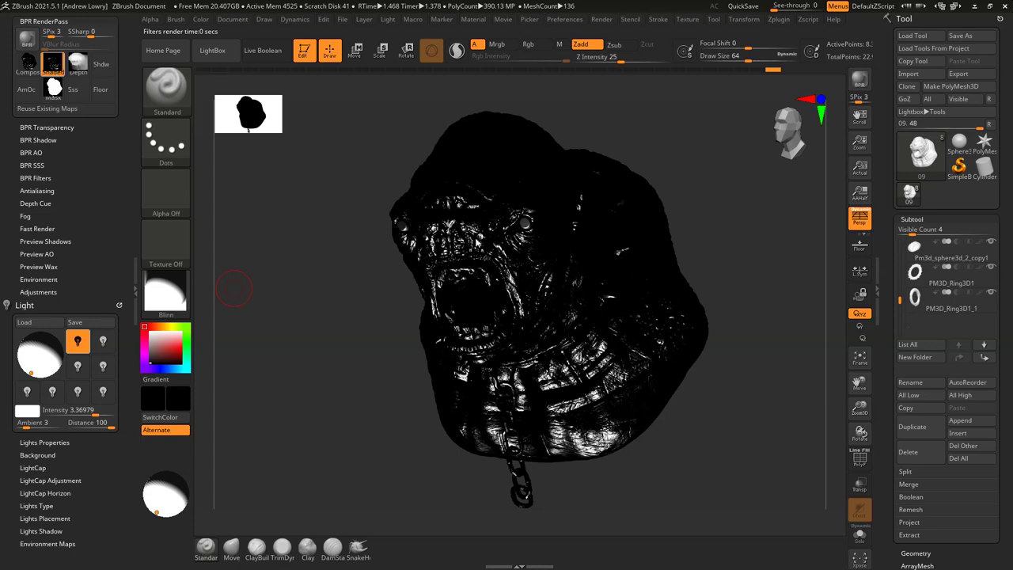
# Step: Export the underlit Shaded pass as 04 in the Lights folder
pyautogui.click(53, 63)
pyautogui.write('04')
pyautogui.press('Return')
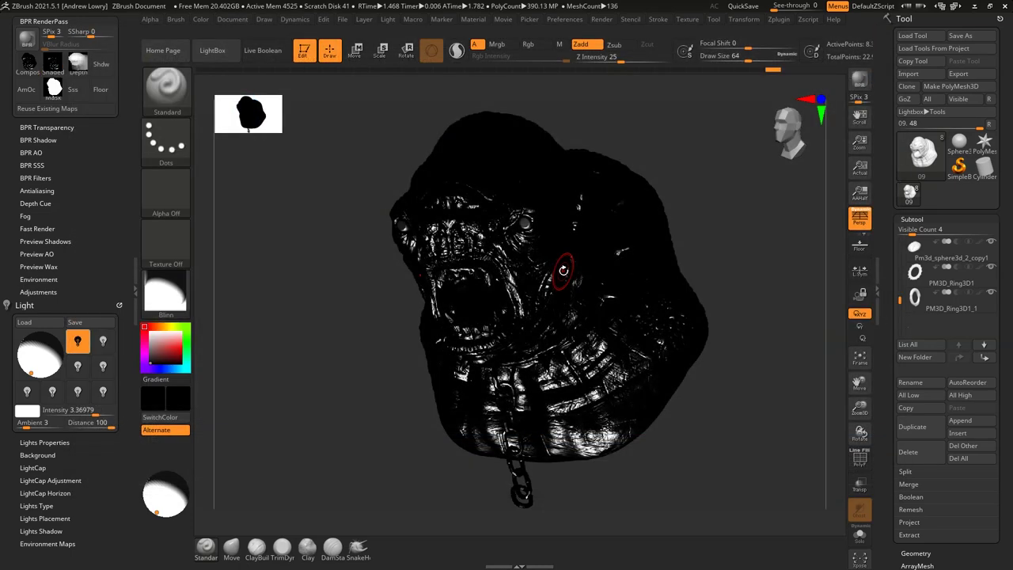
# Step: Apply the JellyBean material to the bust, light it from the upper front, and render with BPR
pyautogui.click(43, 346)
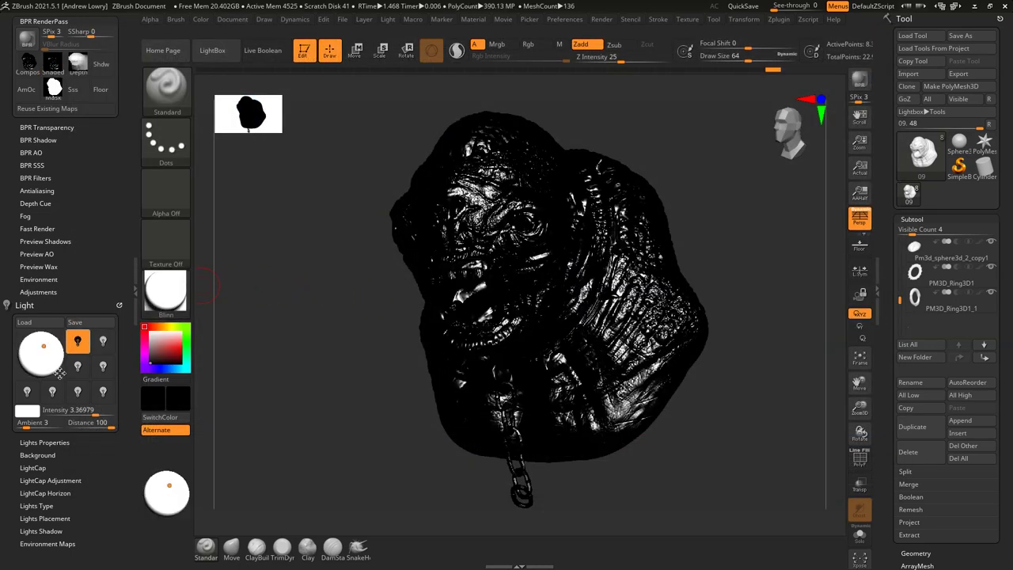
pyautogui.click(164, 306)
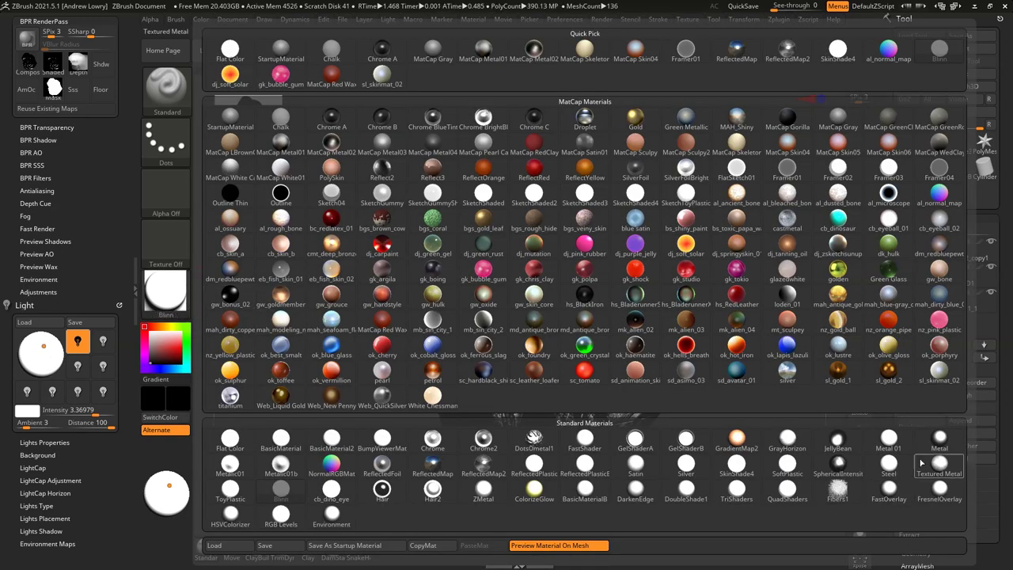
pyautogui.click(837, 440)
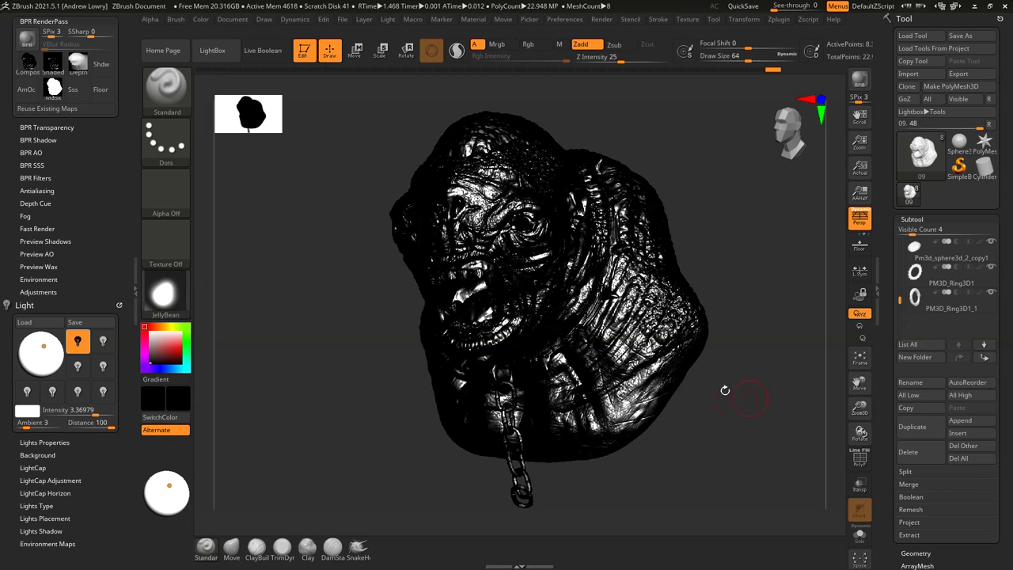
pyautogui.moveTo(62, 361); pyautogui.dragTo(45, 340)
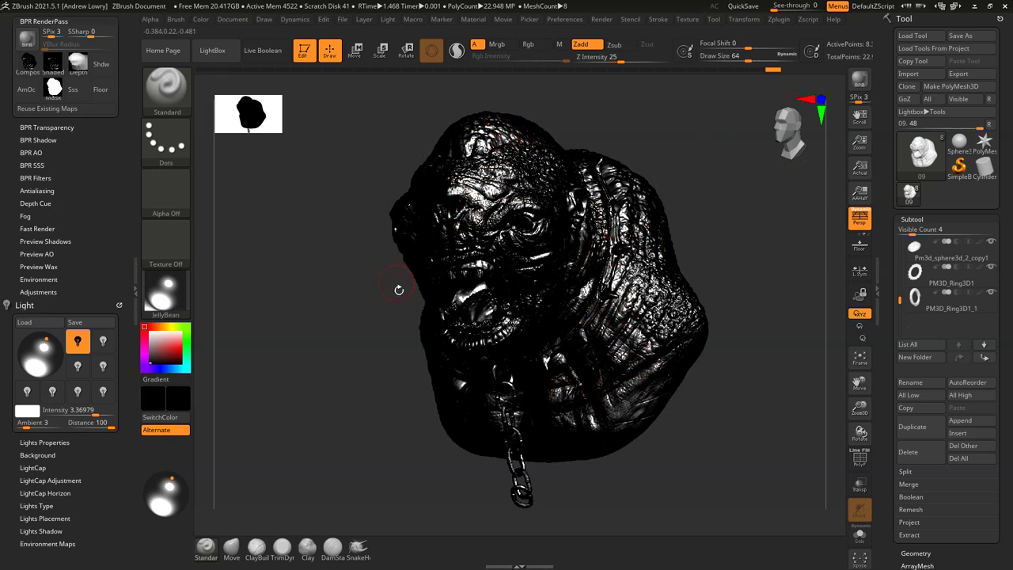
pyautogui.hotkey('shift', 'r')
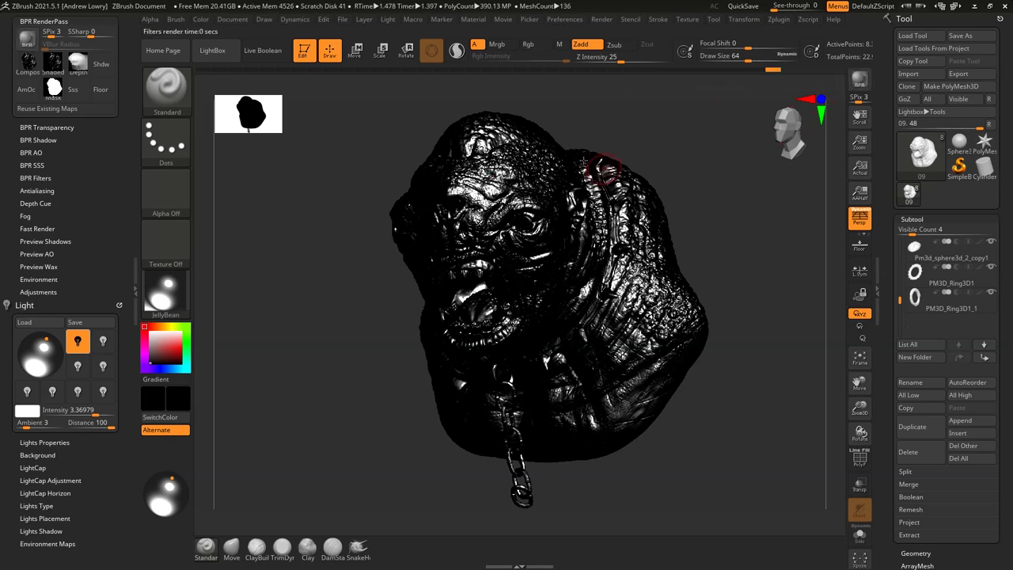
# Step: Set the light's distance to 81, center it above the front of the bust, and render the JellyBean material with BPR
pyautogui.moveTo(24, 338); pyautogui.dragTo(27, 366)
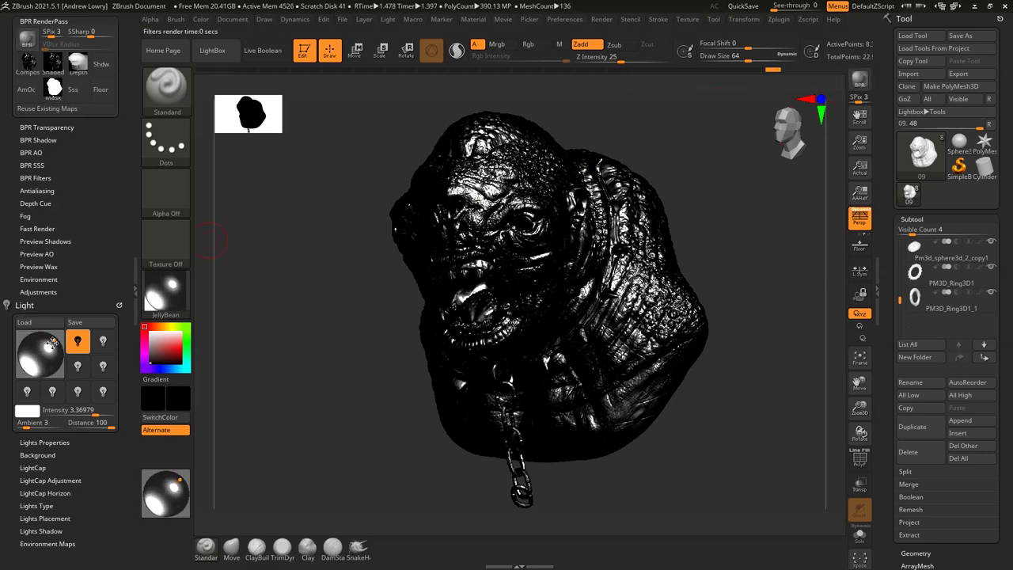
pyautogui.click(105, 423)
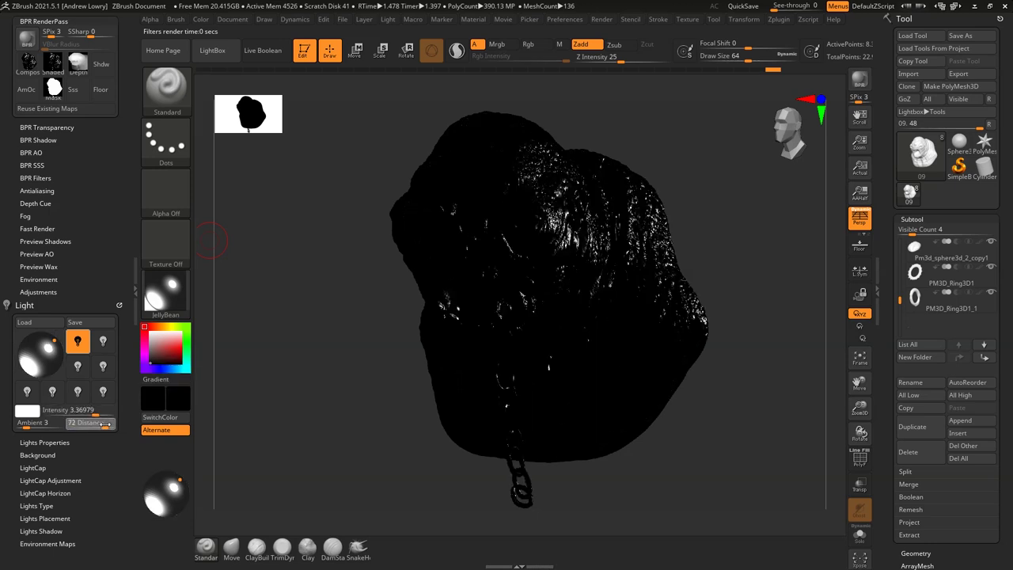
pyautogui.moveTo(46, 352)
pyautogui.mouseDown()
pyautogui.moveTo(40, 358)
pyautogui.moveTo(35, 340)
pyautogui.mouseUp()
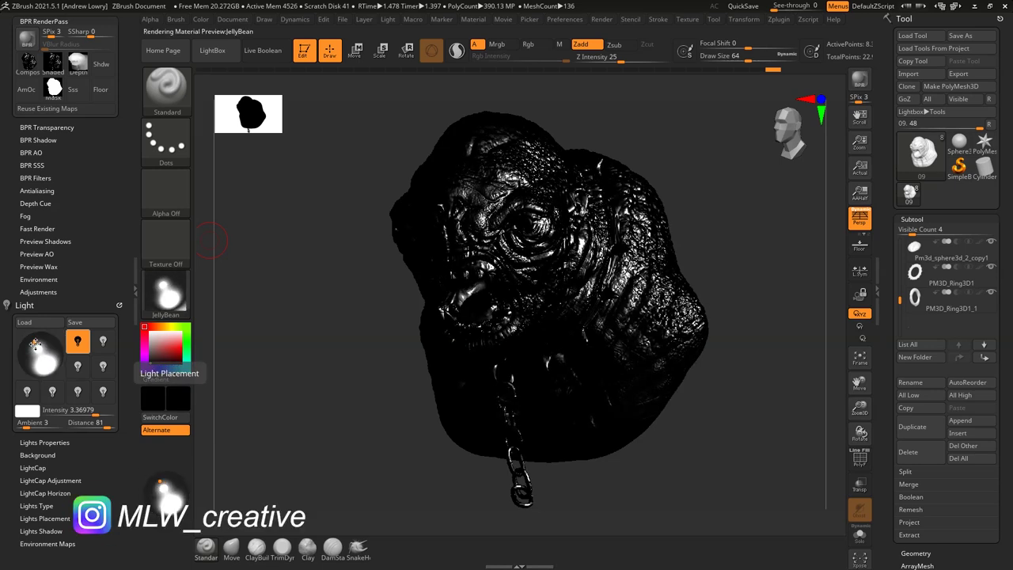
pyautogui.click(866, 80)
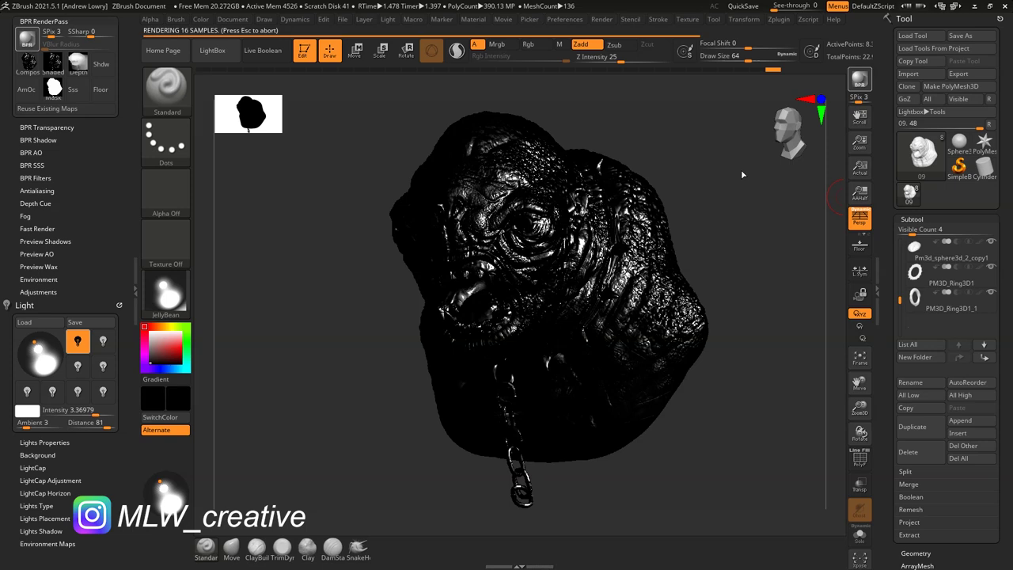
pyautogui.moveTo(30, 342); pyautogui.dragTo(40, 342)
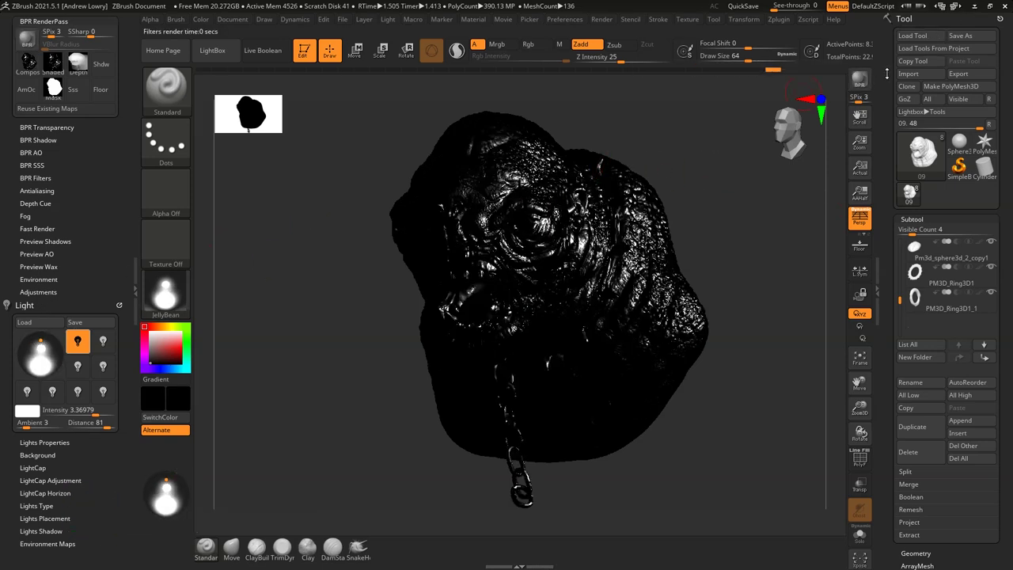
pyautogui.click(860, 79)
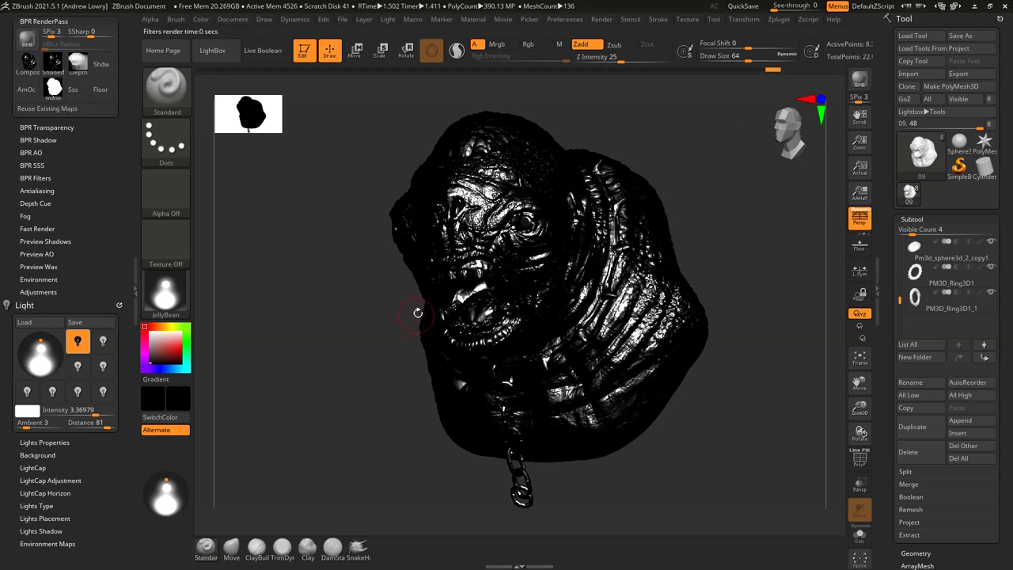
# Step: Export the JellyBean Shaded pass as 05 in the Lights folder
pyautogui.click(52, 61)
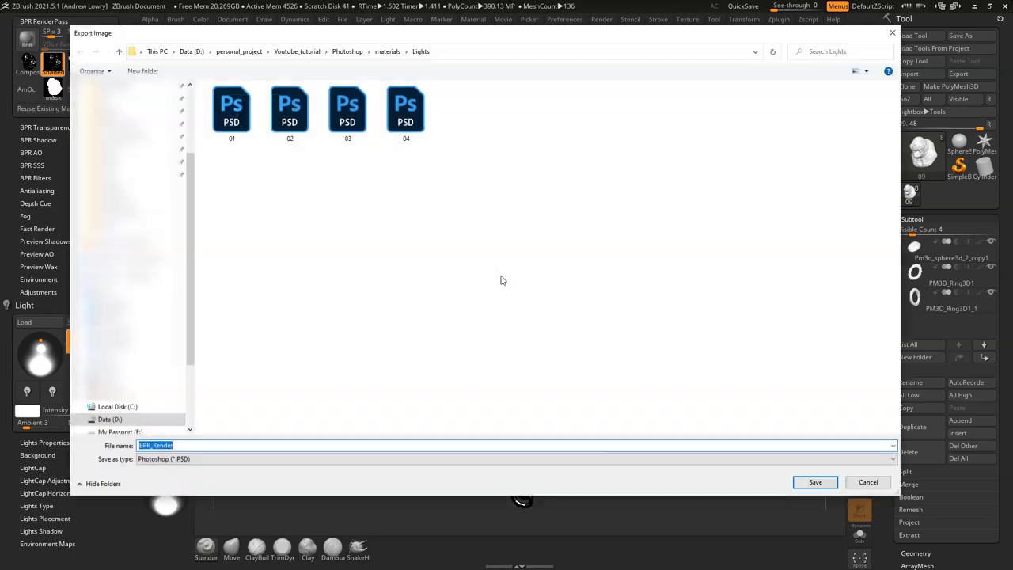
pyautogui.write('05')
pyautogui.press('Return')
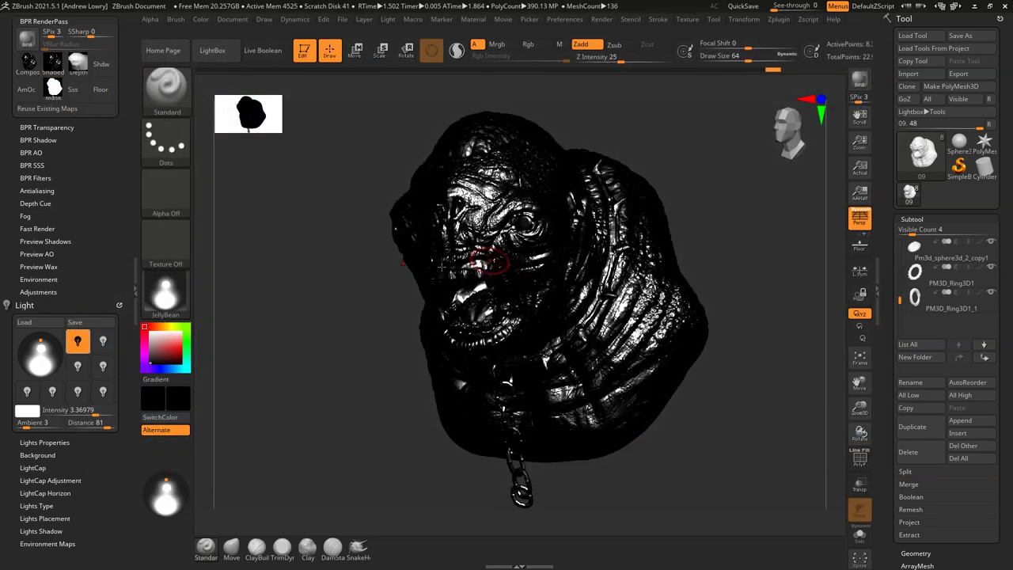
# Step: Apply the Flat Color material to the bust and set the current color to white
pyautogui.moveTo(176, 311)
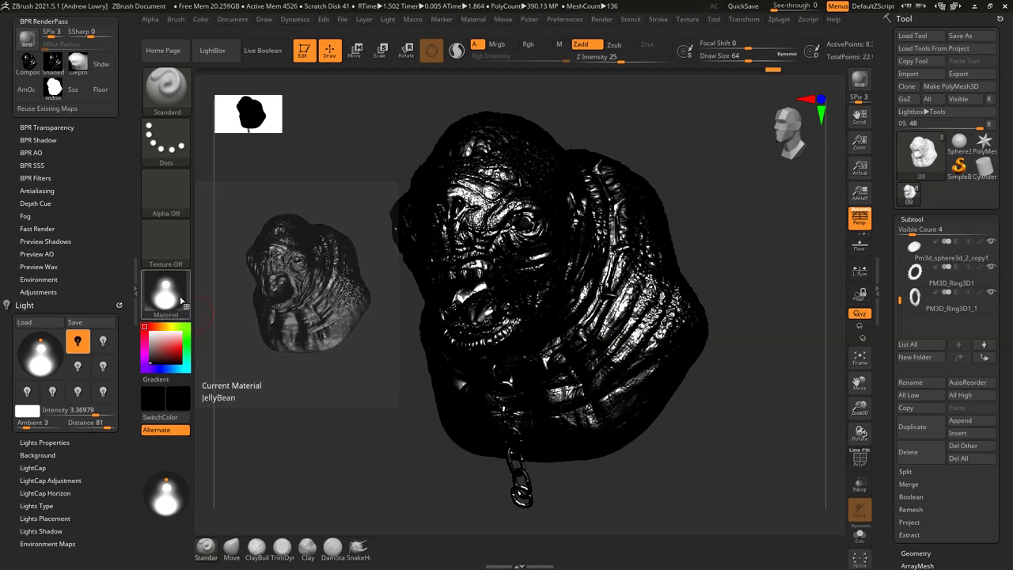
pyautogui.click(181, 300)
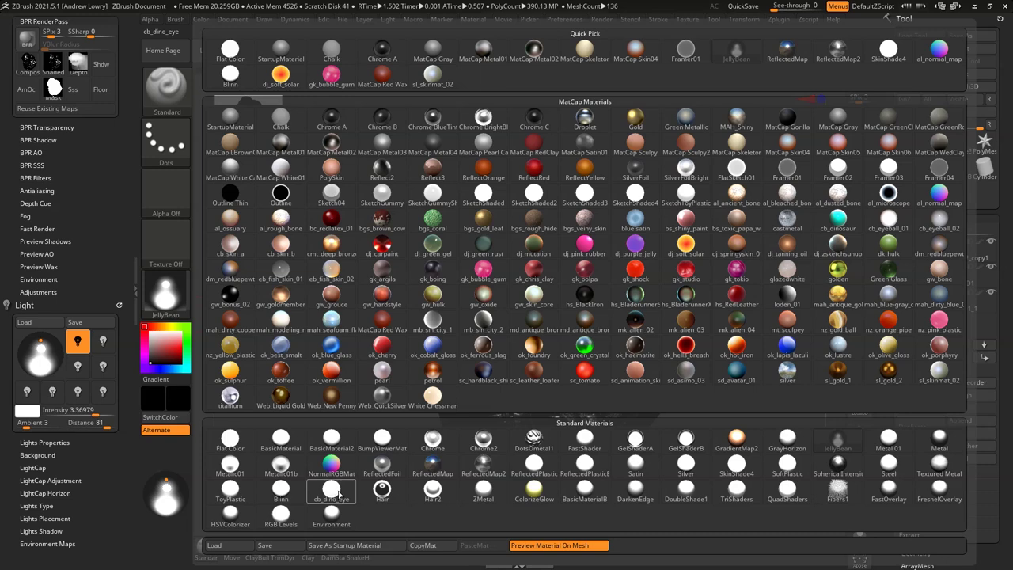
pyautogui.moveTo(346, 467)
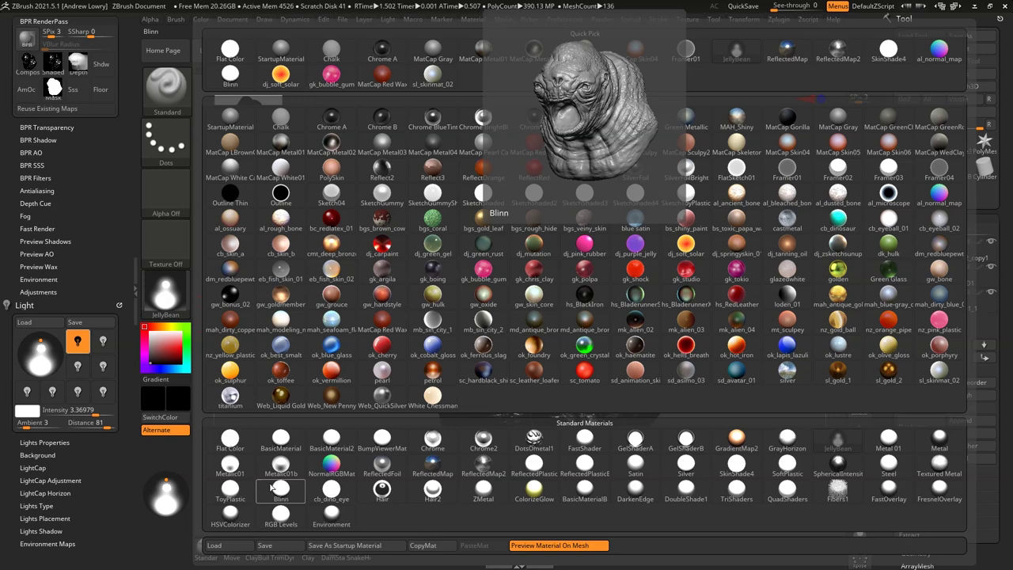
pyautogui.click(235, 441)
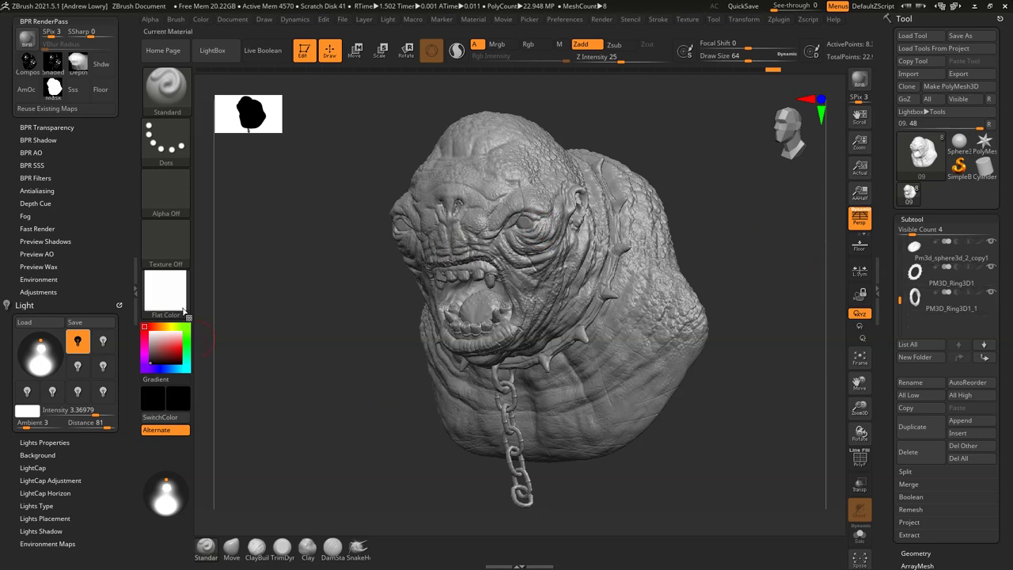
pyautogui.moveTo(162, 348); pyautogui.dragTo(145, 331)
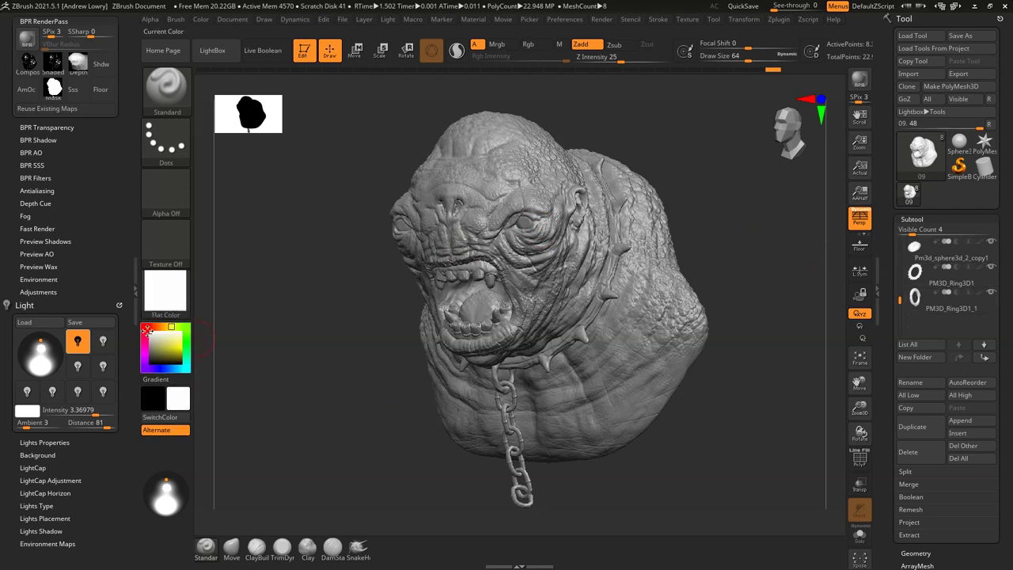
pyautogui.click(147, 327)
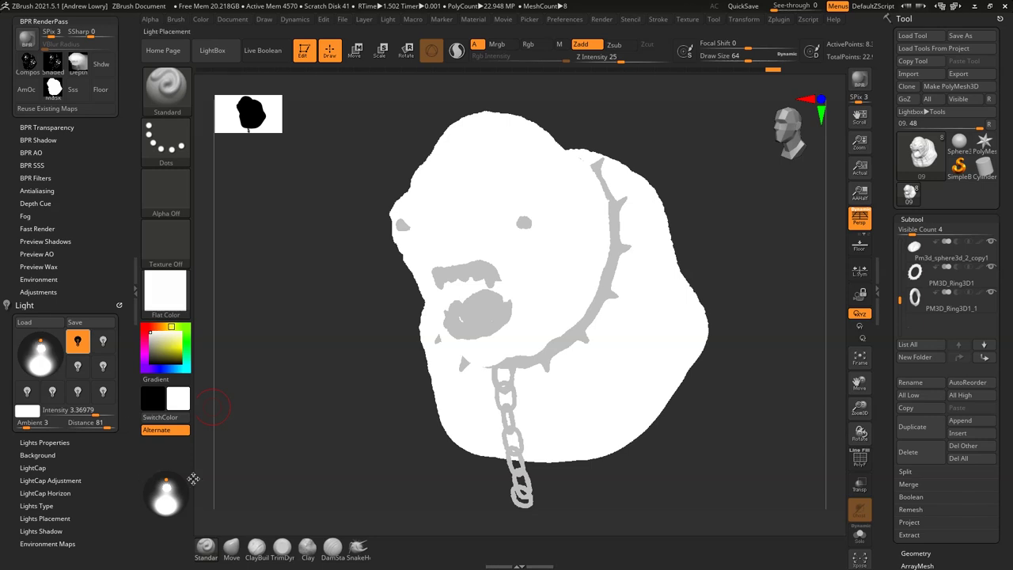
# Step: Fill the monster's body with pure red, RGB 255, 0, 0
pyautogui.click(144, 327)
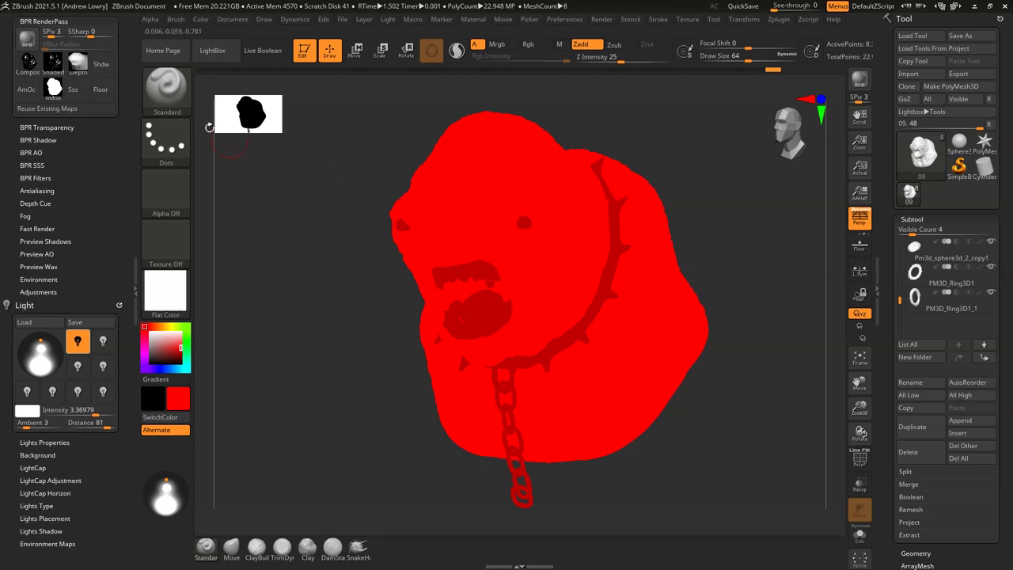
pyautogui.click(200, 23)
pyautogui.click(201, 21)
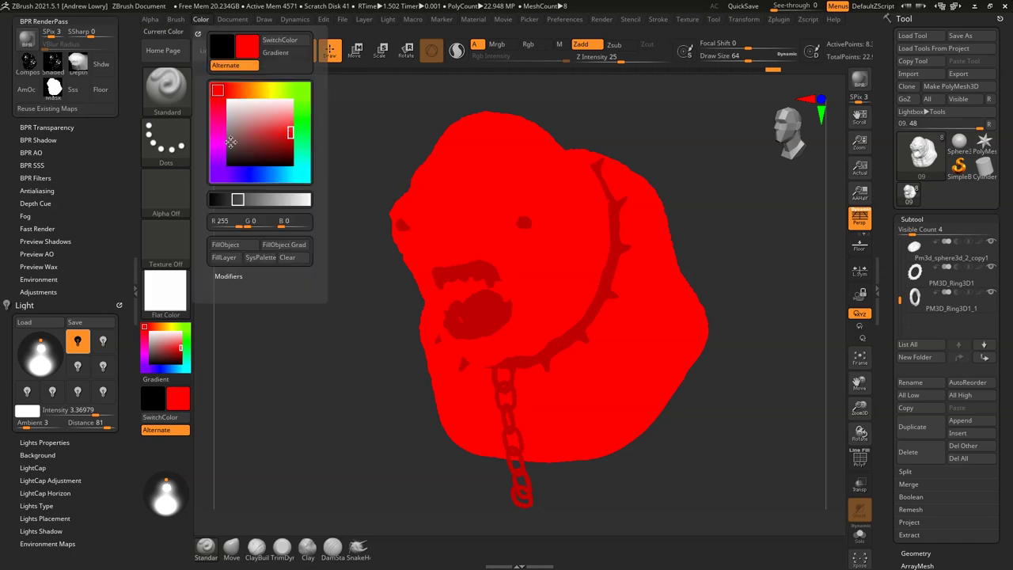
# Step: Select the eyes subtool and fill it with bright green, RGB 128, 255, 0
pyautogui.keyDown('alt'); pyautogui.click(524, 225); pyautogui.keyUp('alt')
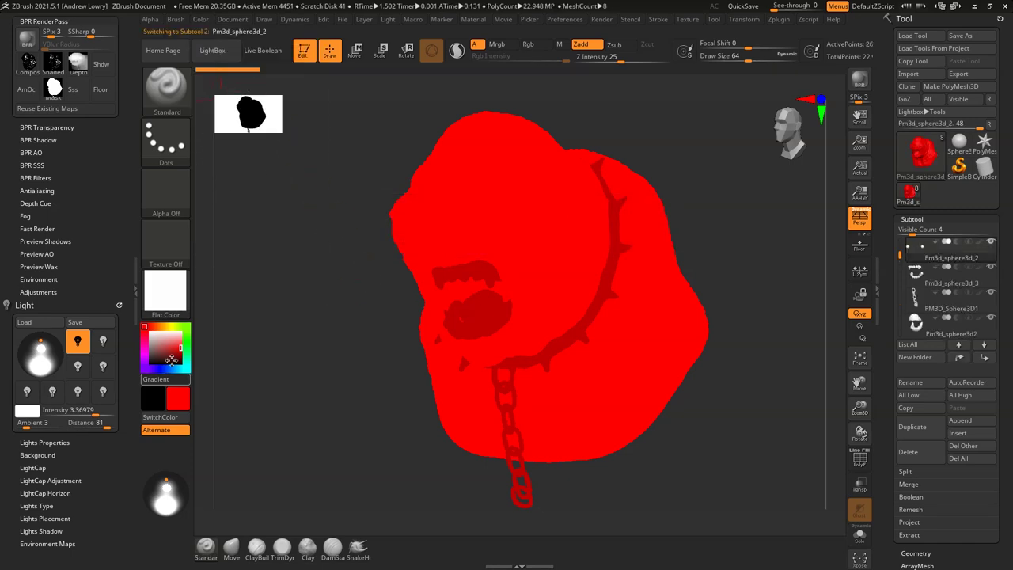
pyautogui.click(184, 333)
pyautogui.click(201, 19)
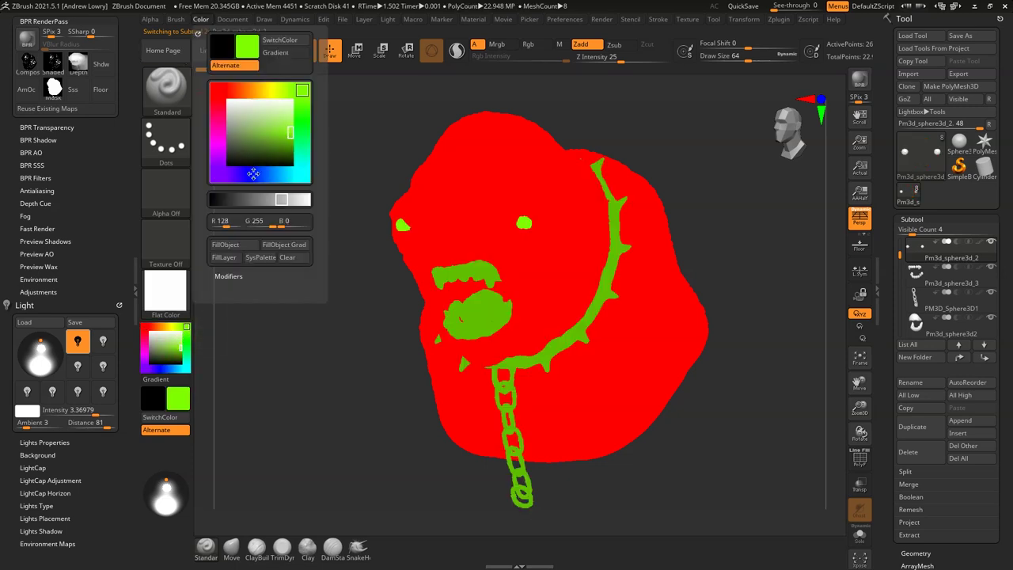
# Step: Select the spiked collar ring and fill it with blue, RGB 0, 107, 255
pyautogui.keyDown('alt'); pyautogui.click(434, 215); pyautogui.keyUp('alt')
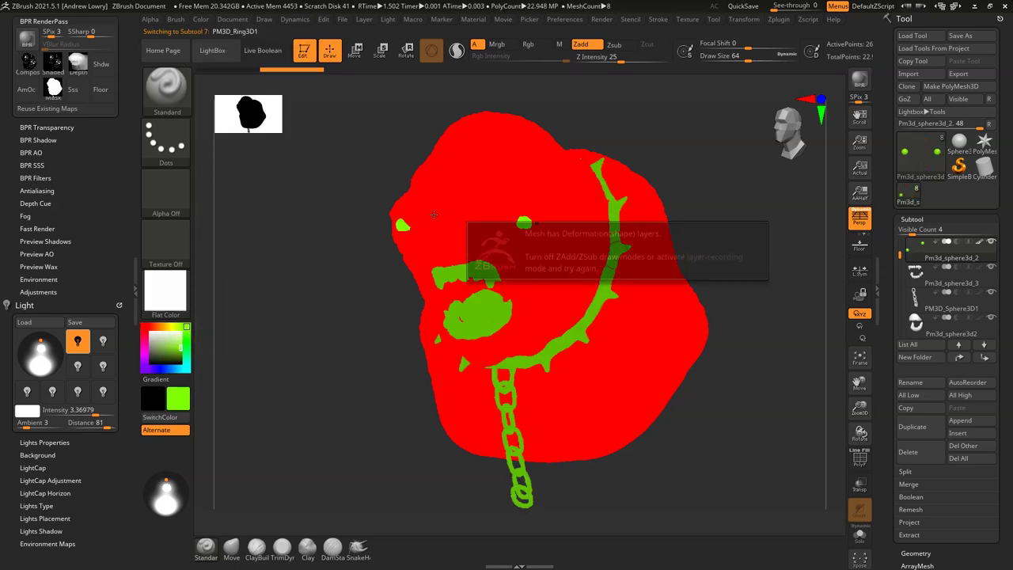
pyautogui.click(168, 368)
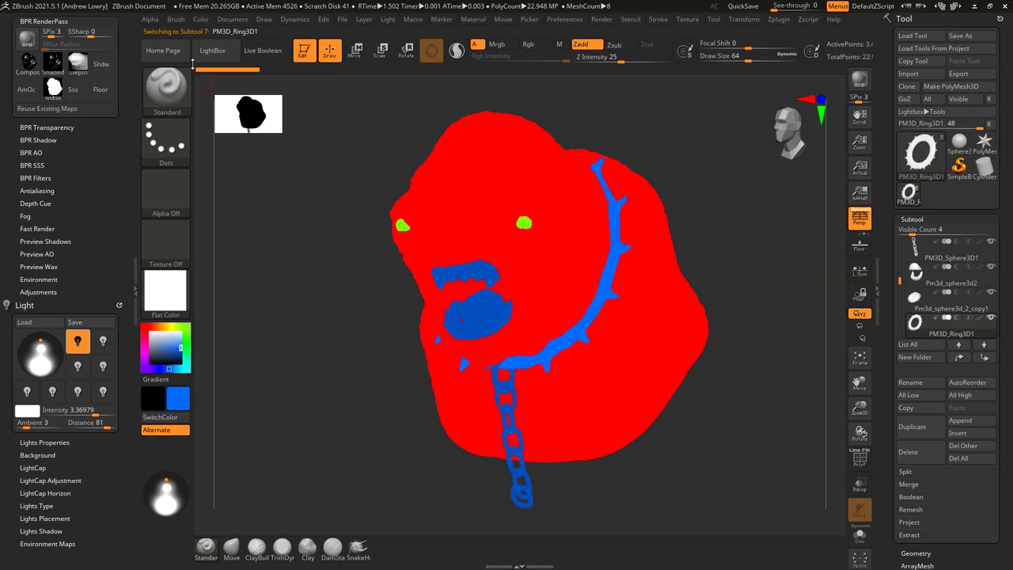
pyautogui.click(200, 20)
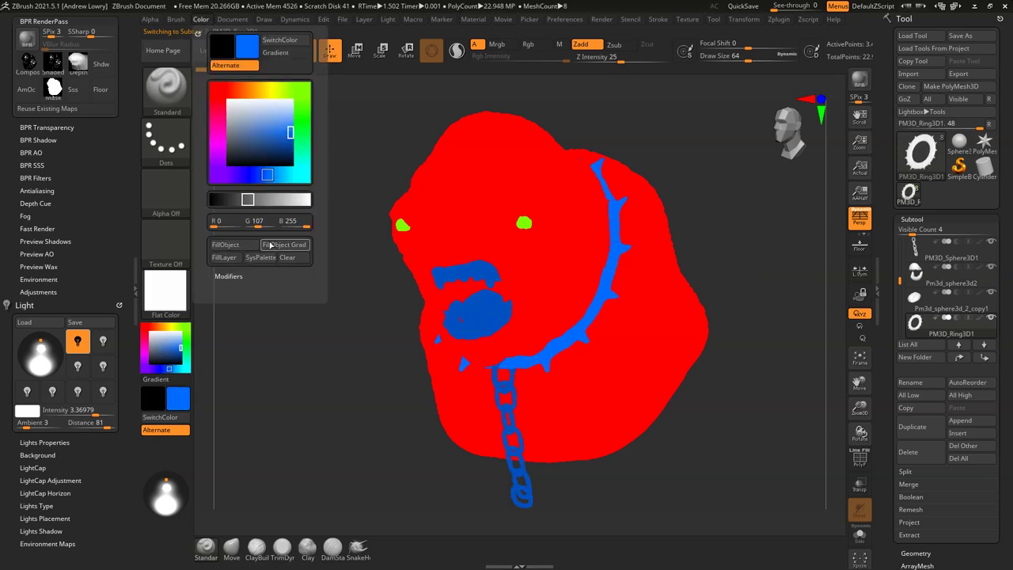
pyautogui.click(226, 245)
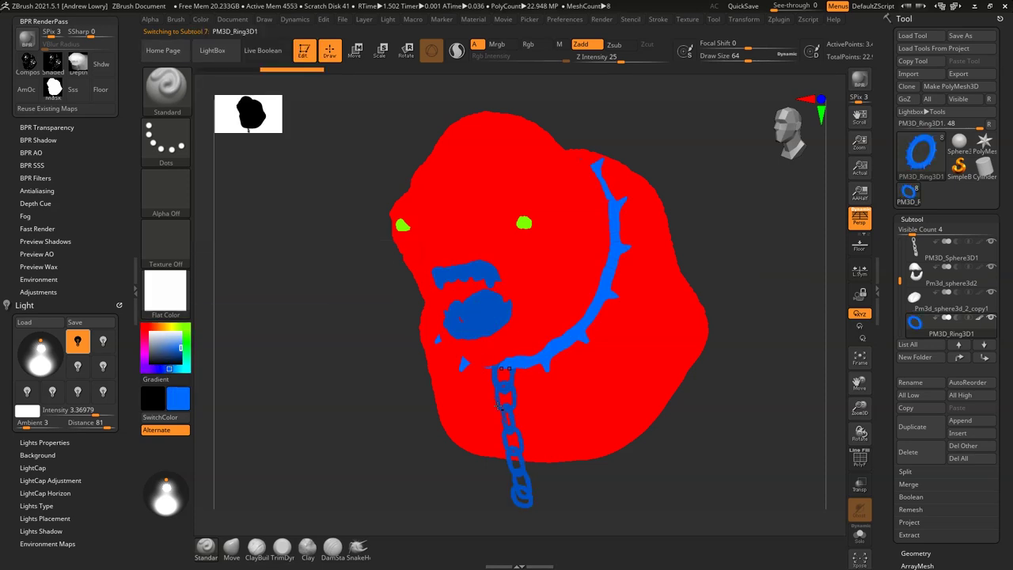
# Step: Fill the chain and the small ring joining it to the collar with the same blue as the collar
pyautogui.keyDown('alt'); pyautogui.click(479, 384); pyautogui.keyUp('alt')
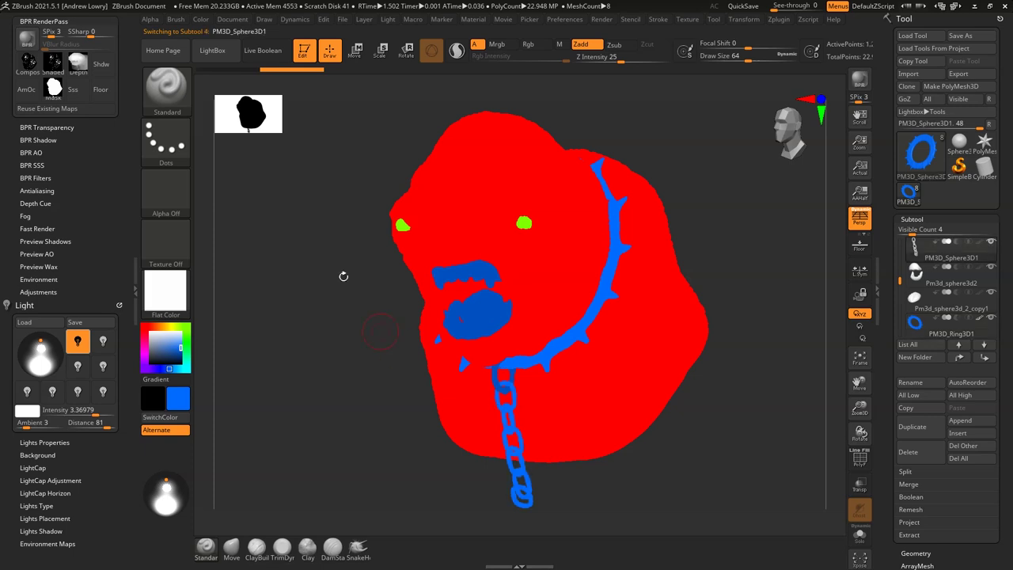
pyautogui.click(203, 20)
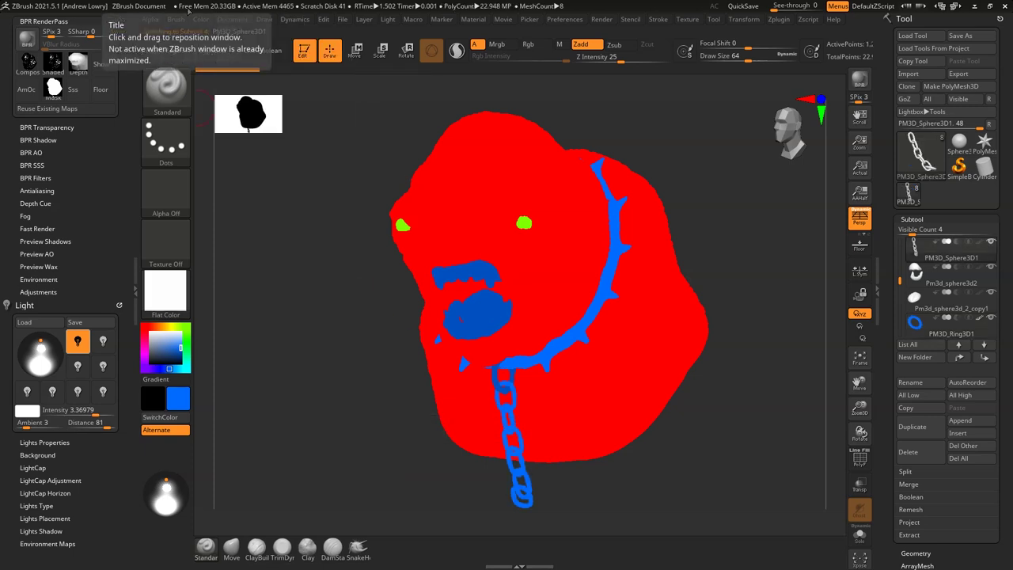
pyautogui.click(201, 19)
pyautogui.click(242, 246)
pyautogui.keyDown('alt'); pyautogui.click(495, 372); pyautogui.keyUp('alt')
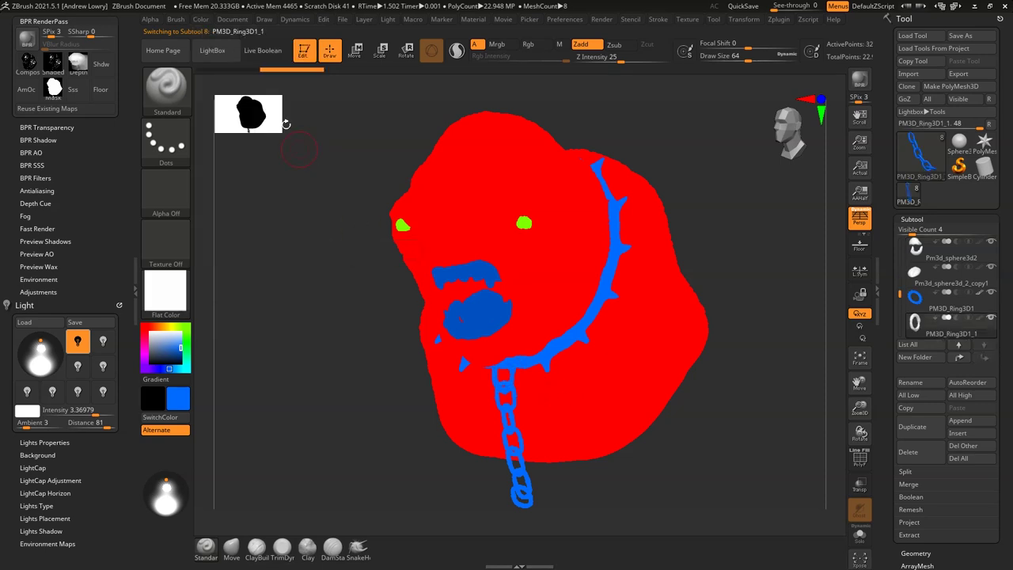
pyautogui.click(200, 19)
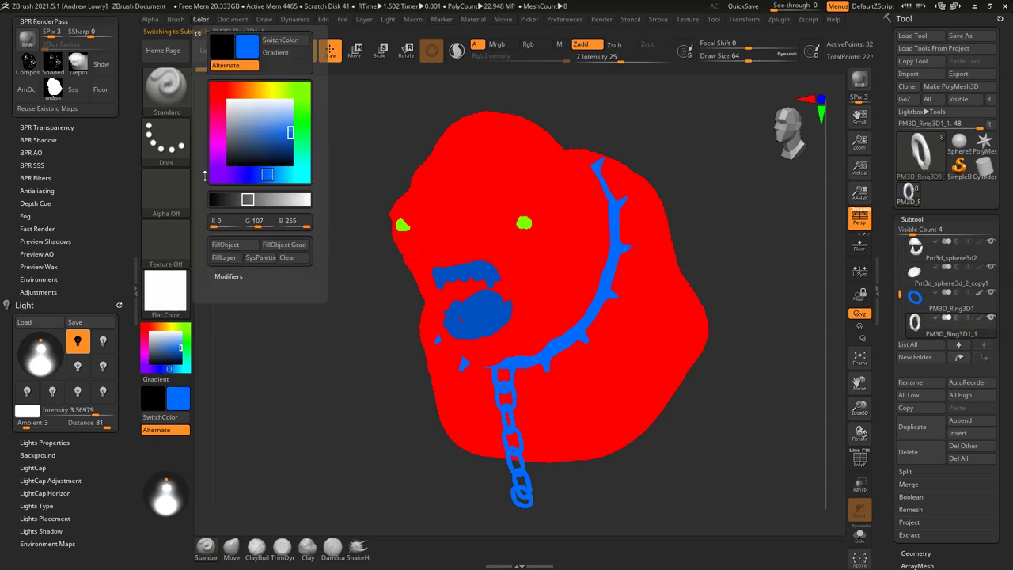
# Step: Fill the tongue and the gums inside the mouth with the body's red
pyautogui.keyDown('alt'); pyautogui.click(479, 303); pyautogui.keyUp('alt')
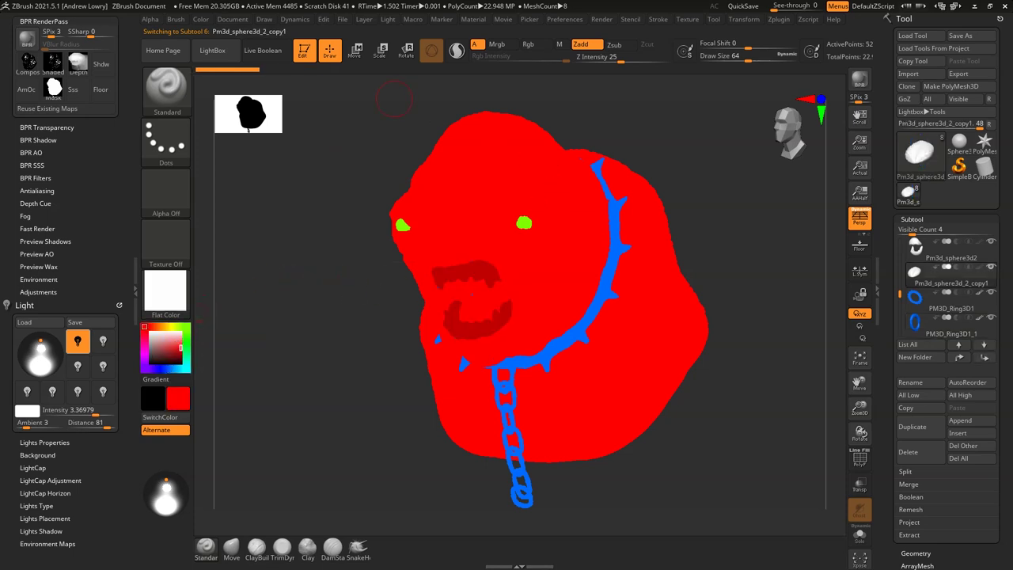
pyautogui.click(201, 19)
pyautogui.click(234, 246)
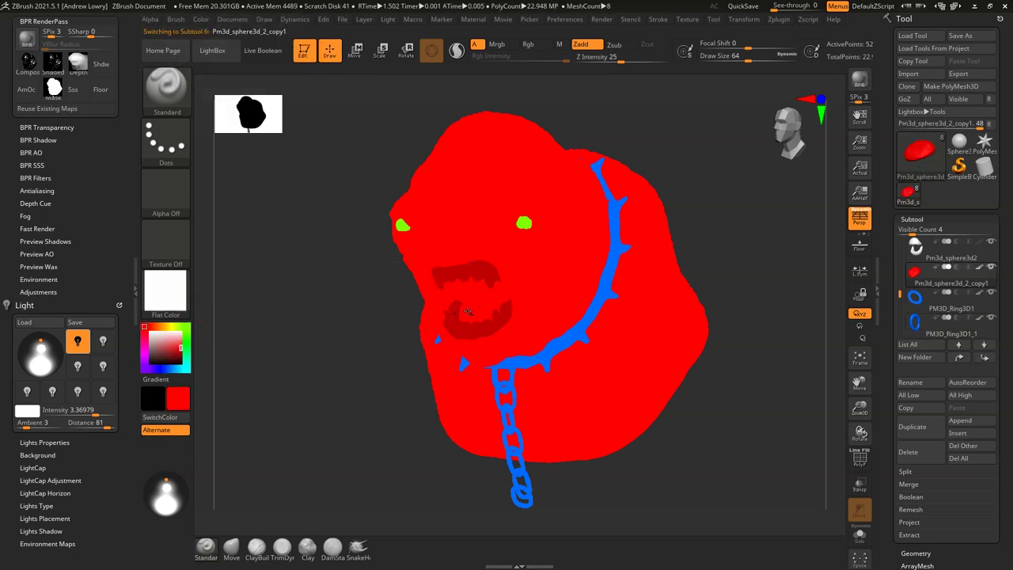
pyautogui.keyDown('alt'); pyautogui.click(459, 304); pyautogui.keyUp('alt')
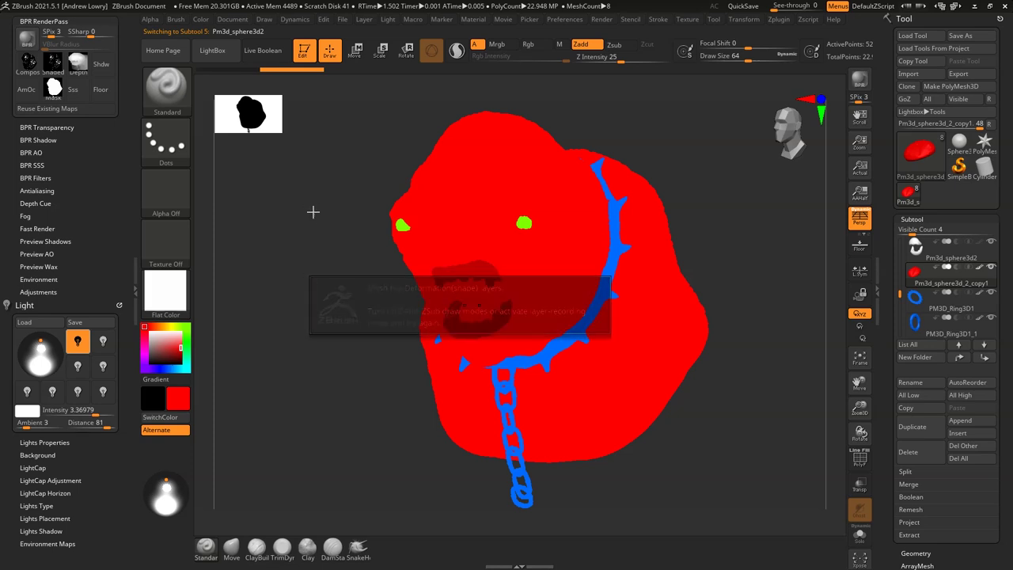
pyautogui.click(201, 19)
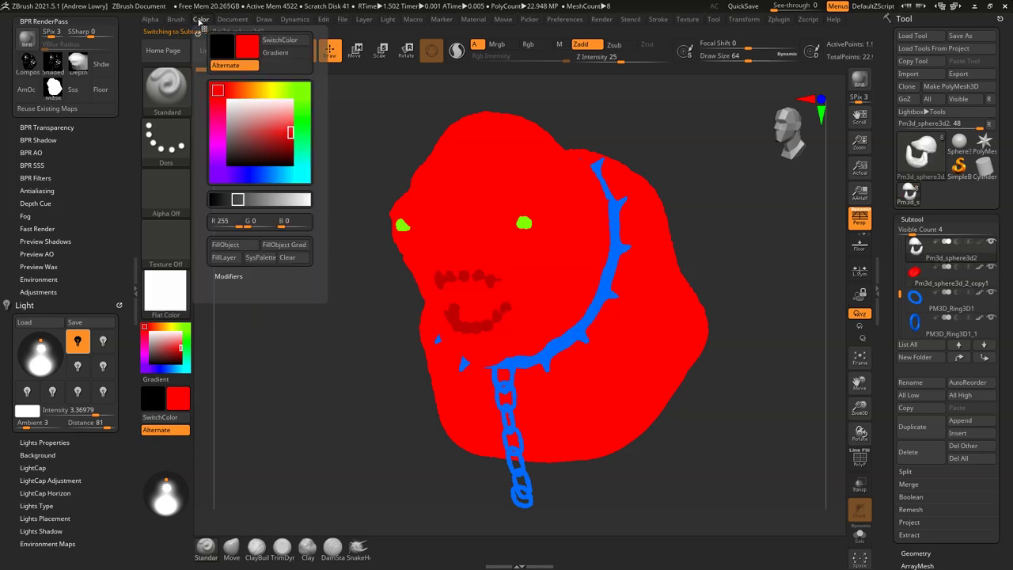
pyautogui.click(229, 252)
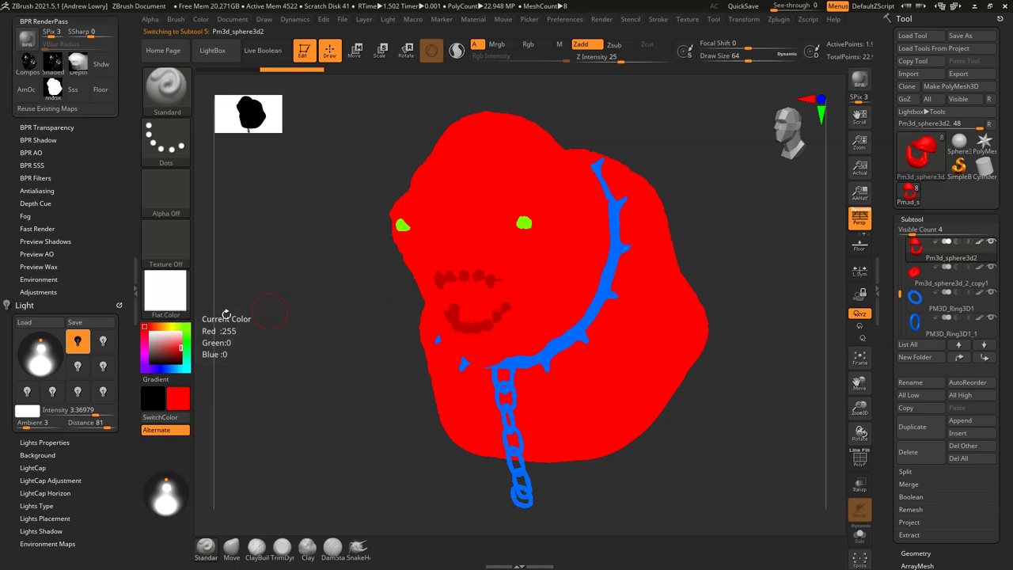
# Step: Select the teeth subtool and fill it with cyan
pyautogui.click(460, 274)
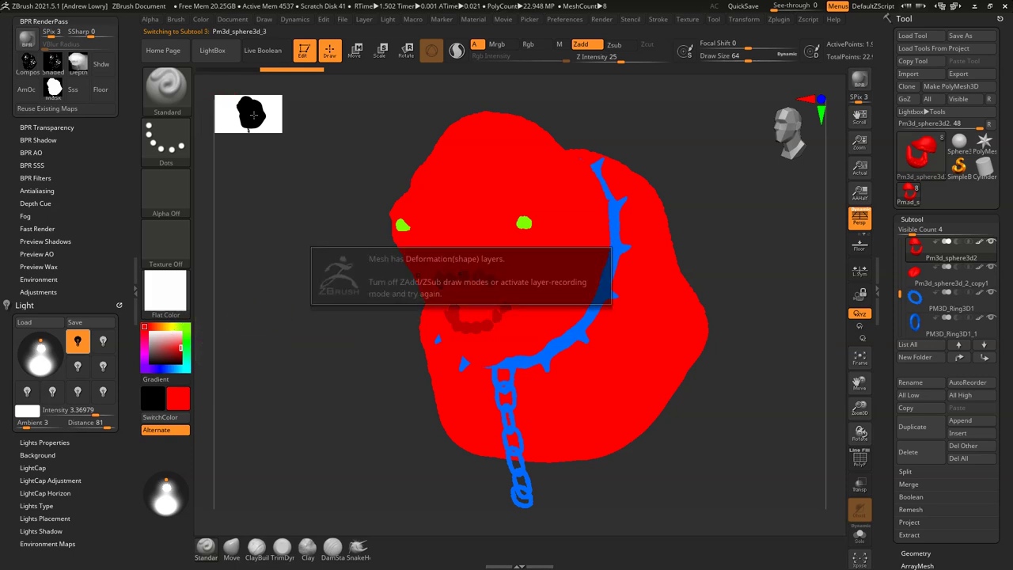
pyautogui.keyDown('alt'); pyautogui.click(414, 215); pyautogui.keyUp('alt')
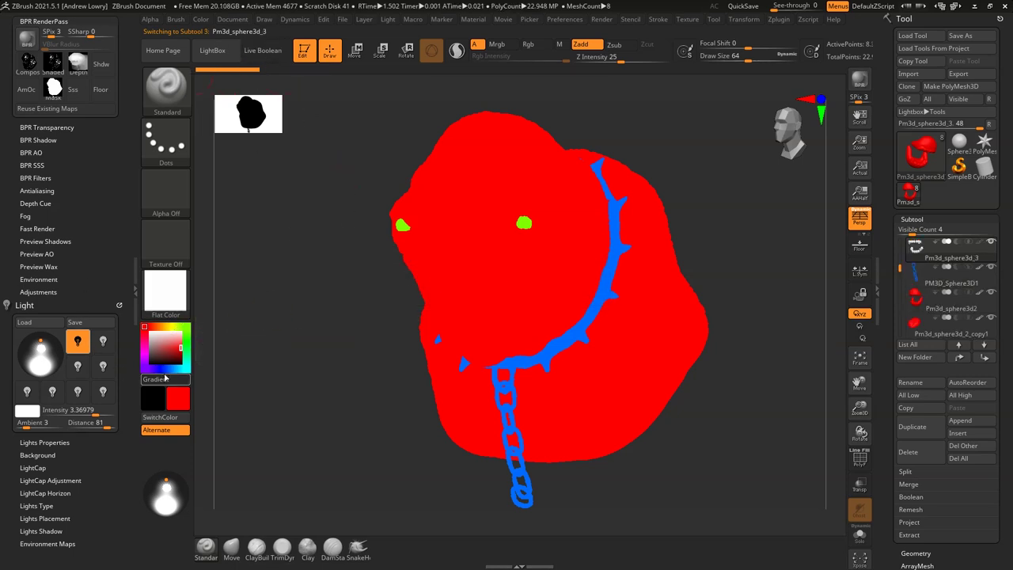
pyautogui.click(144, 369)
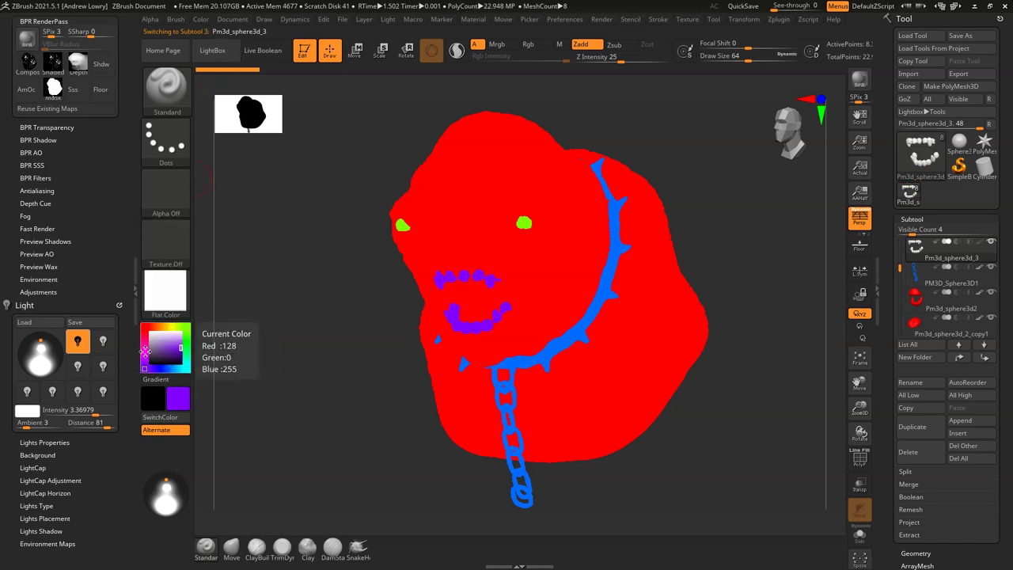
pyautogui.click(178, 368)
pyautogui.click(179, 366)
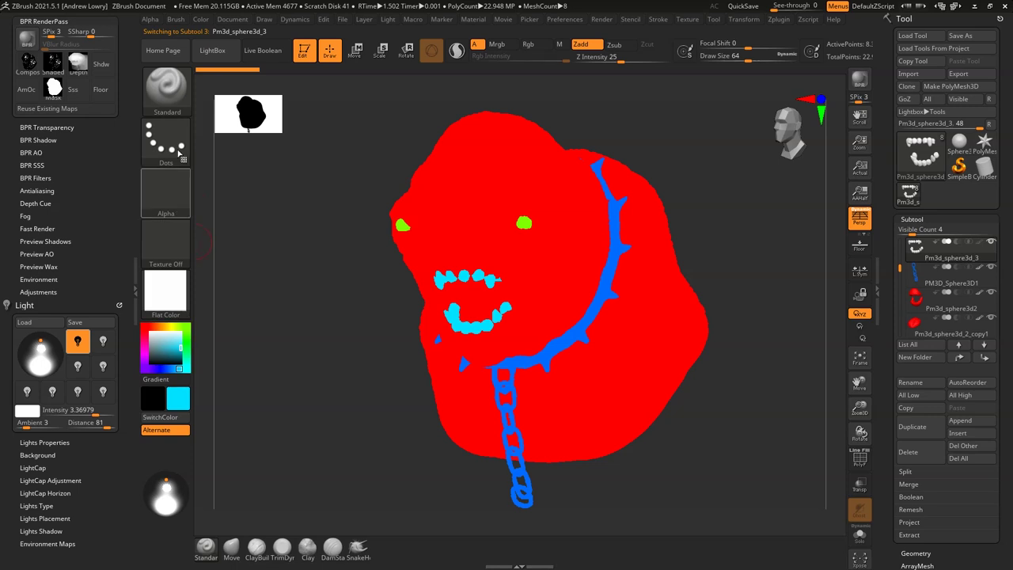
pyautogui.click(204, 23)
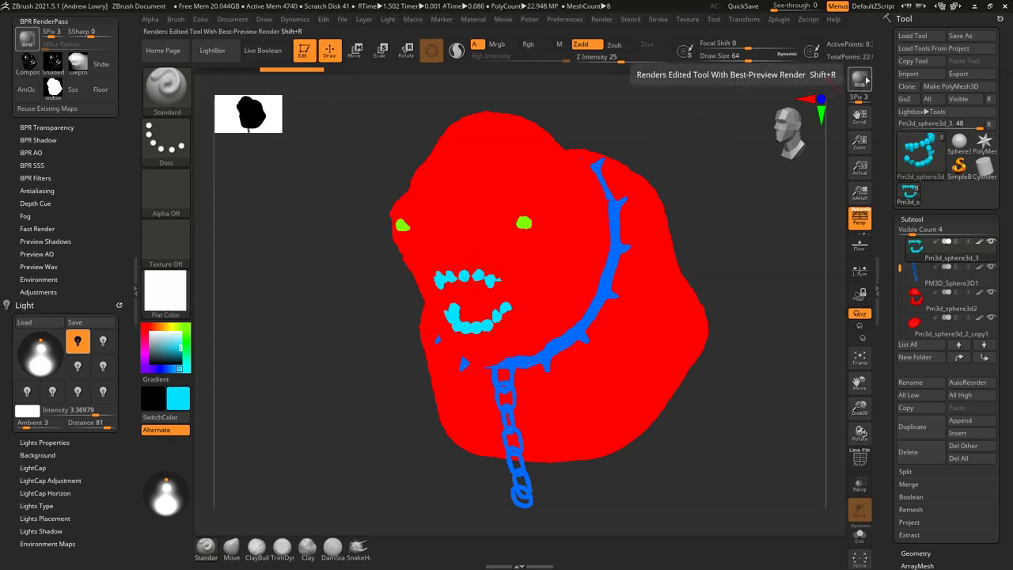
# Step: Render the color-coded bust with BPR and export the Shaded pass as a PSD into the Photoshop folder
pyautogui.click(858, 79)
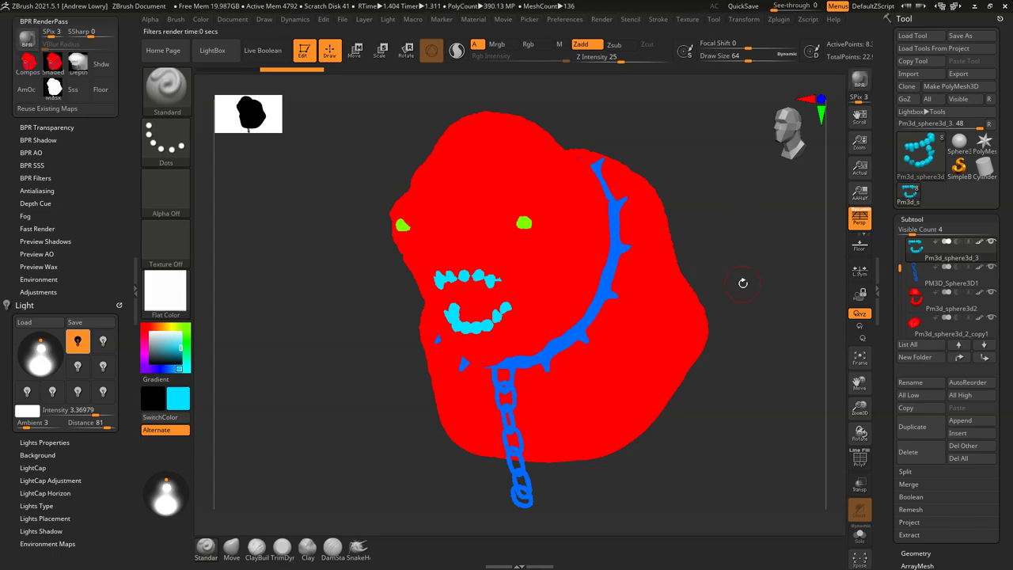
pyautogui.click(57, 63)
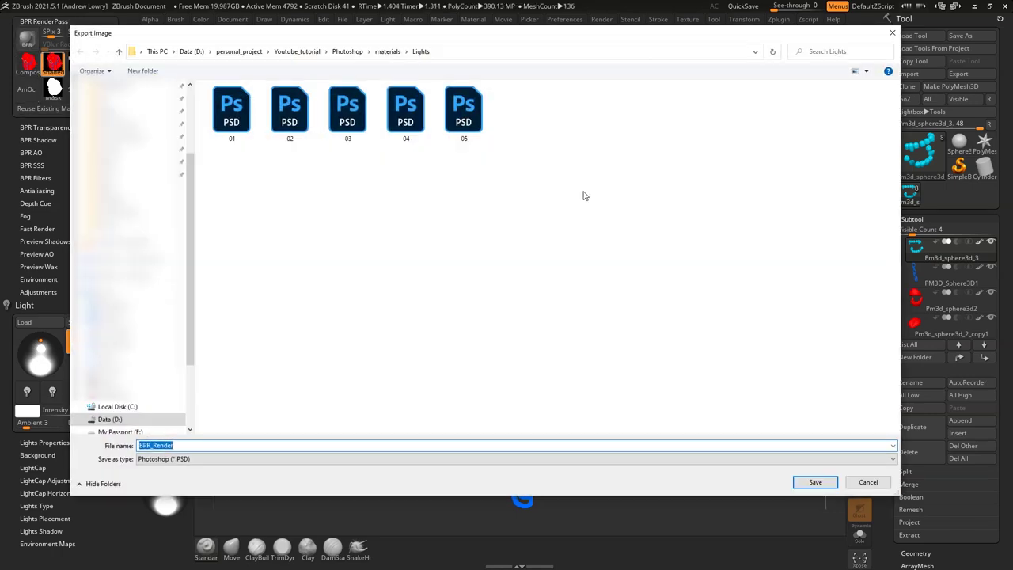
pyautogui.click(353, 51)
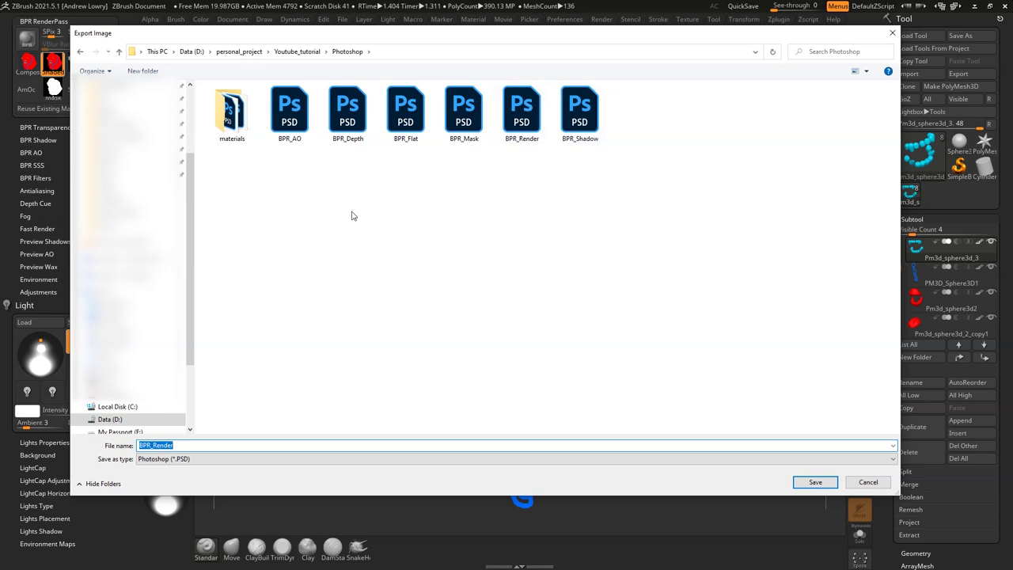
pyautogui.click(175, 445)
pyautogui.press('Return')
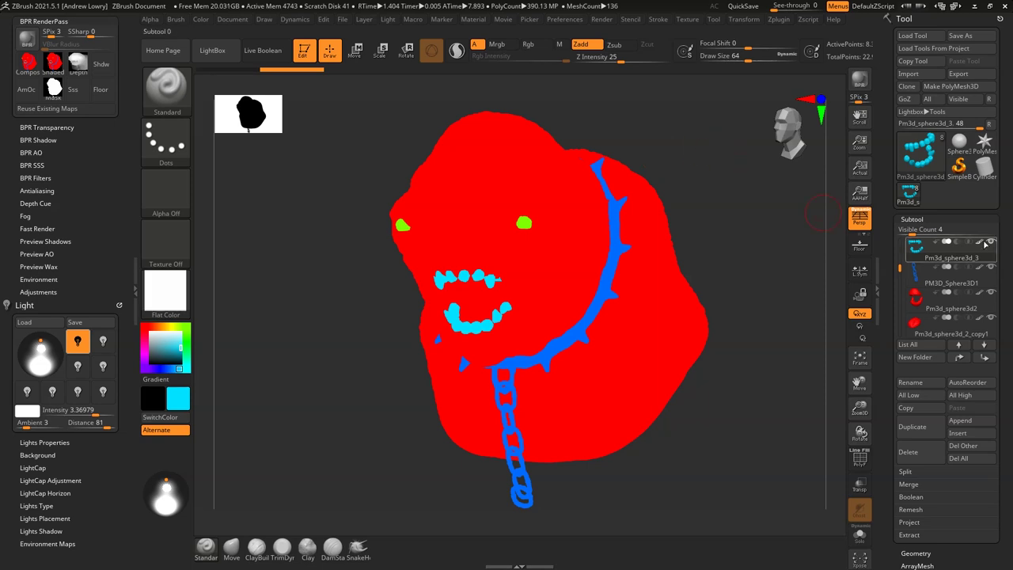
# Step: Turn off the polypaint color display for all of the bust's subtools
pyautogui.click(911, 272)
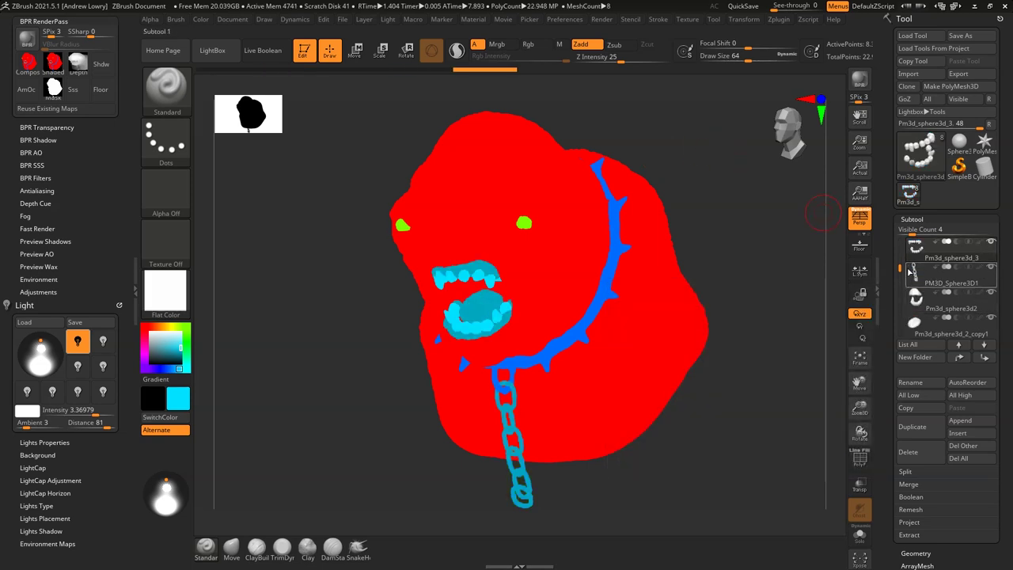
pyautogui.scroll(-2, 934, 277)
pyautogui.click(954, 320)
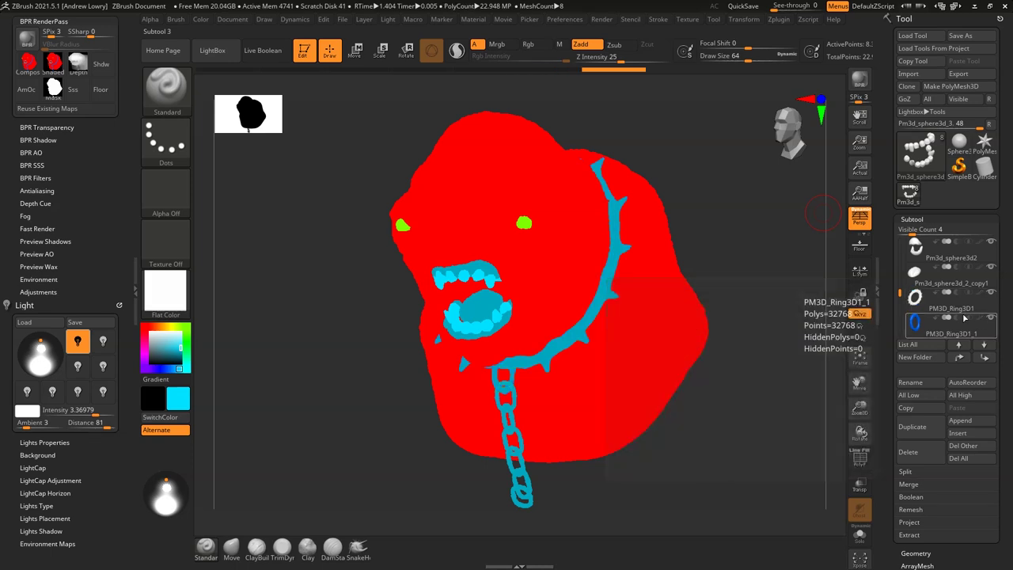
pyautogui.moveTo(901, 293); pyautogui.dragTo(902, 222)
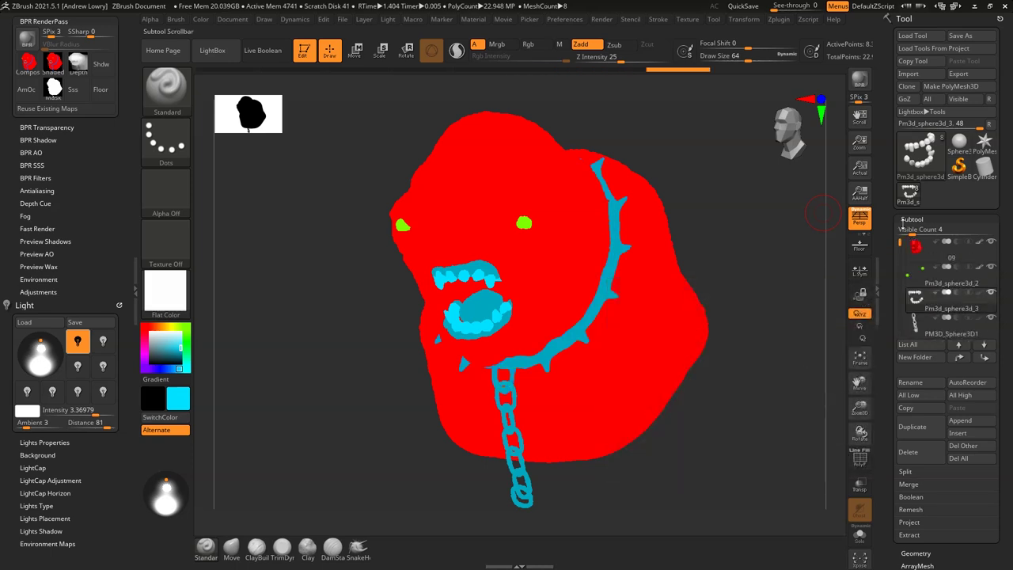
pyautogui.click(979, 242)
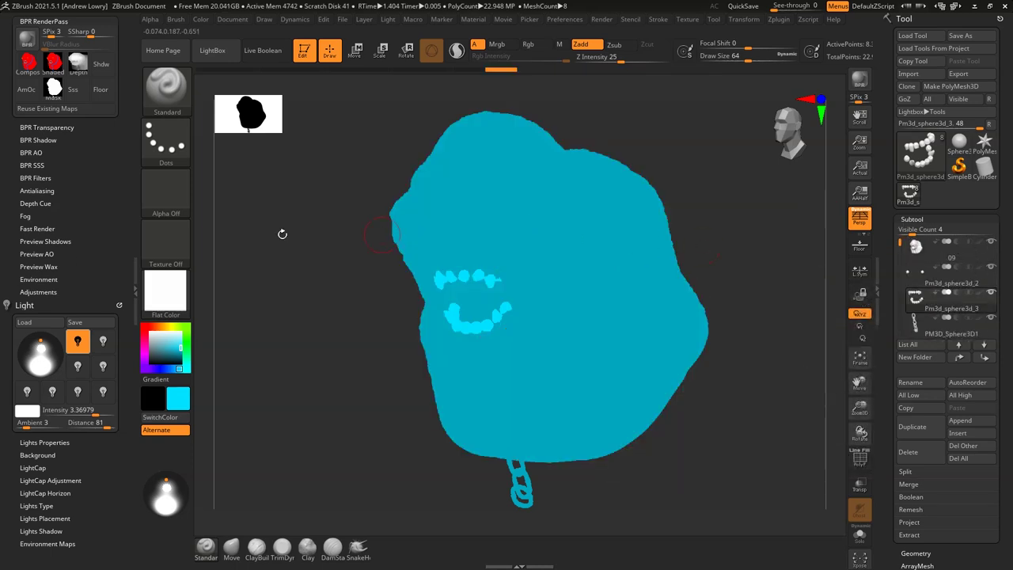
# Step: Set the current color to white and apply the Blinn material to the bust
pyautogui.click(150, 346)
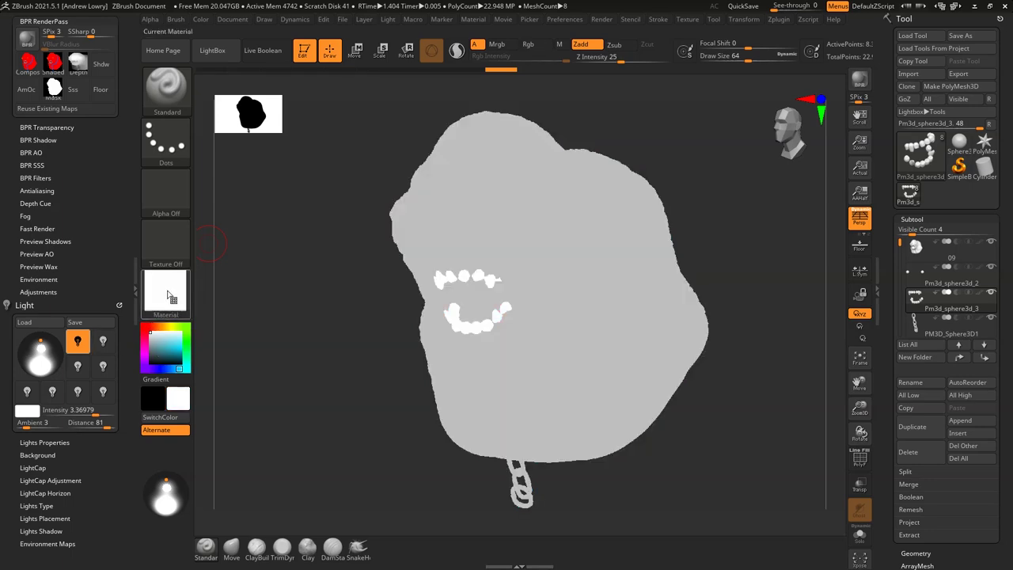
pyautogui.click(167, 297)
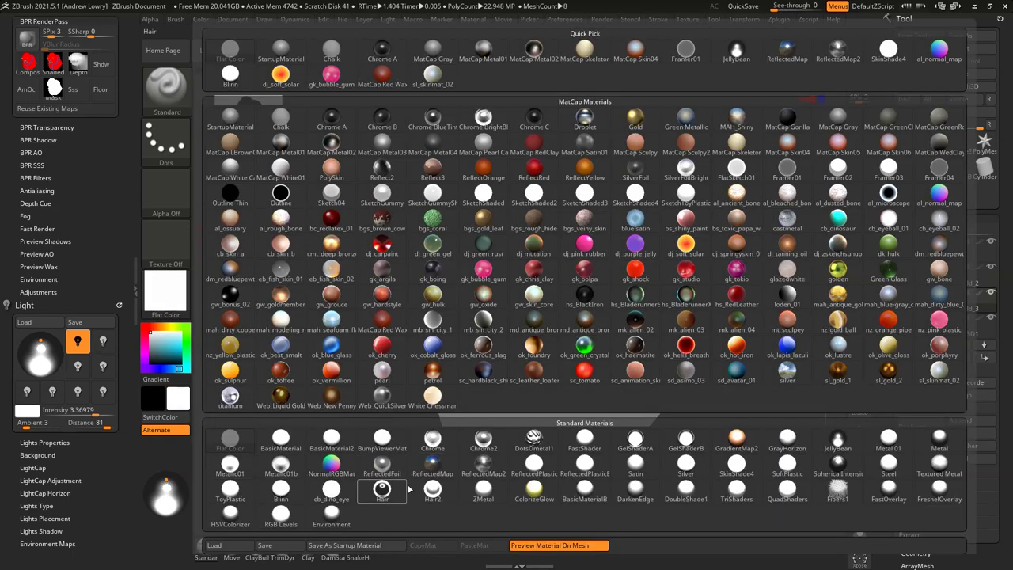
pyautogui.moveTo(231, 492)
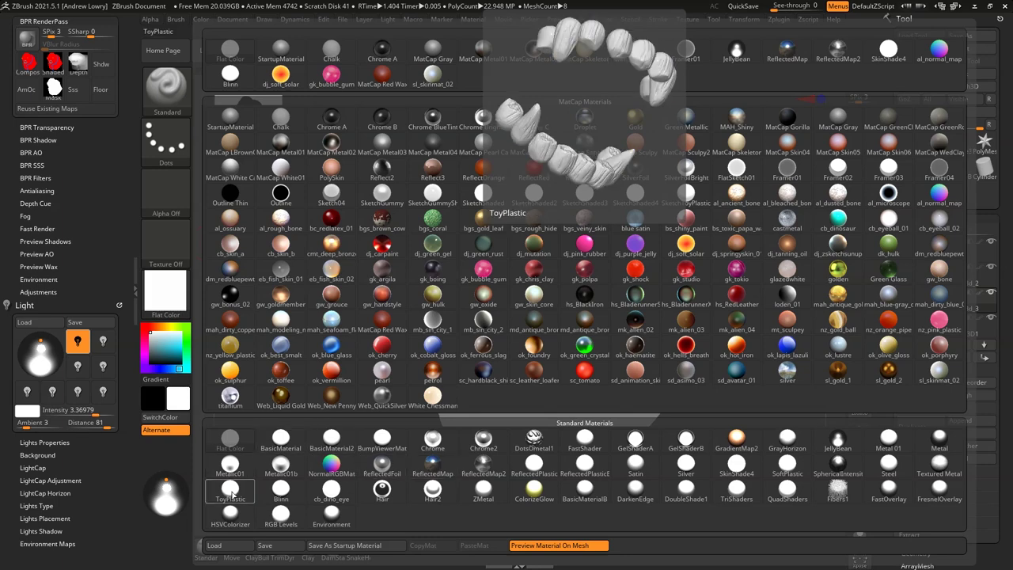
pyautogui.click(277, 491)
# Step: Lower the light's intensity to about 0.55
pyautogui.moveTo(103, 412); pyautogui.dragTo(77, 413)
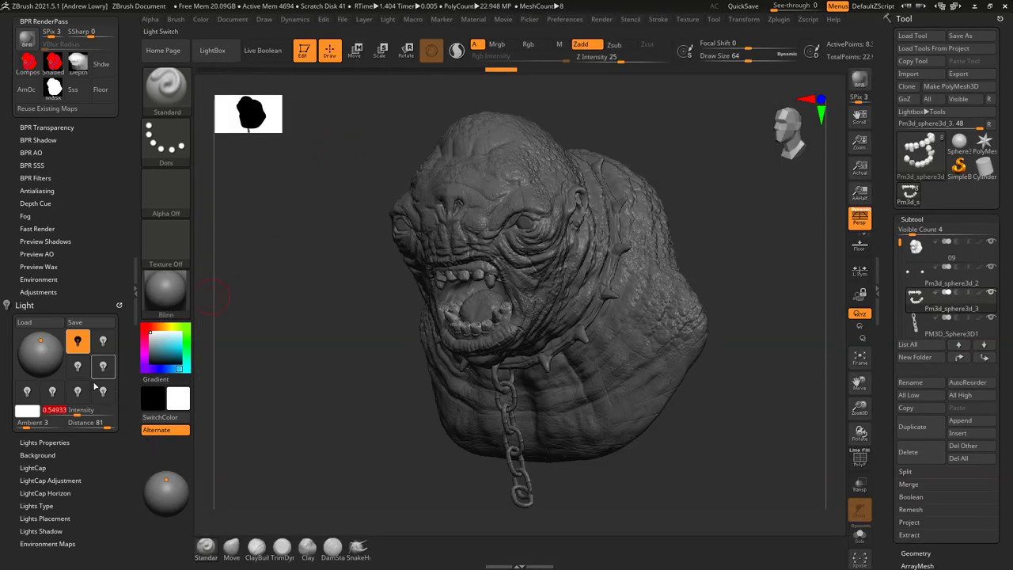
pyautogui.moveTo(76, 411); pyautogui.dragTo(78, 413)
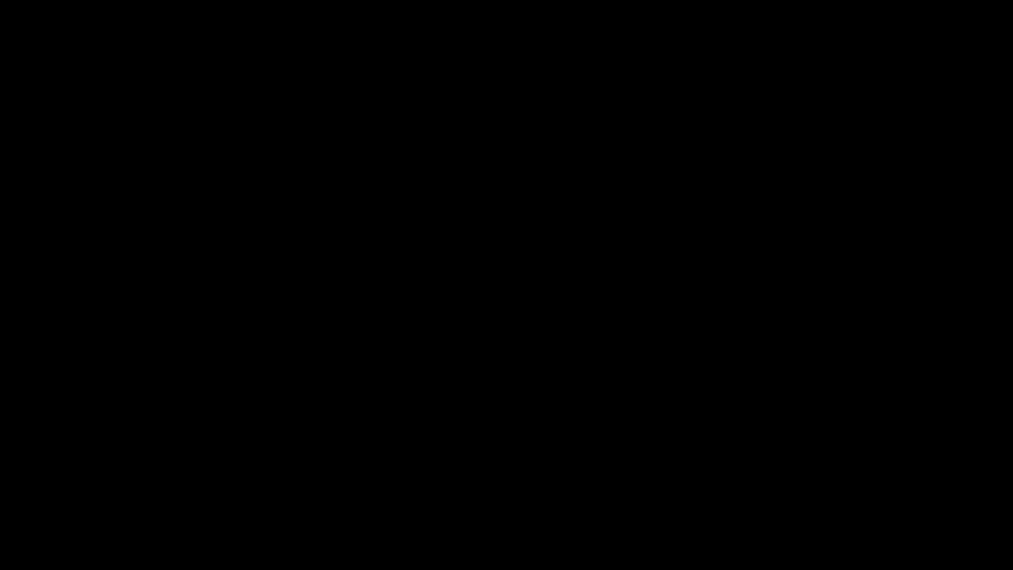